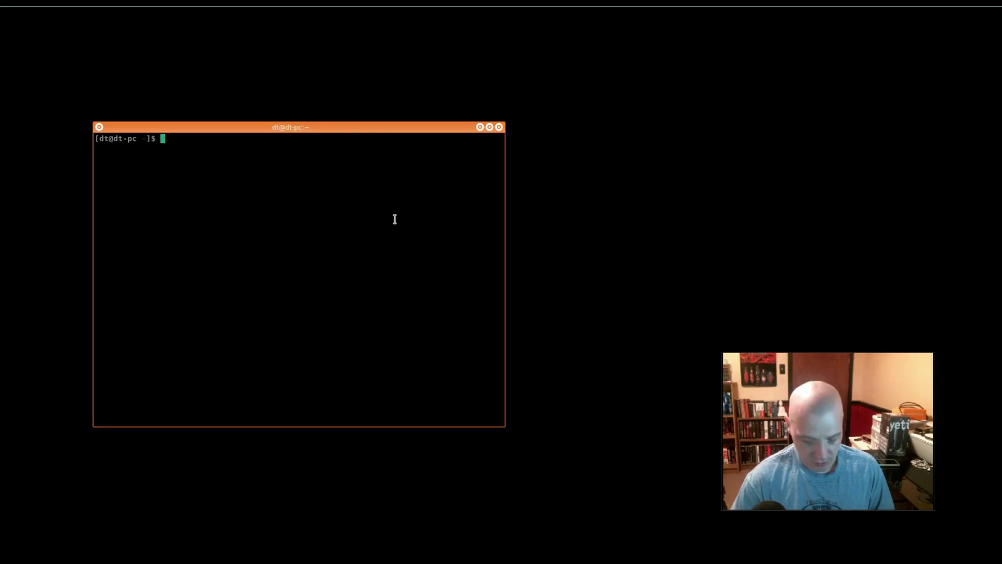
# - Try to generate the Pekwm application menu by running mmaker pekwm
pyautogui.write('mmaker')
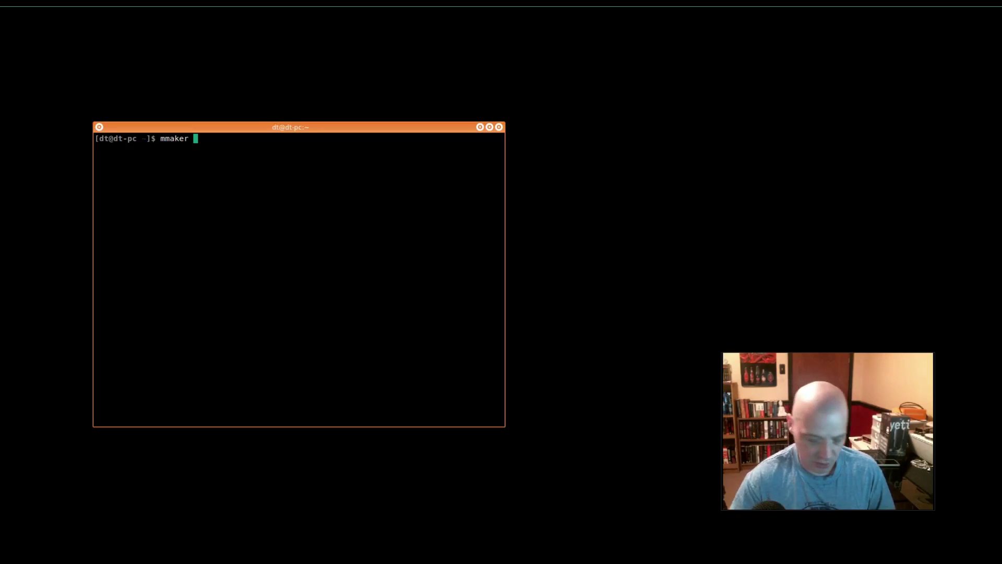
pyautogui.write('pekwm')
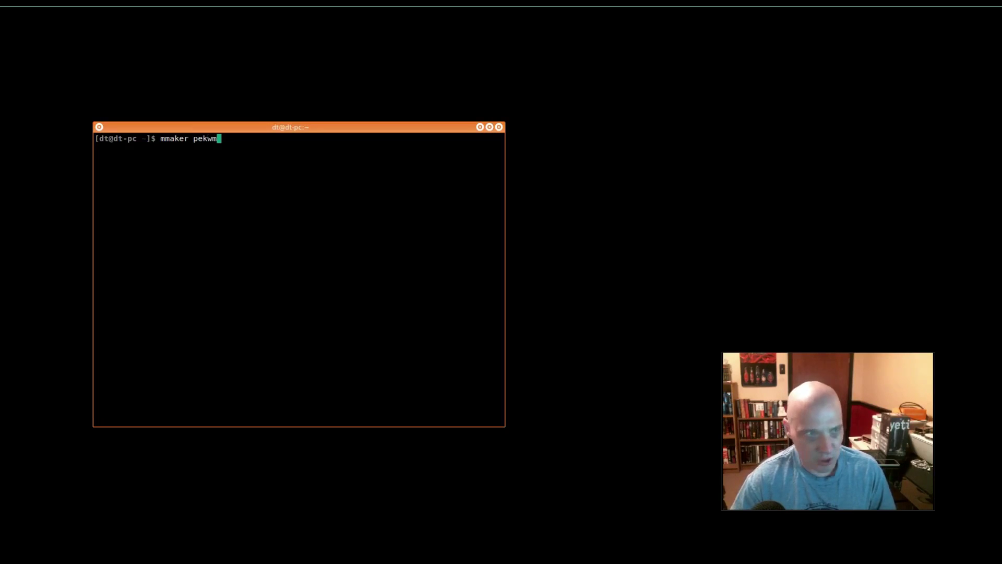
pyautogui.press('Return')
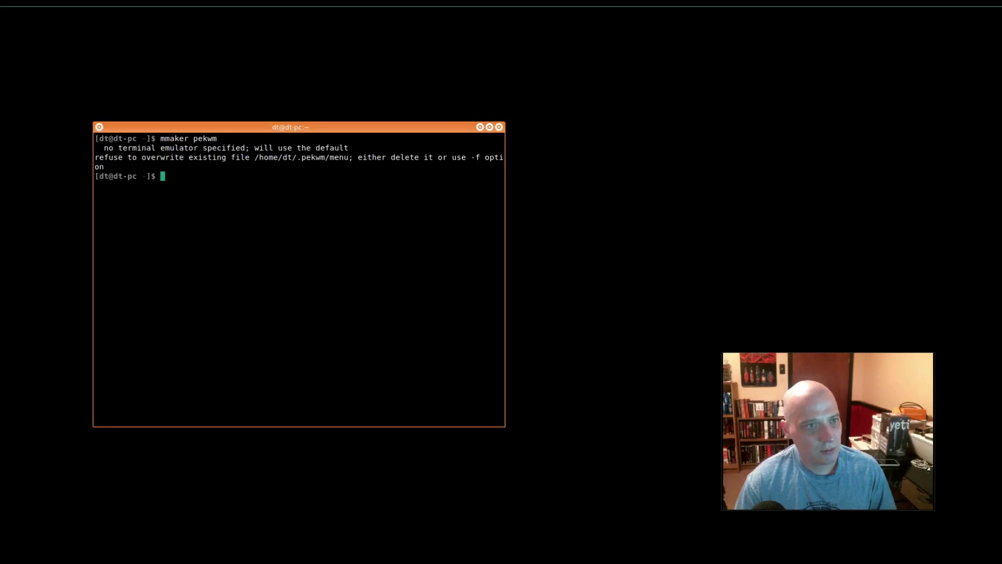
# - Restart the Pekwm window manager and inspect the application categories in its desktop menu
pyautogui.rightClick(551, 130)
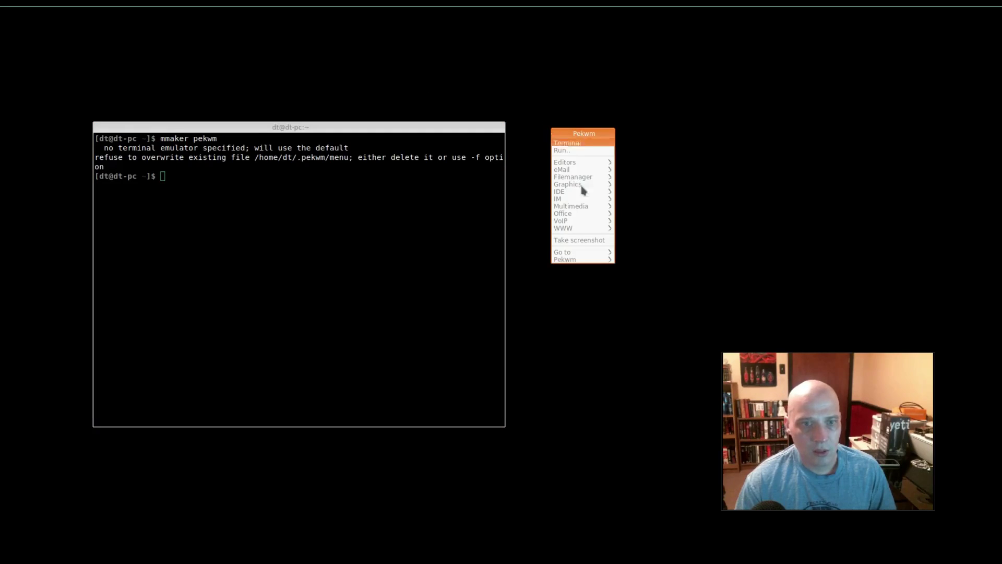
pyautogui.moveTo(604, 261)
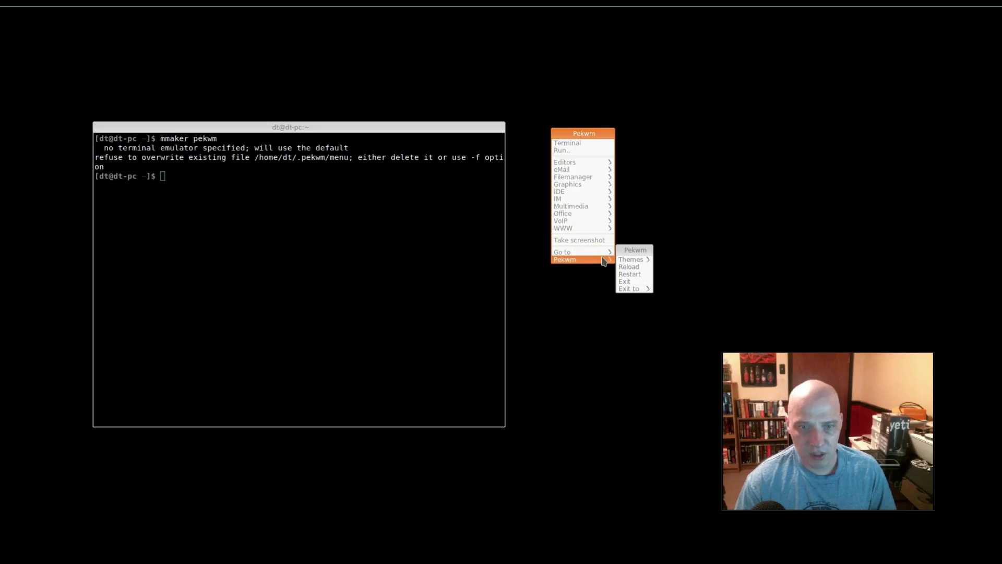
pyautogui.click(636, 275)
pyautogui.rightClick(568, 178)
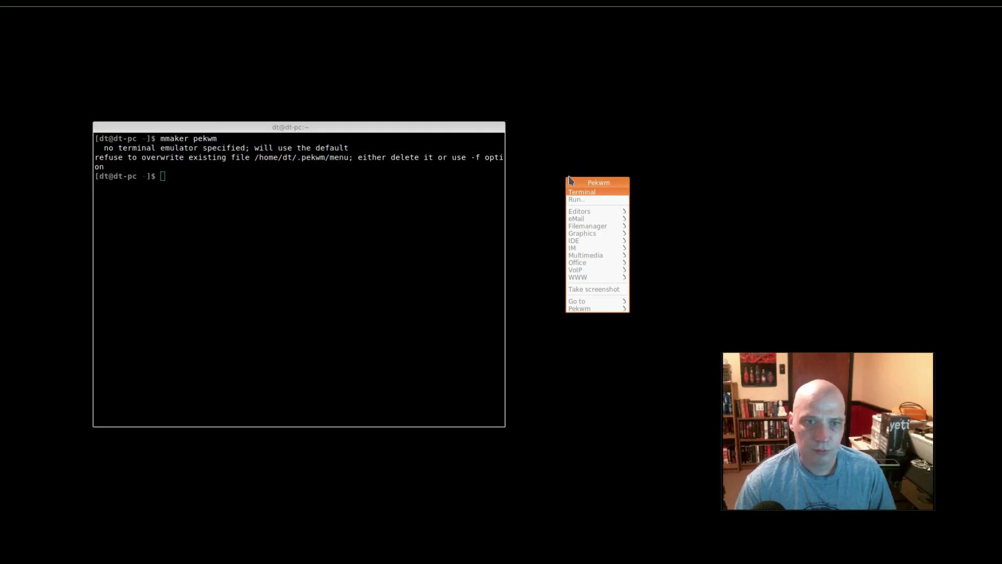
pyautogui.moveTo(611, 235)
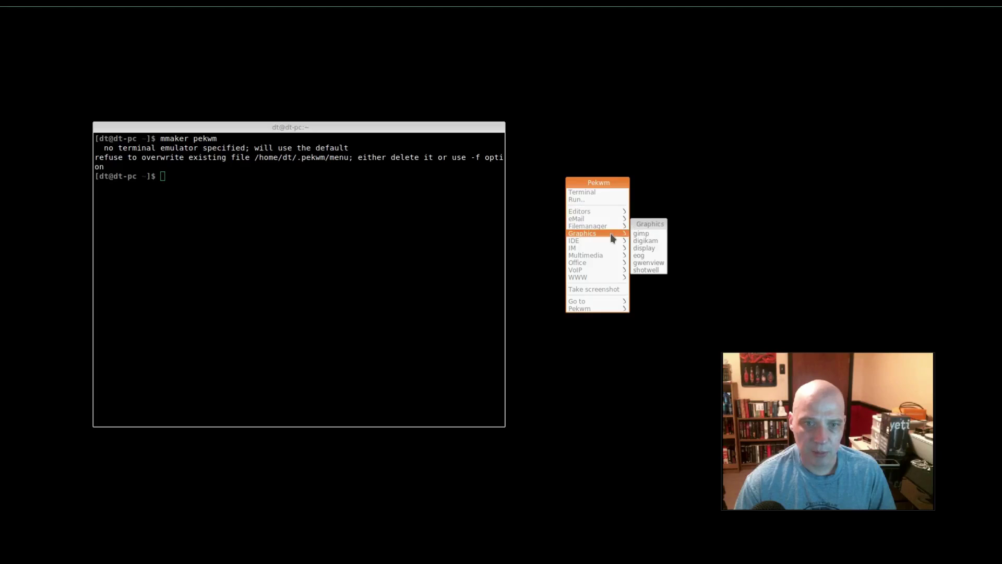
pyautogui.moveTo(613, 278)
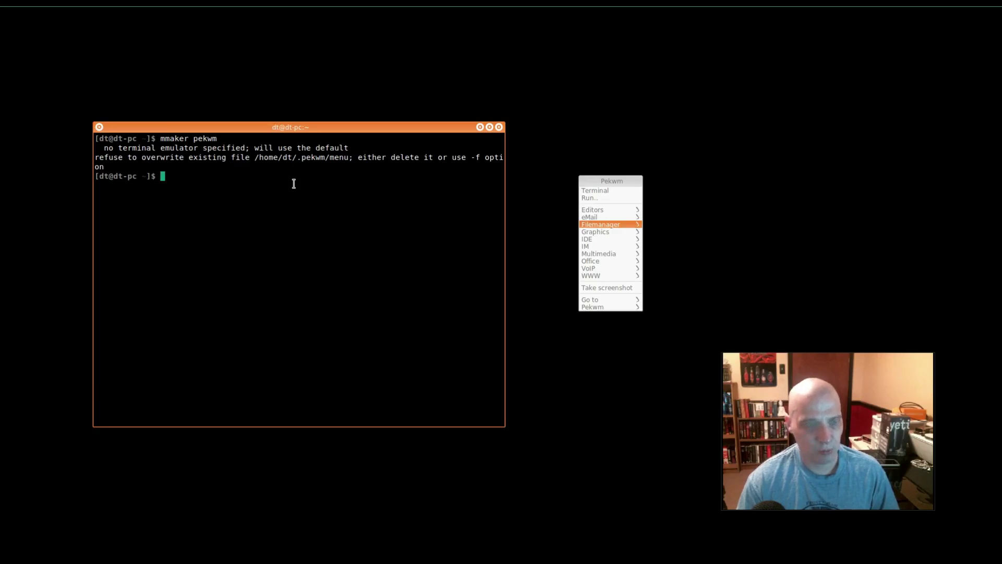
# - Overwrite the existing Pekwm menu by running mmaker pekwm -f, and restart the window manager to load it
pyautogui.press('Up')
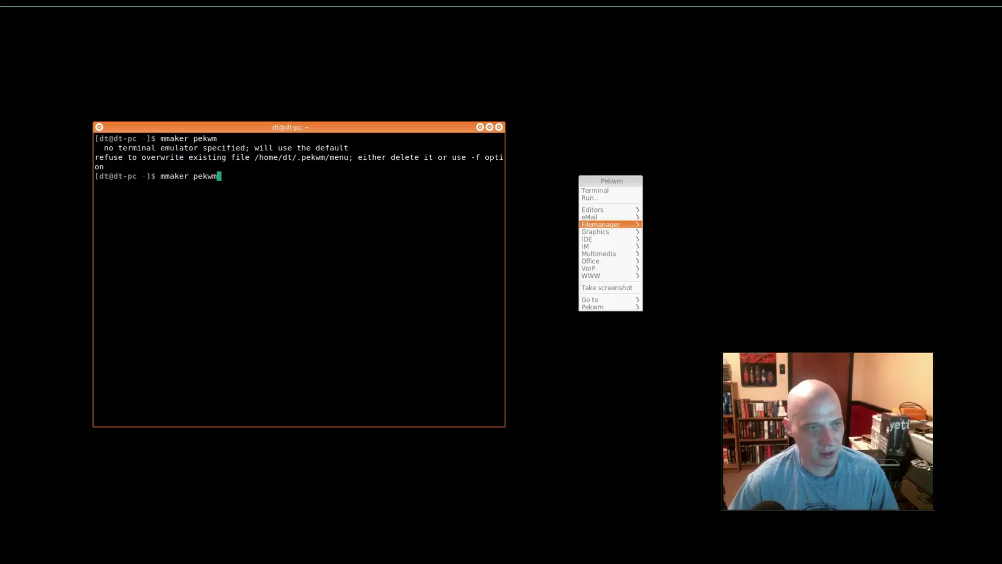
pyautogui.write('-f')
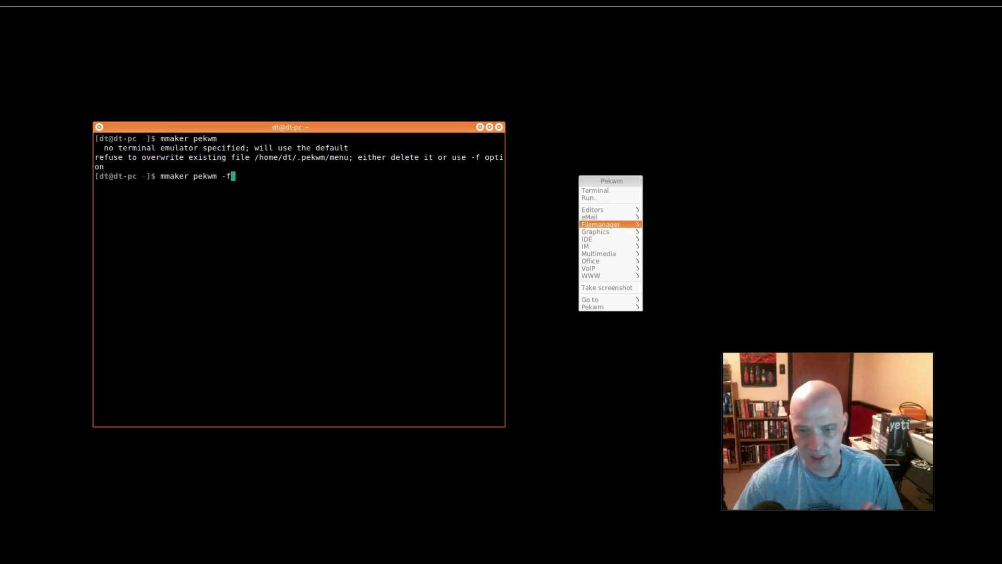
pyautogui.press('Return')
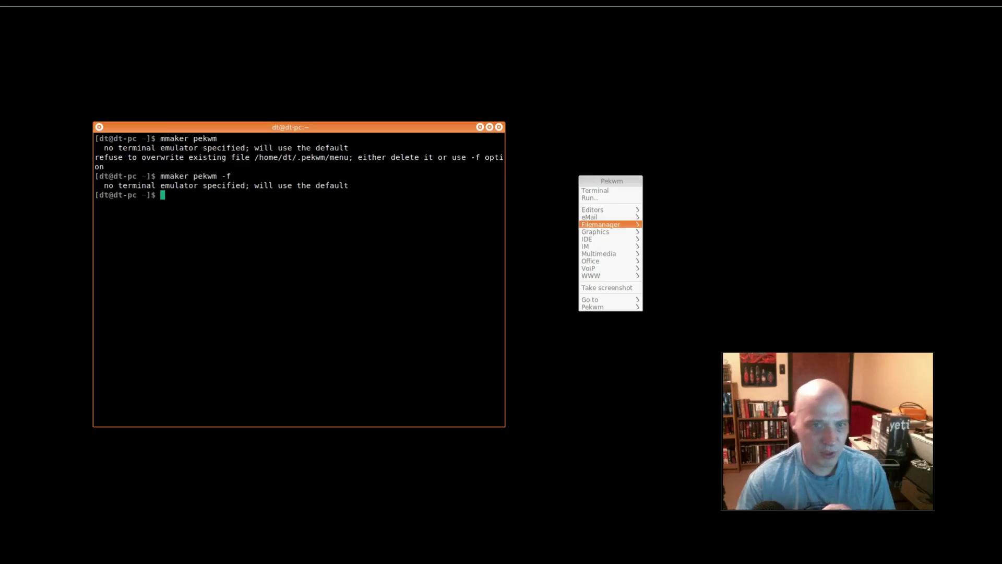
pyautogui.click(633, 307)
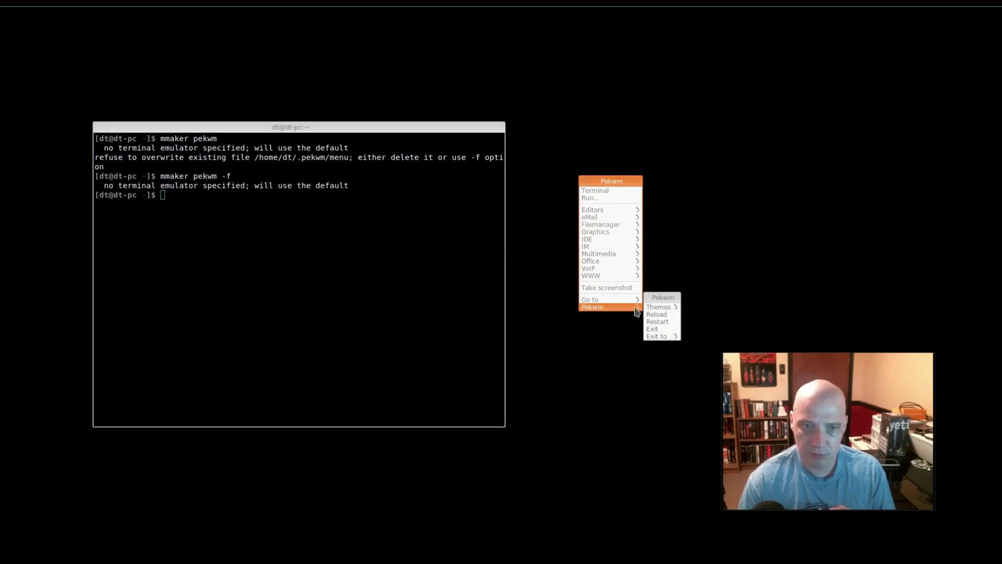
pyautogui.click(662, 322)
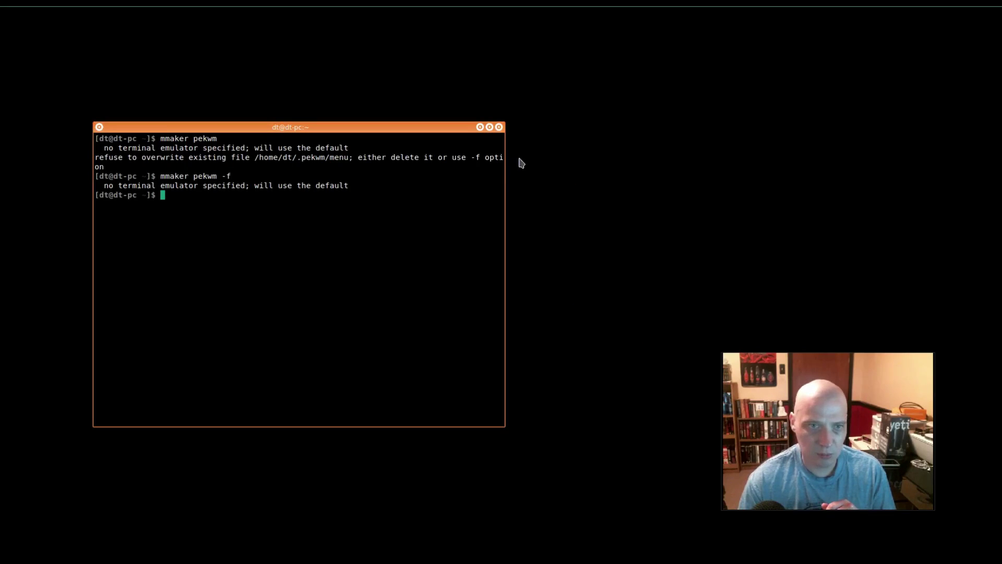
# - Examine the regenerated desktop menu, including its Graphics, Shells and System categories, and close it
pyautogui.rightClick(543, 127)
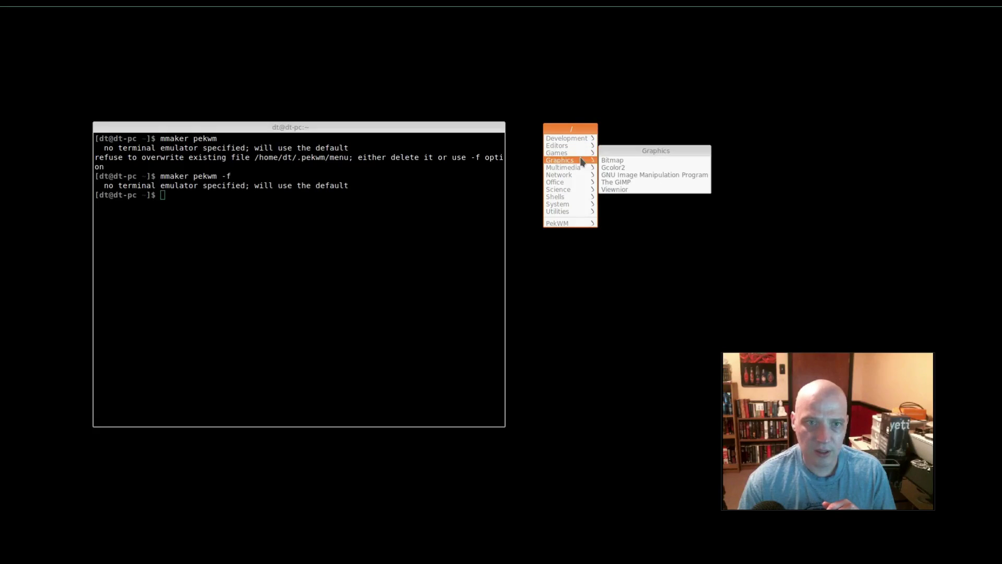
pyautogui.moveTo(578, 151)
pyautogui.moveTo(583, 181)
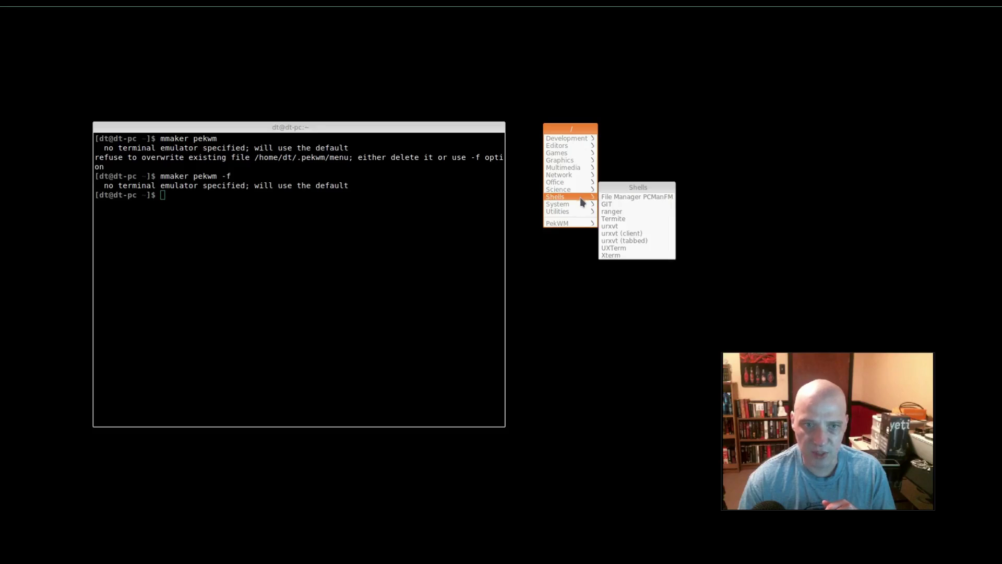
pyautogui.moveTo(581, 203)
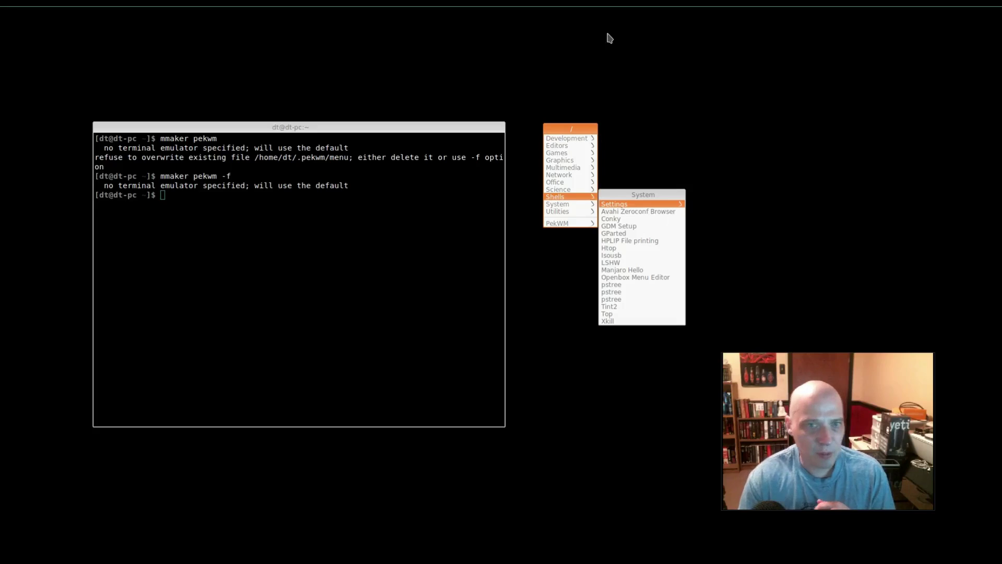
pyautogui.moveTo(481, 180)
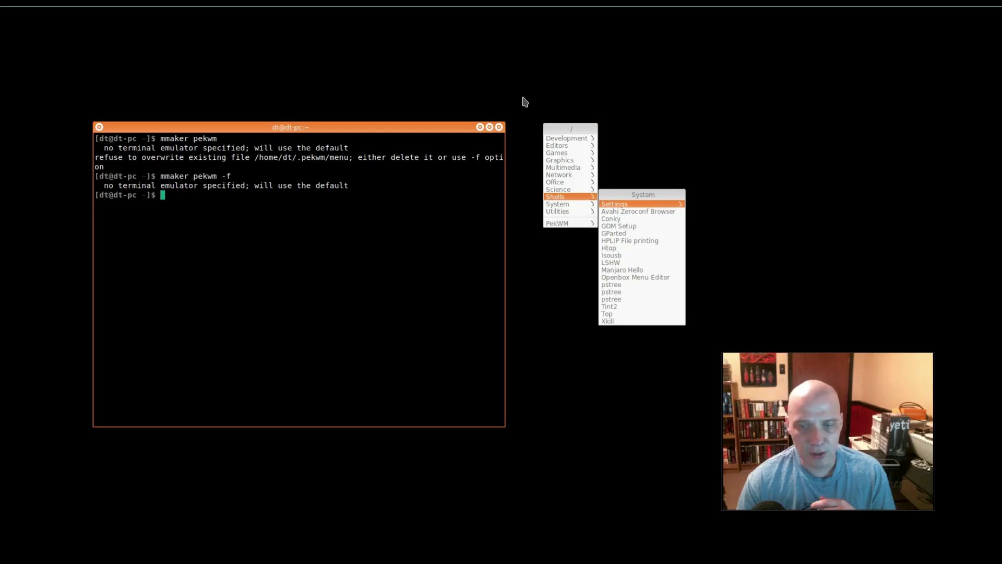
pyautogui.click(539, 105)
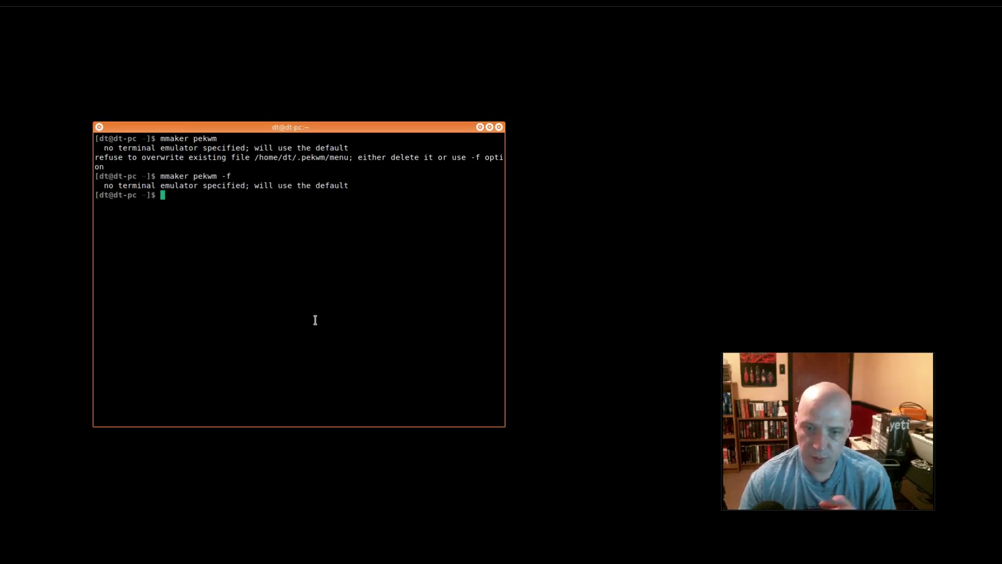
# - Restore the desktop wallpaper by running nitrogen --restore
pyautogui.write('nitrogen')
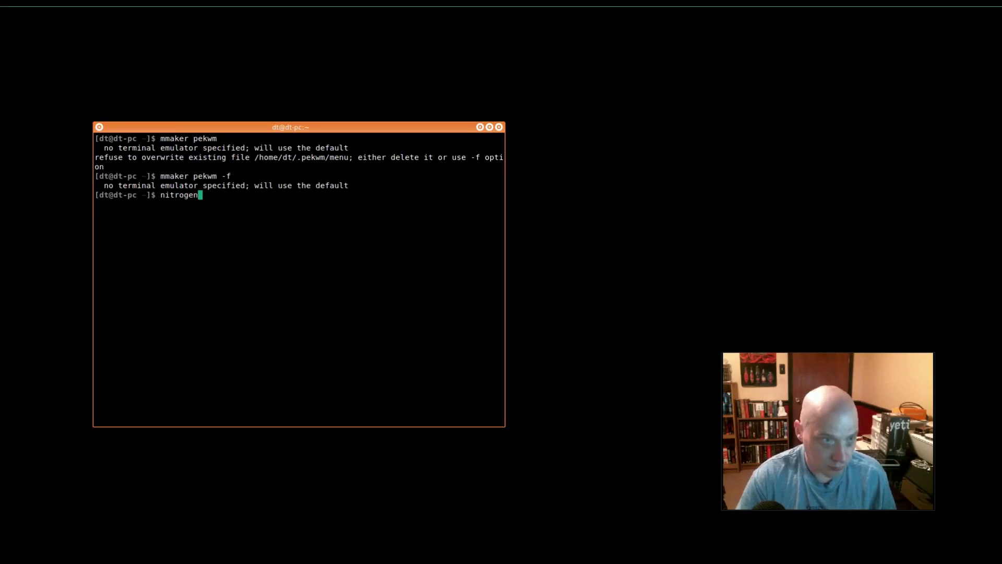
pyautogui.write(' --restore')
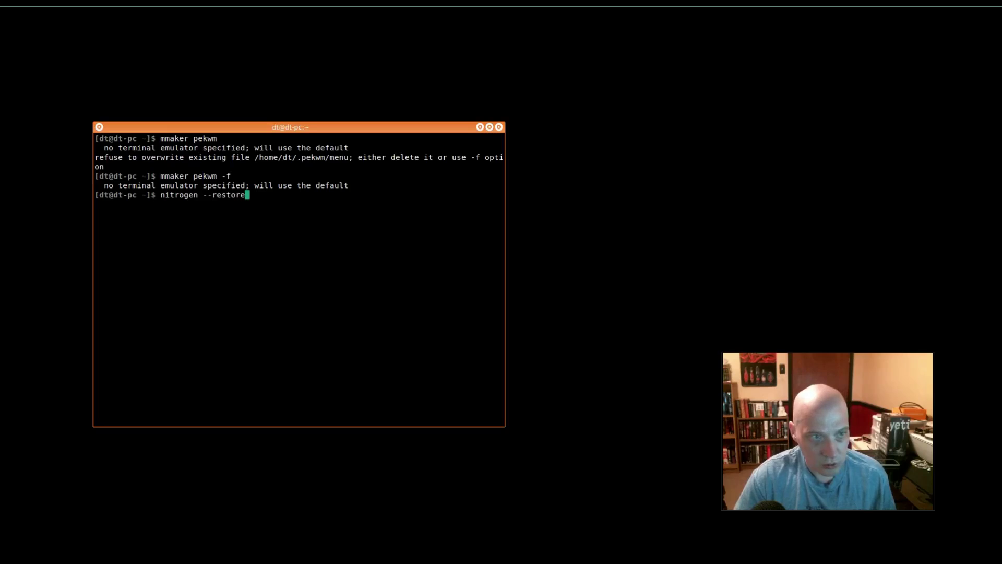
pyautogui.press('Return')
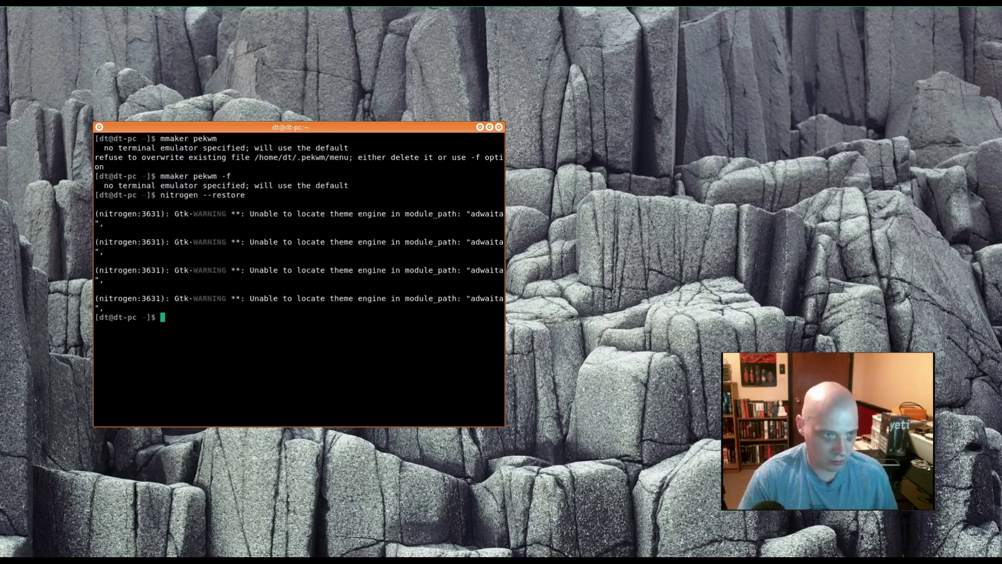
# - Install the panel with sudo pacman -S lxpanel, entering the sudo password and accepting the installation
pyautogui.write('sudo pacman -S')
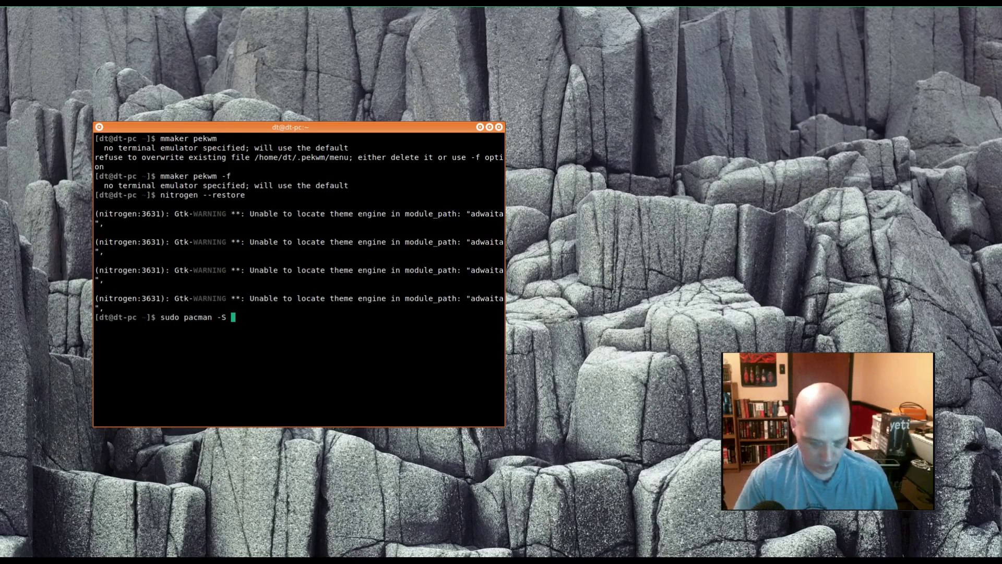
pyautogui.write(' lxpanel')
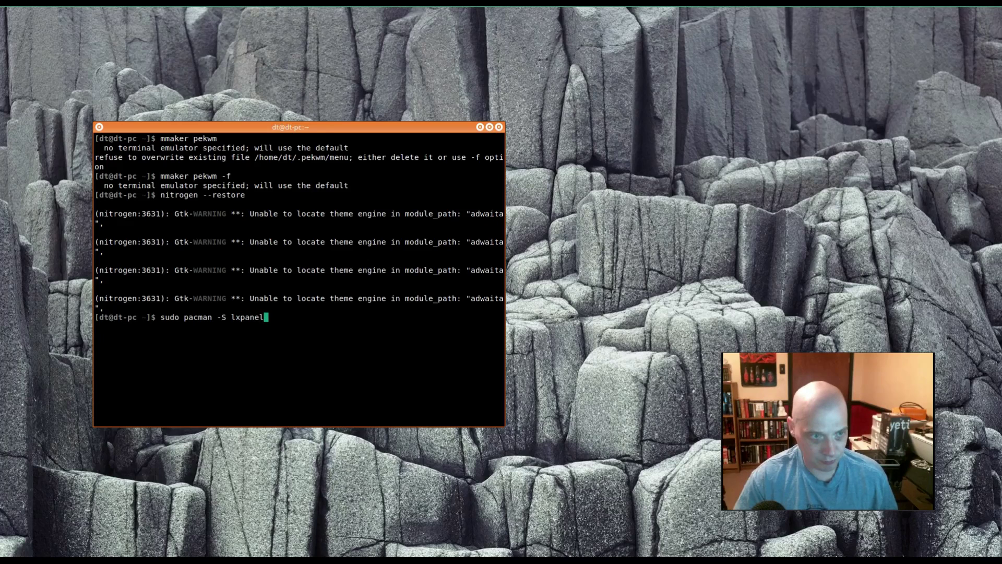
pyautogui.press('Return')
pyautogui.press('Return')
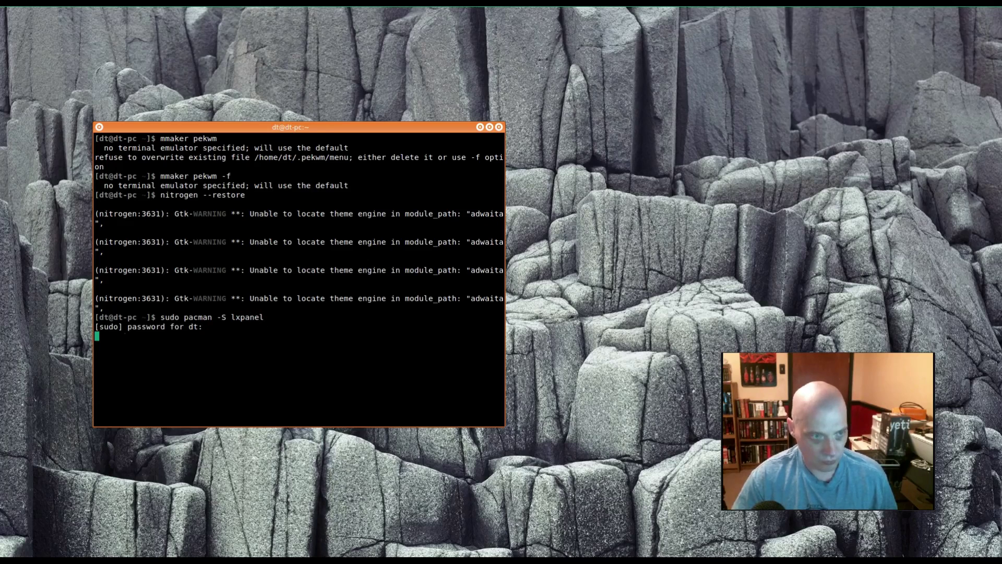
pyautogui.write('y')
pyautogui.press('Return')
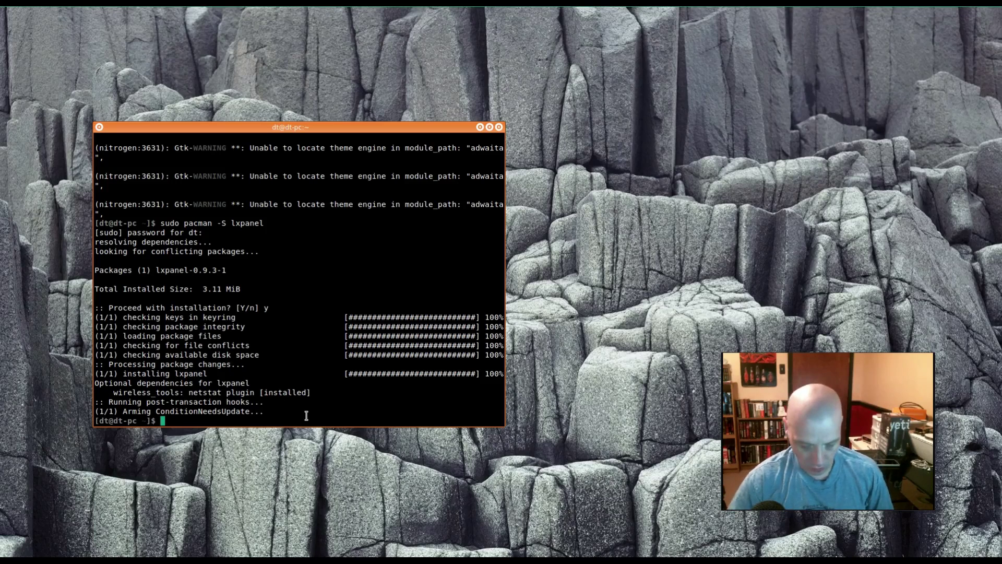
# - Start the panel by running lxpanel in the terminal
pyautogui.write('lxpanel')
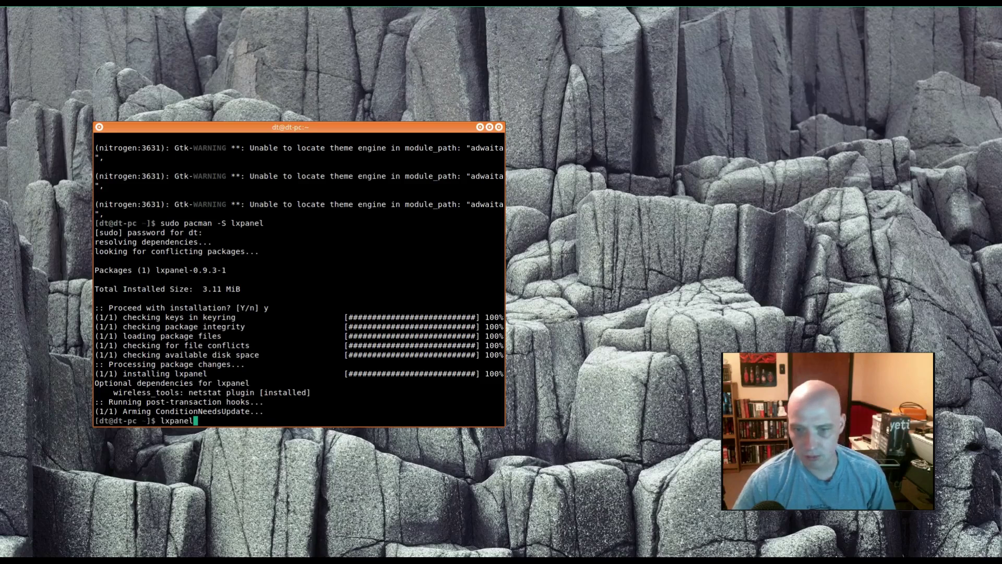
pyautogui.press('Return')
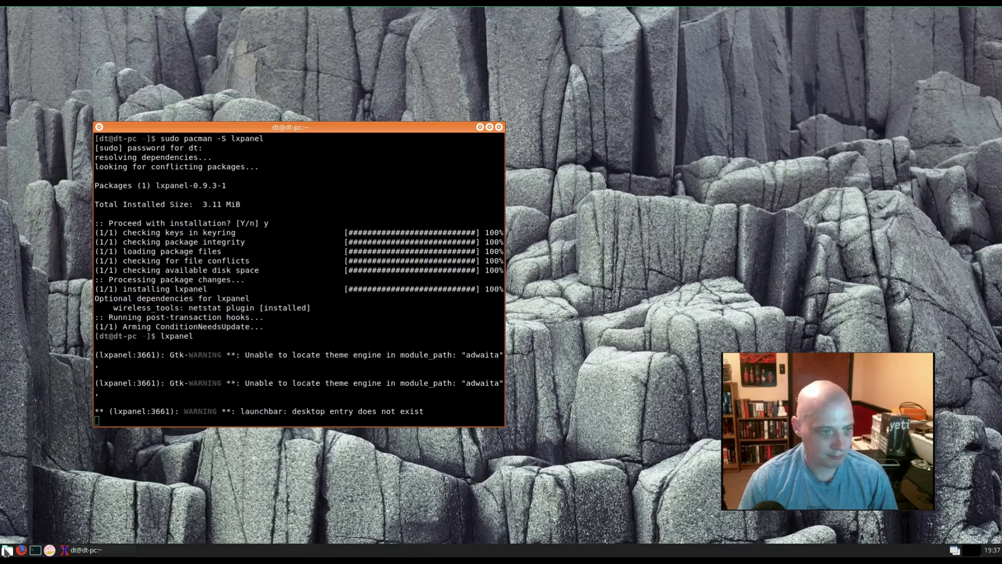
pyautogui.click(351, 390)
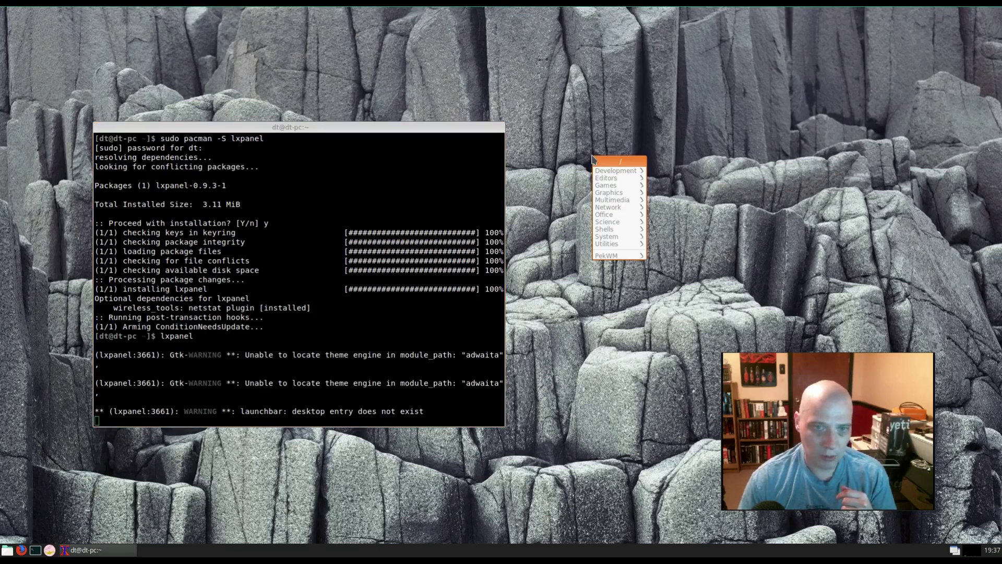
pyautogui.rightClick(594, 157)
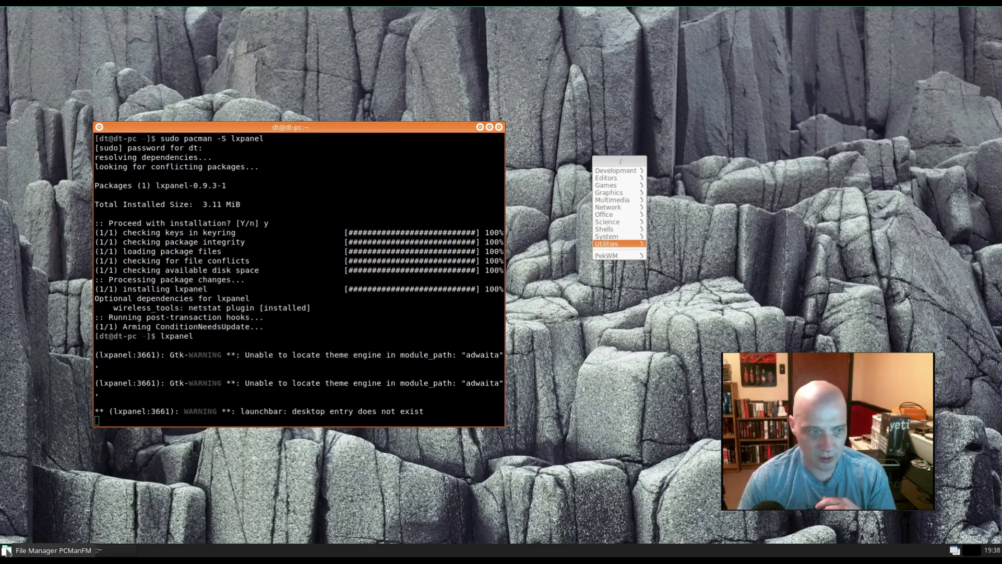
pyautogui.click(599, 447)
pyautogui.rightClick(598, 283)
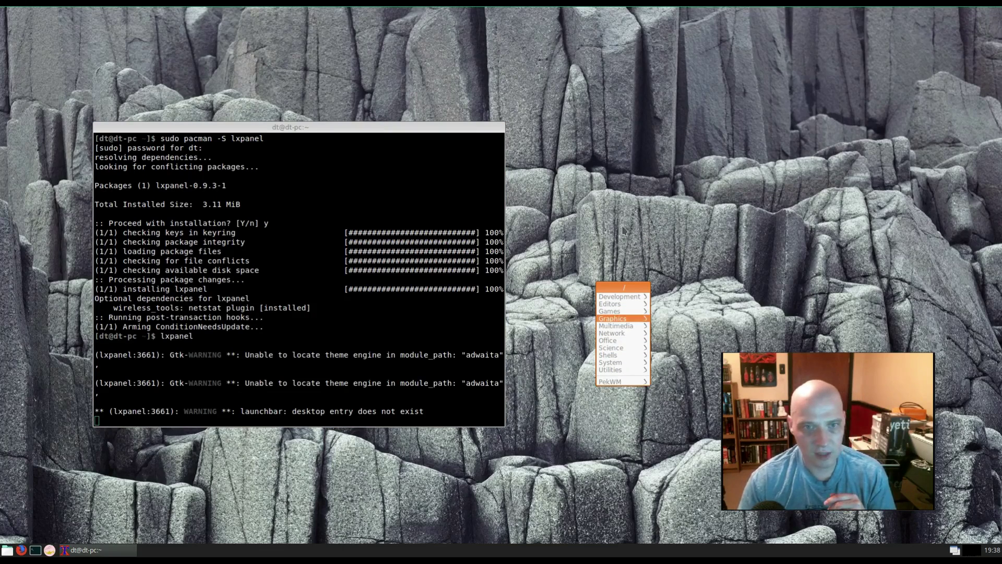
pyautogui.click(624, 188)
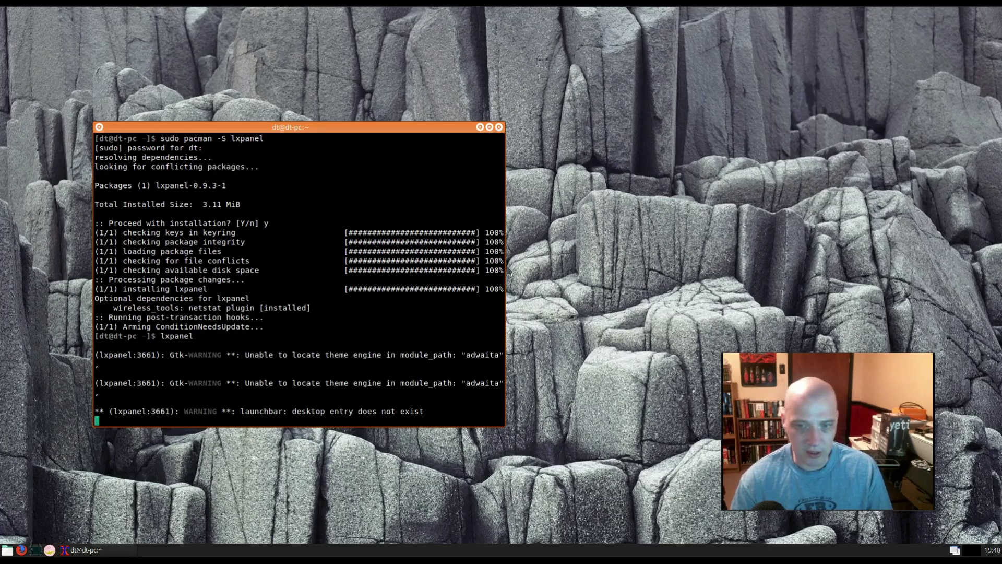
# - Open the home folder in the file manager, move its window over the terminal, and go into the .pekwm folder
pyautogui.rightClick(531, 217)
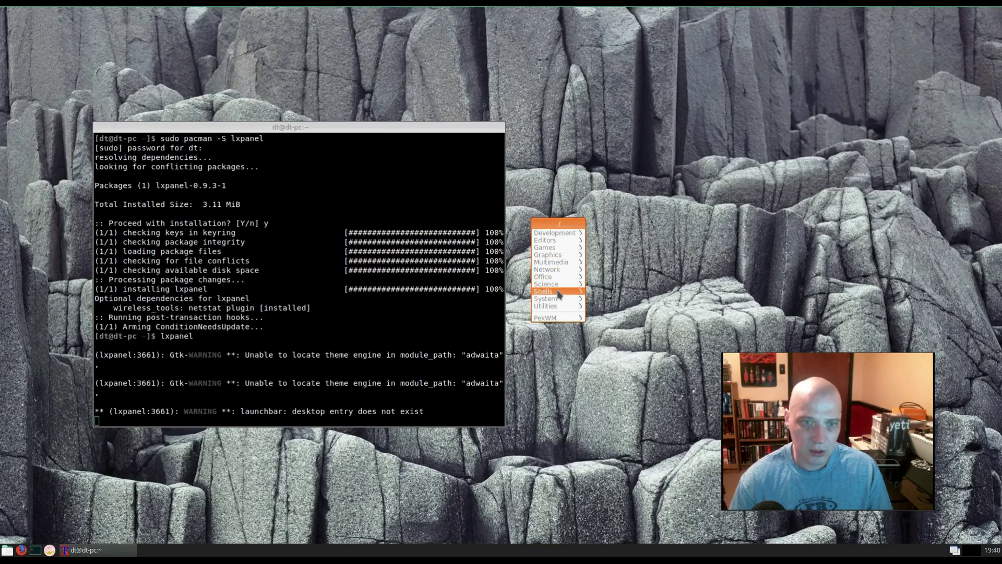
pyautogui.click(599, 289)
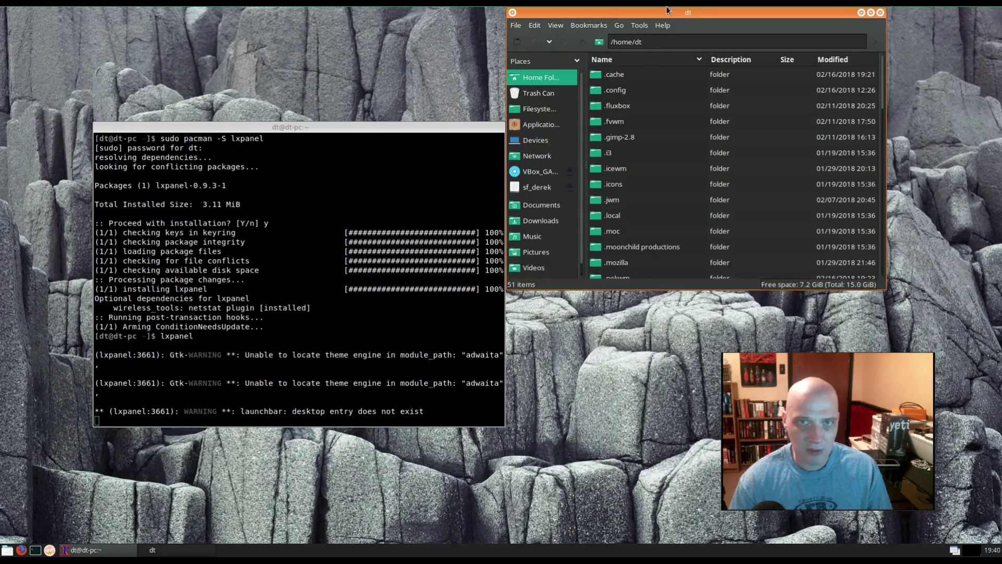
pyautogui.moveTo(666, 12); pyautogui.dragTo(330, 45)
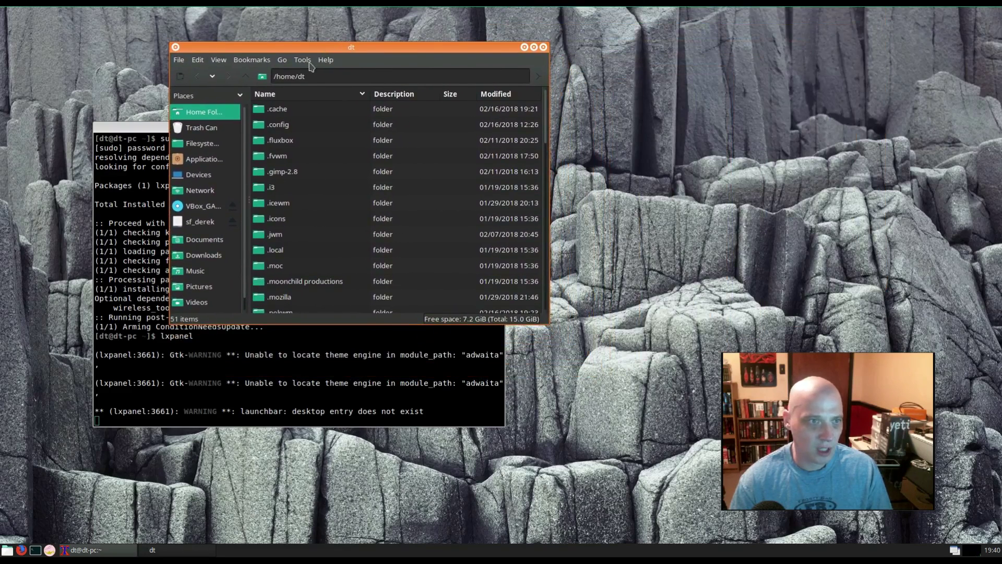
pyautogui.scroll(-3, 304, 188)
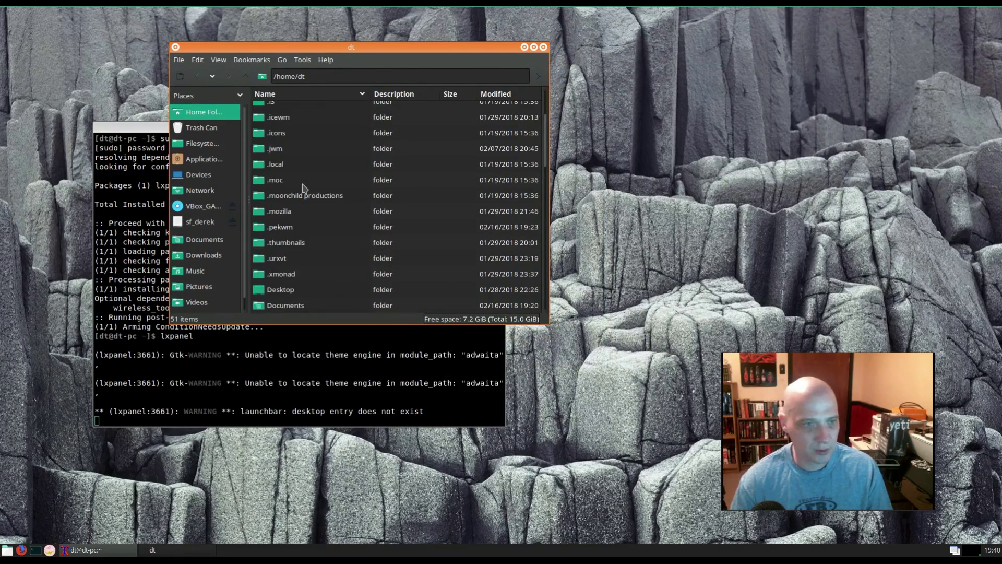
pyautogui.doubleClick(286, 230)
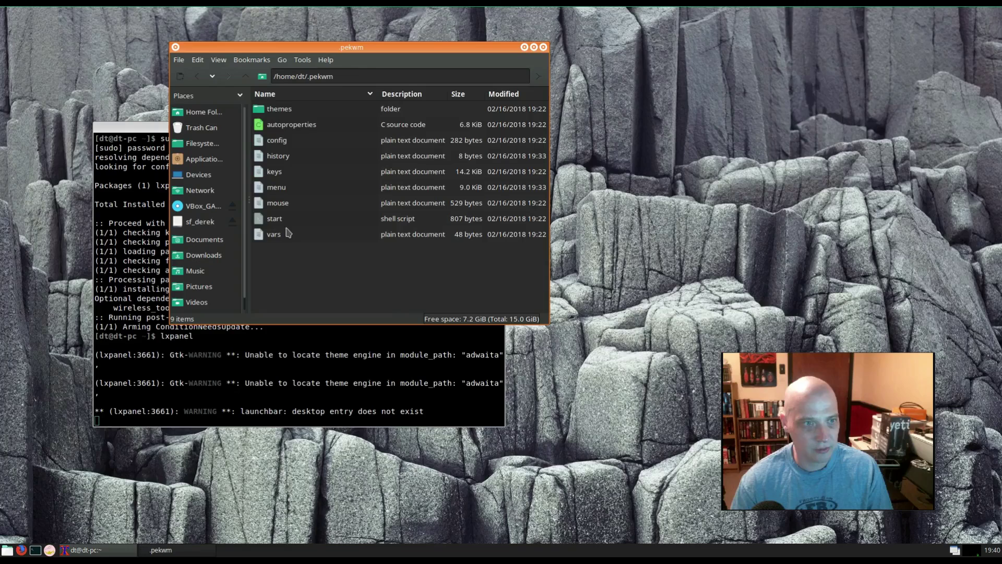
pyautogui.click(284, 142)
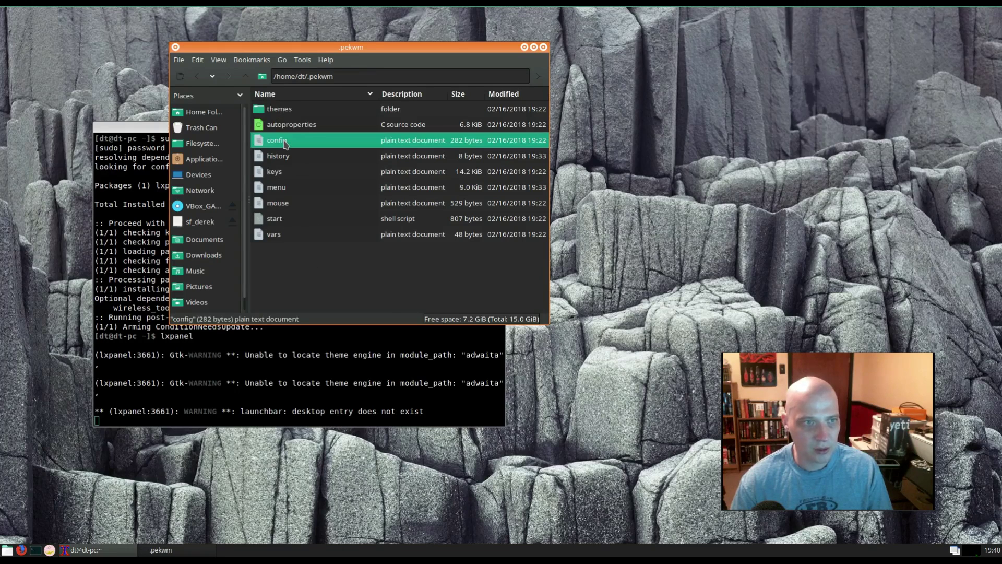
pyautogui.rightClick(285, 144)
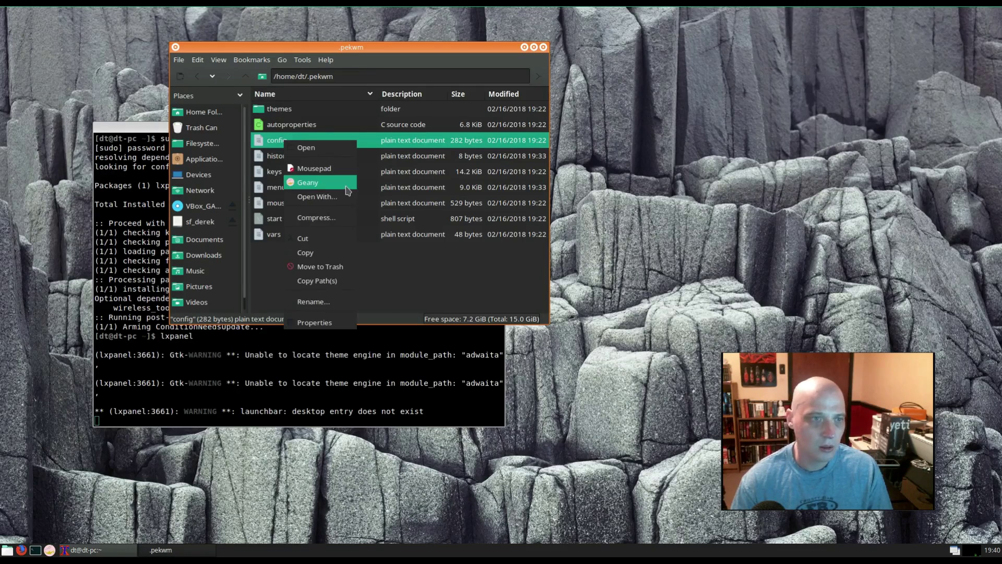
pyautogui.click(455, 291)
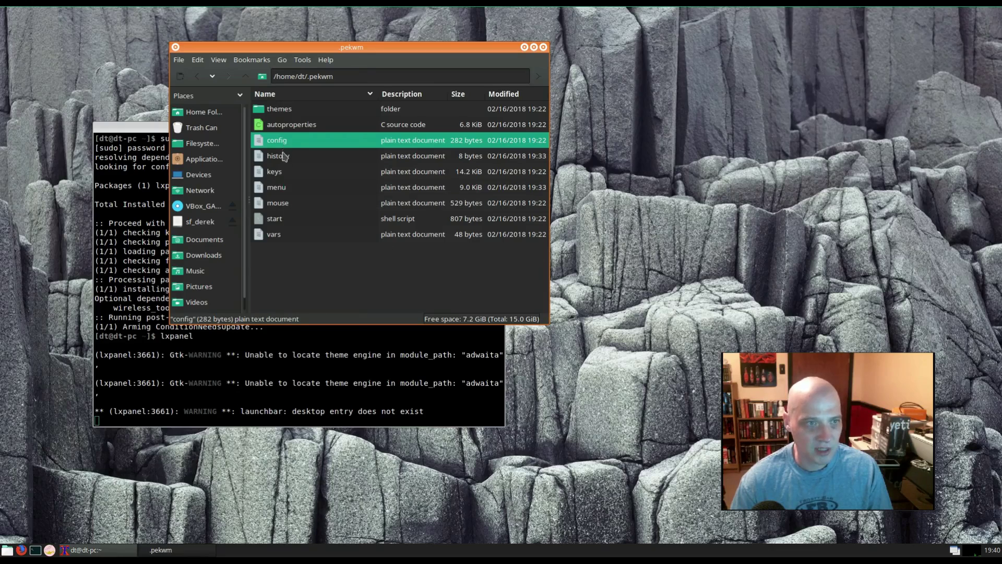
# - Open the start shell script from the .pekwm folder in Geany
pyautogui.click(279, 219)
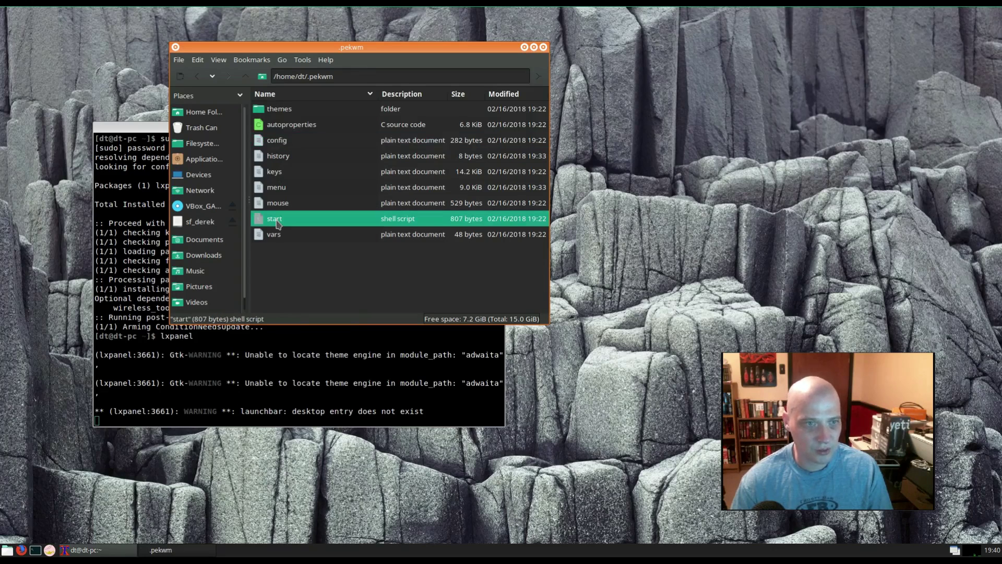
pyautogui.rightClick(286, 220)
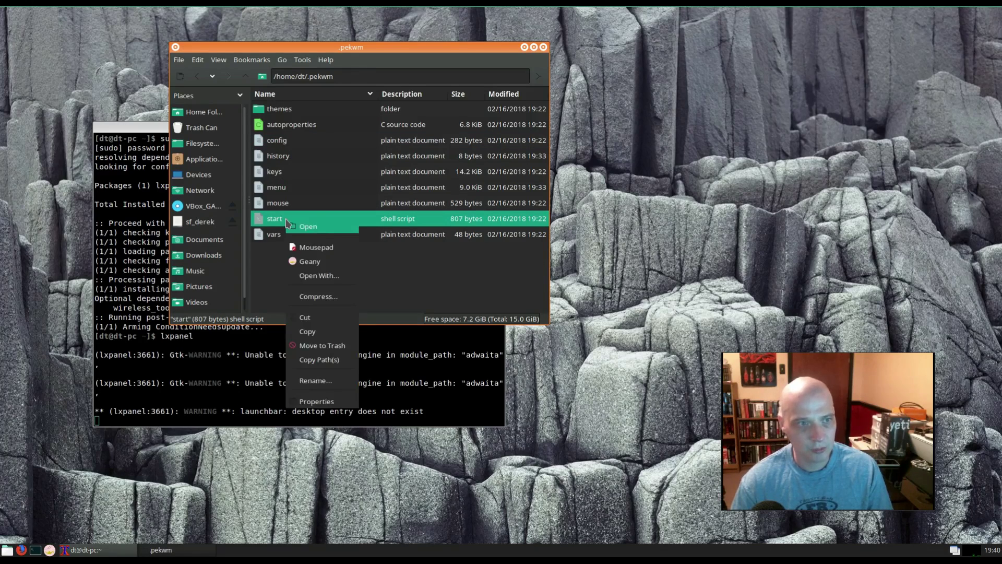
pyautogui.click(328, 261)
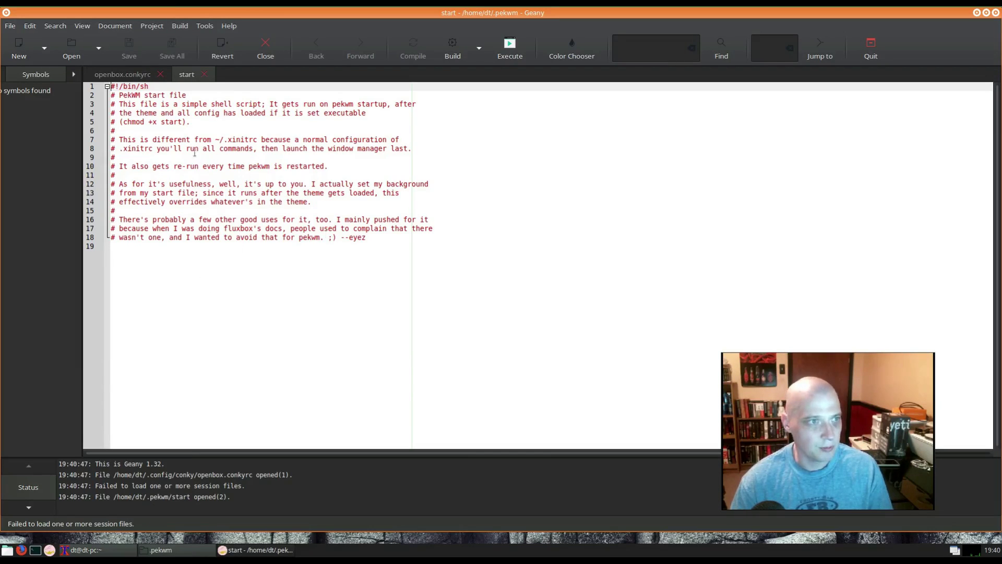
# - Add the line "nitrogen --restore &" below the comments in the start script, separated by a blank line
pyautogui.click(374, 236)
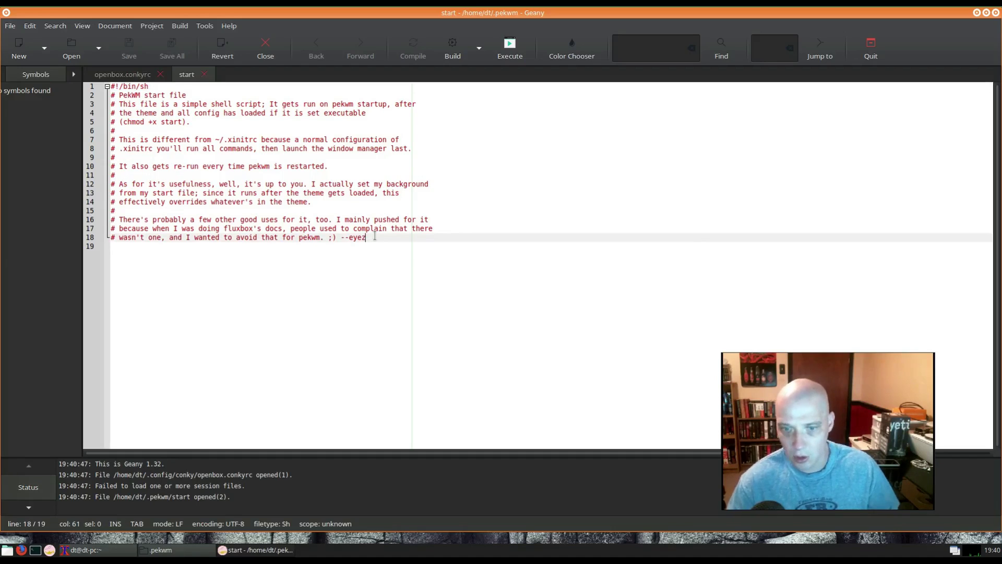
pyautogui.press('Return')
pyautogui.press('Return')
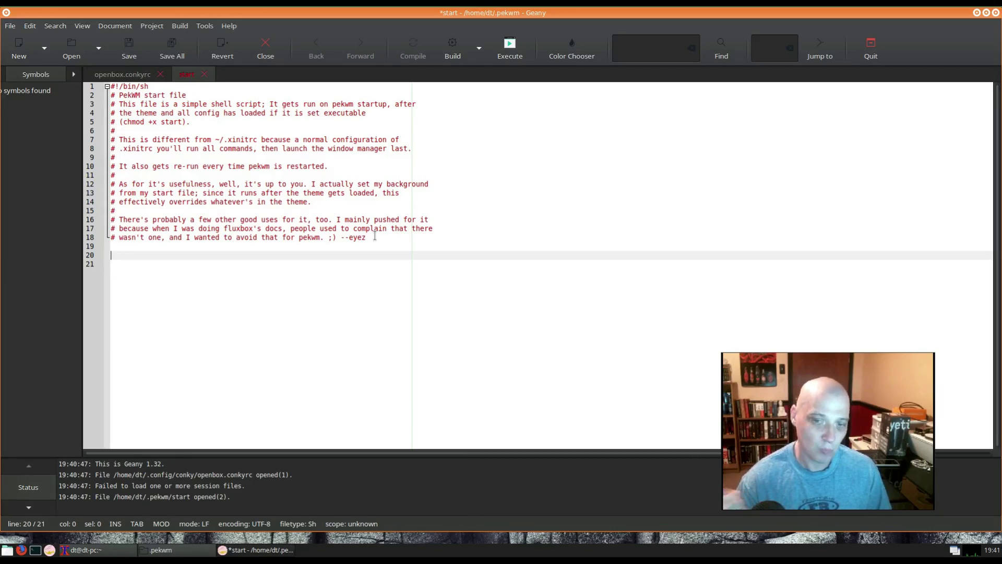
pyautogui.write('nitrogen ')
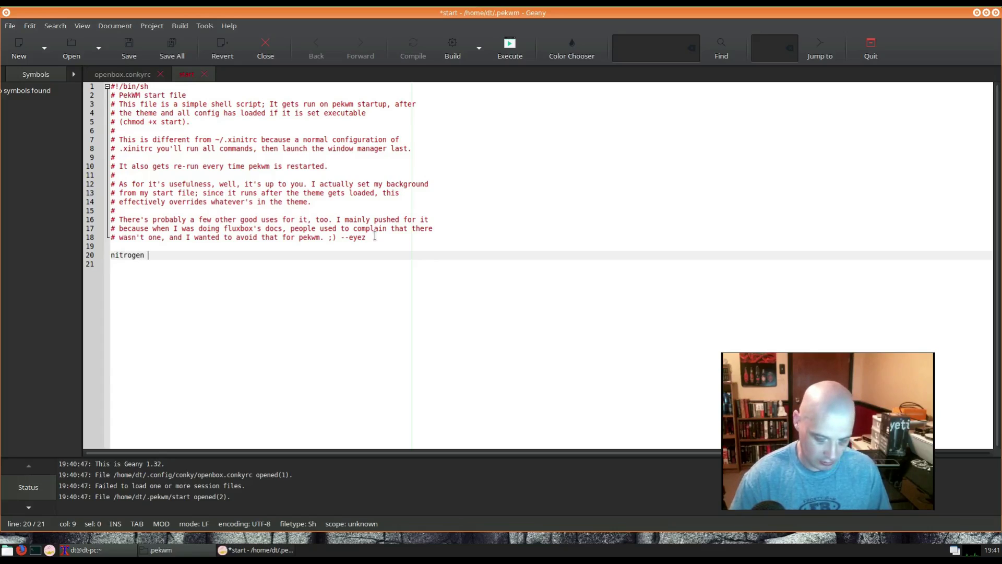
pyautogui.write('--restore')
pyautogui.press('Return')
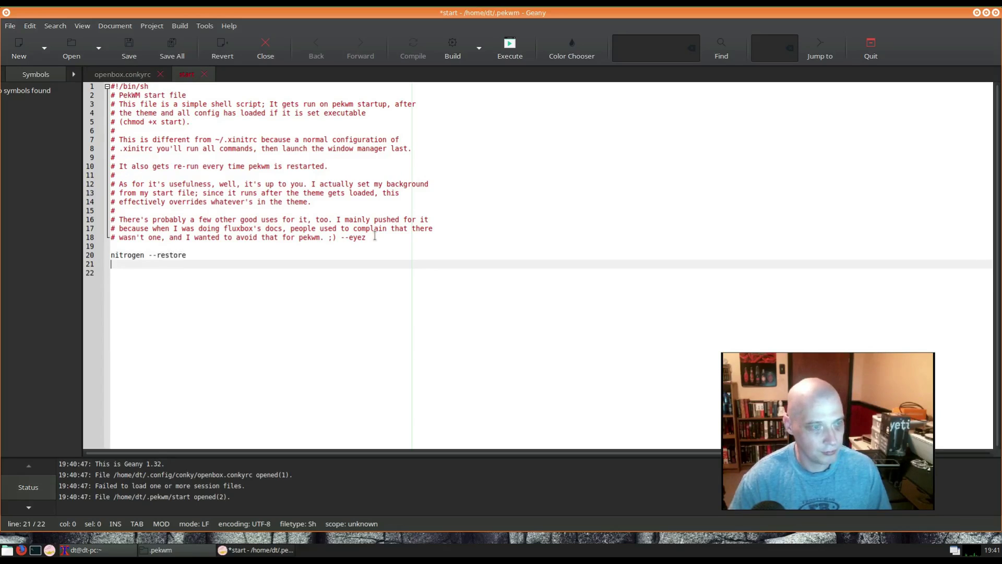
pyautogui.press('BackSpace')
pyautogui.write('&')
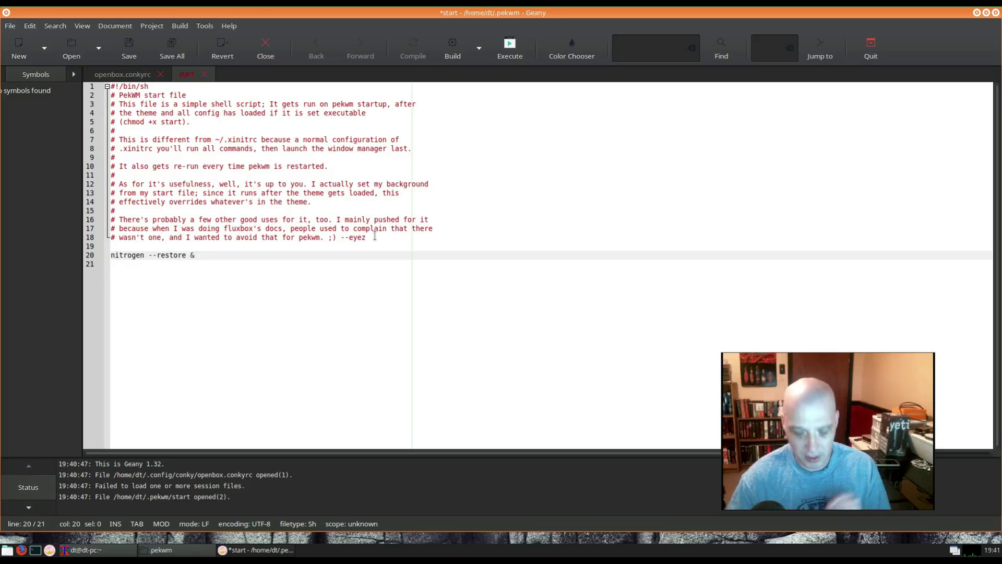
# - Add the line "lxpanel &" directly under the nitrogen line
pyautogui.press('Return')
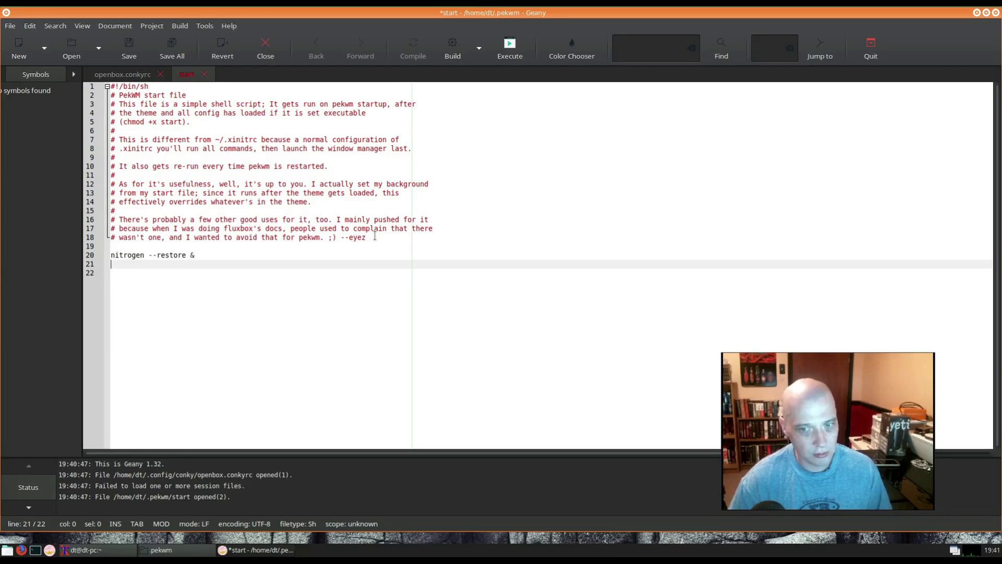
pyautogui.write('lxpanel')
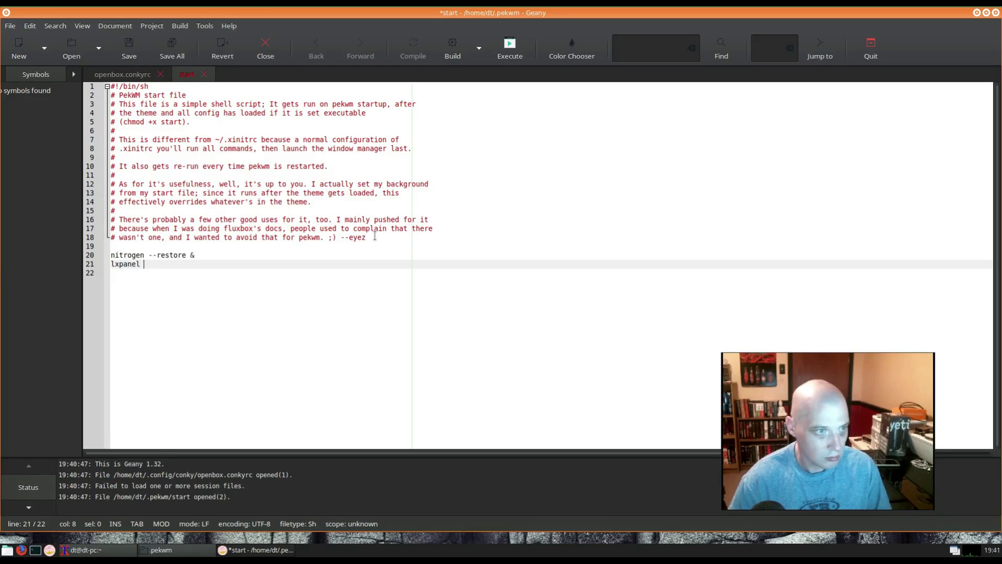
pyautogui.write(' &')
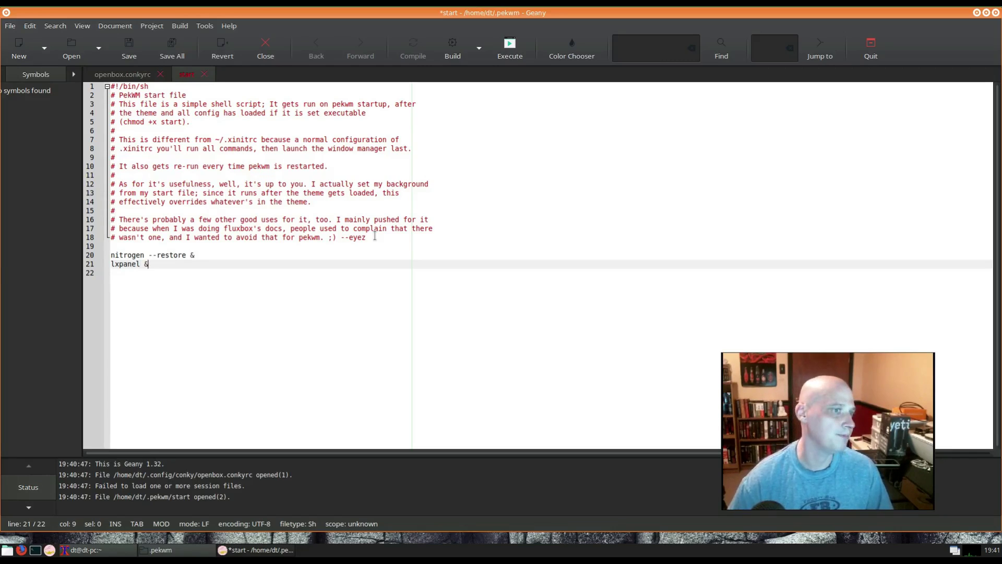
pyautogui.press('Return')
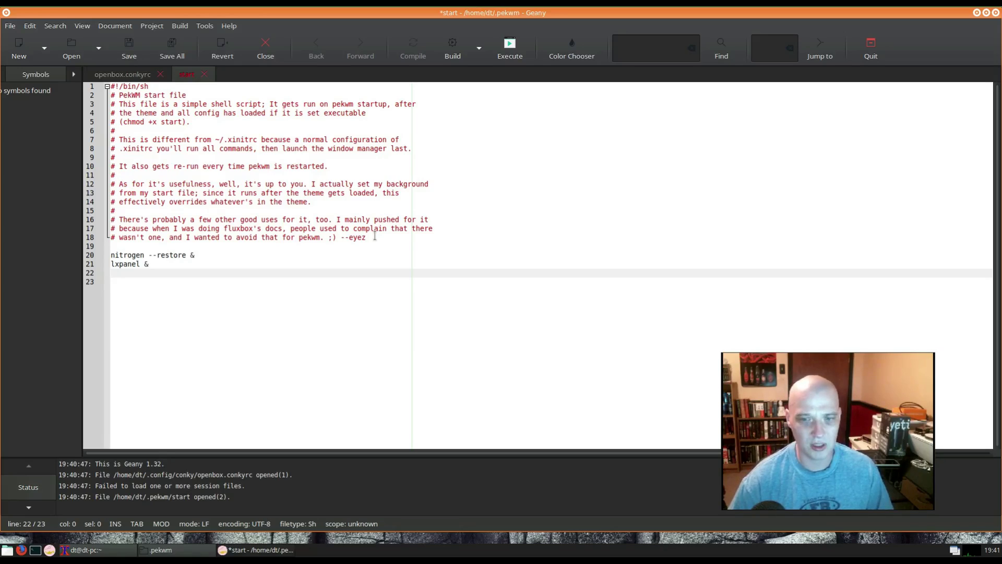
# - Insert the line "compton &" between the nitrogen and lxpanel lines
pyautogui.press('Up')
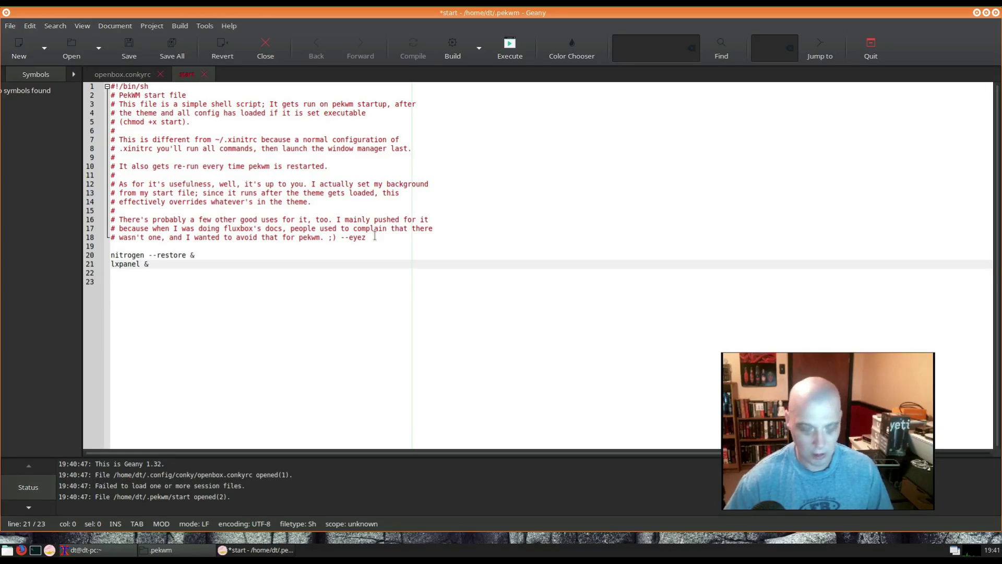
pyautogui.press('Return')
pyautogui.press('Up')
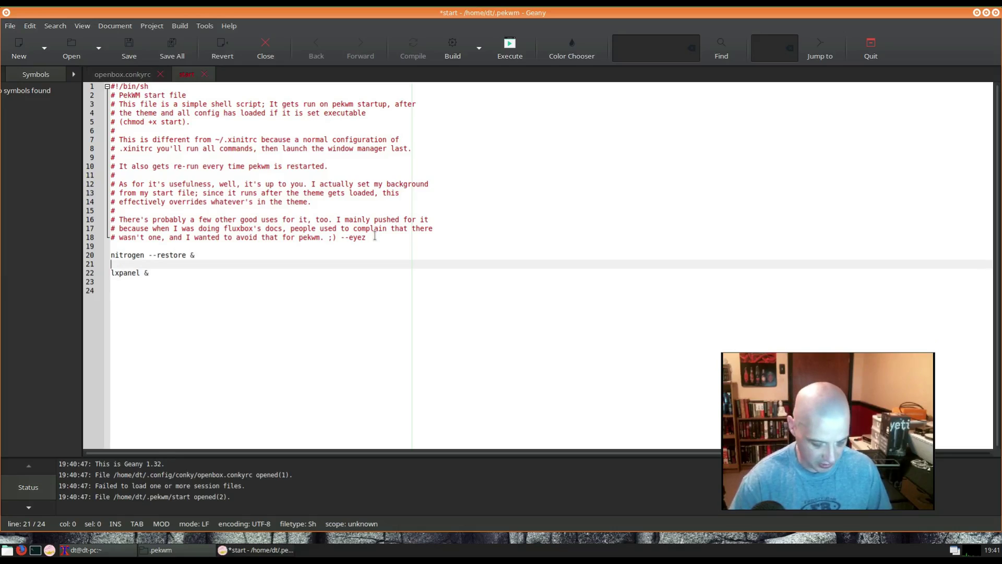
pyautogui.write('compton')
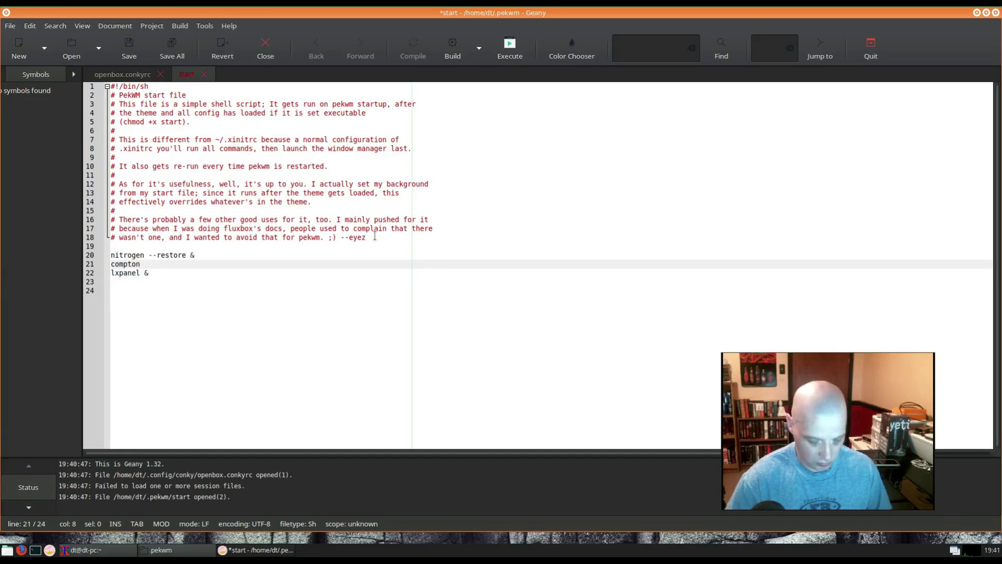
pyautogui.write(' &')
# - Add the line "rofi -show run &" under the lxpanel line, then save the start script and close Geany
pyautogui.press('Down')
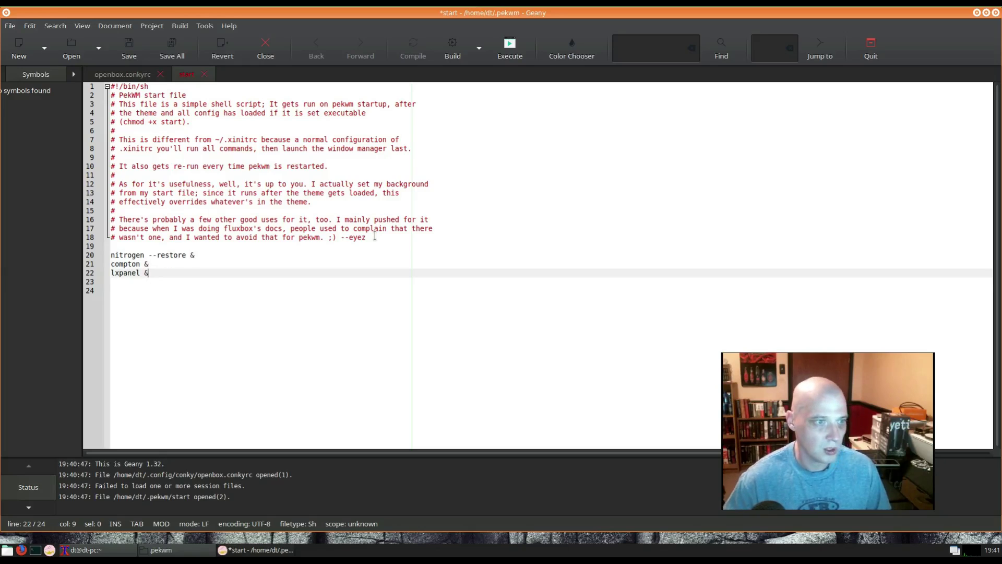
pyautogui.press('Return')
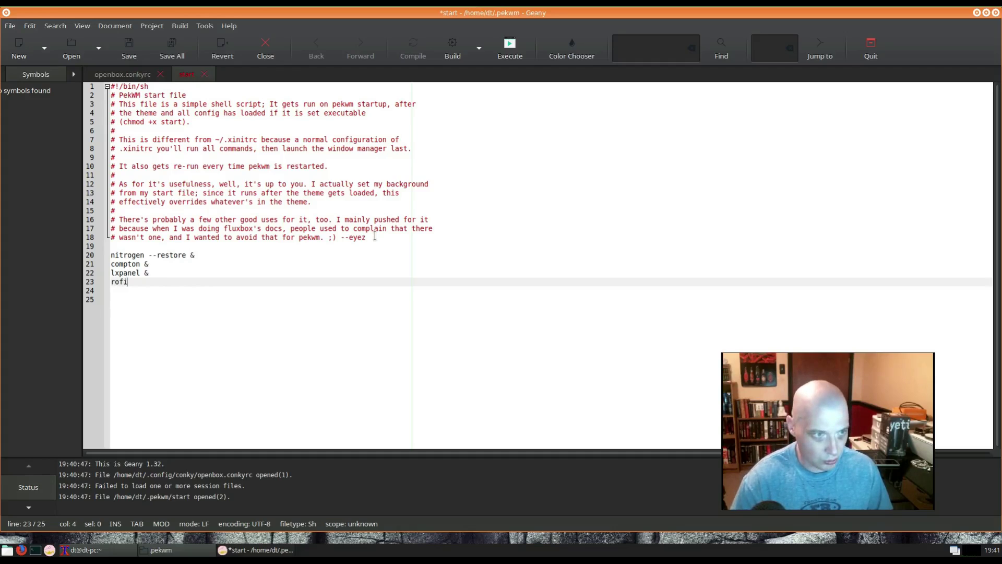
pyautogui.write('show run &')
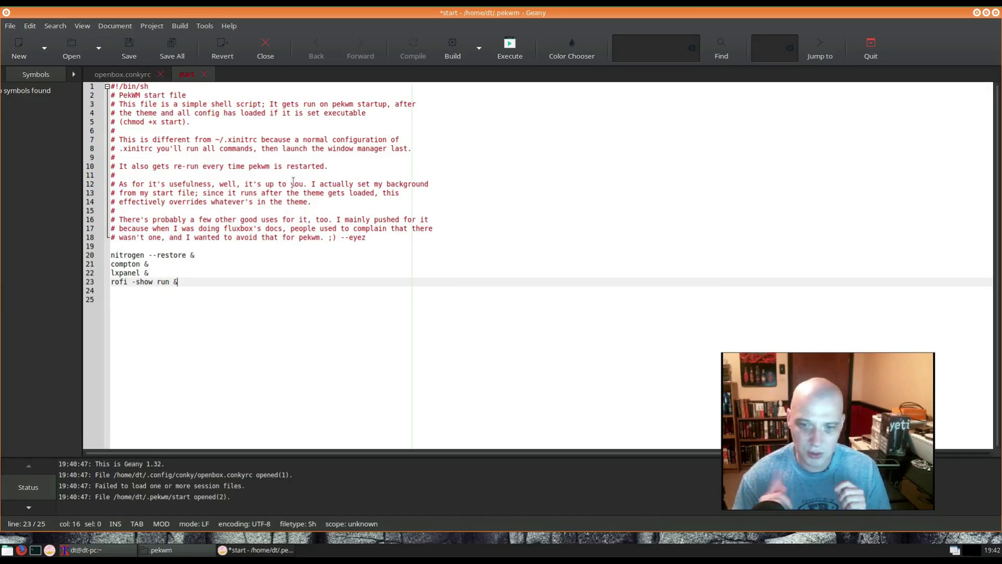
pyautogui.click(131, 50)
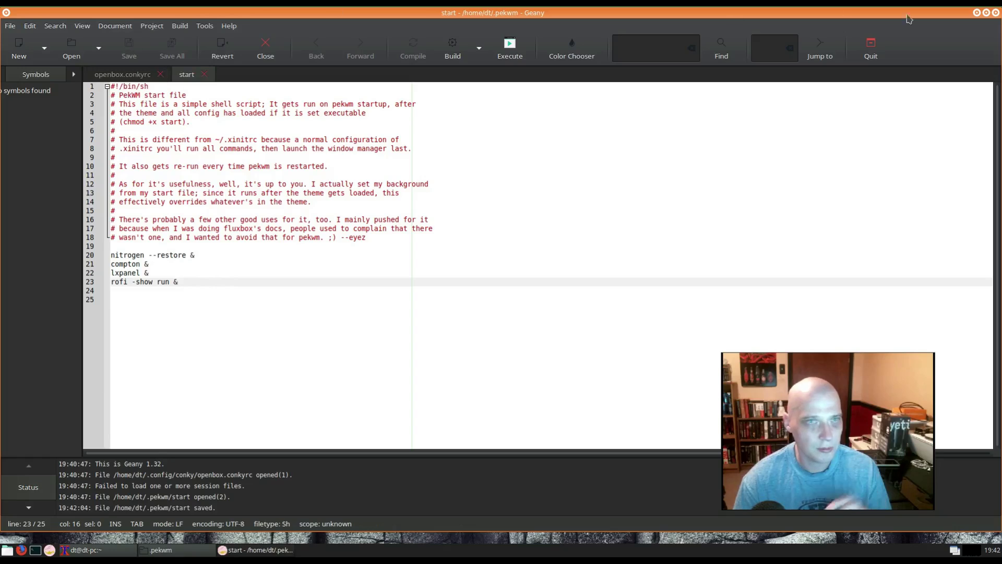
pyautogui.click(997, 13)
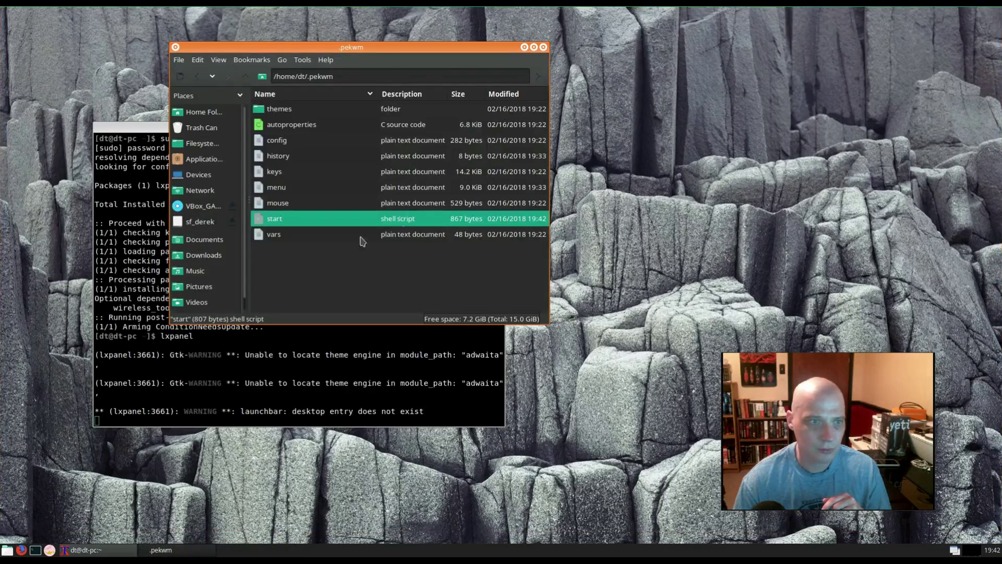
# - Change the start file's permissions so that its owner can execute it, and apply the change
pyautogui.rightClick(347, 220)
pyautogui.click(377, 404)
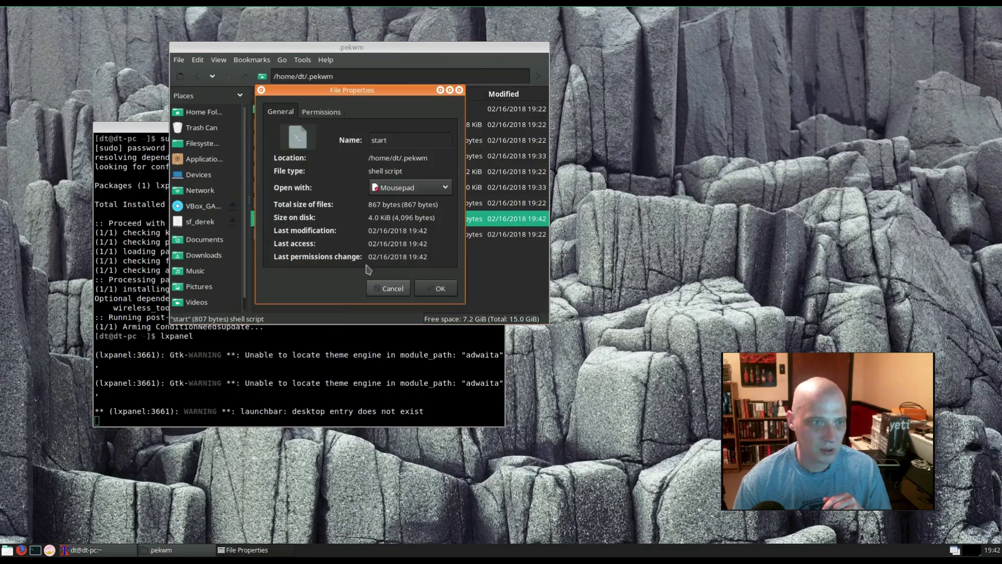
pyautogui.click(327, 114)
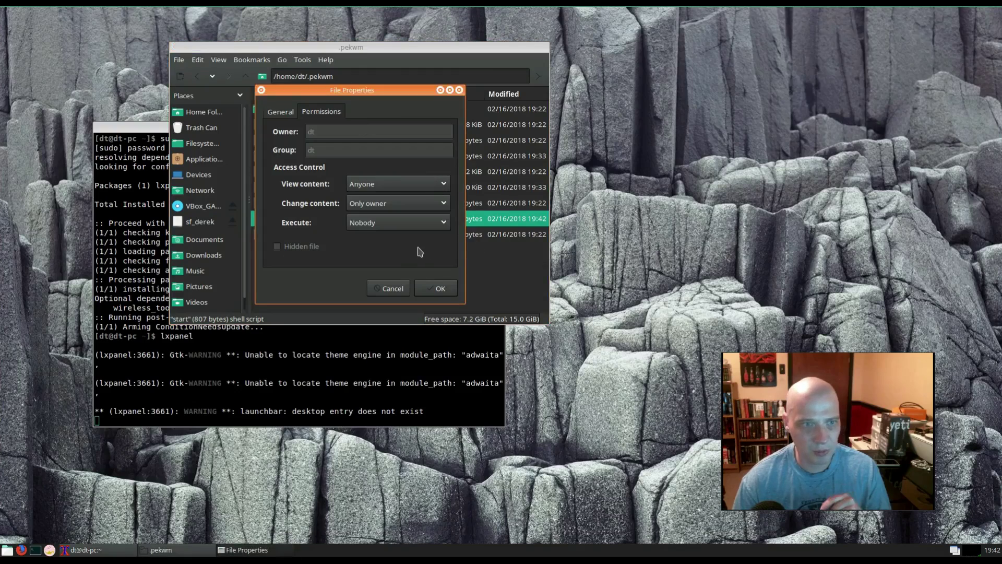
pyautogui.click(381, 225)
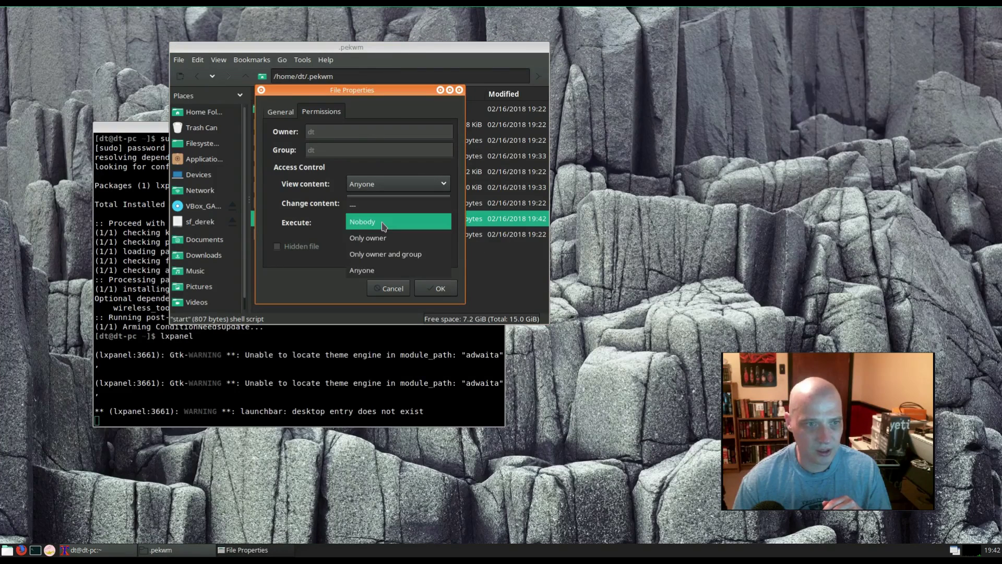
pyautogui.click(376, 254)
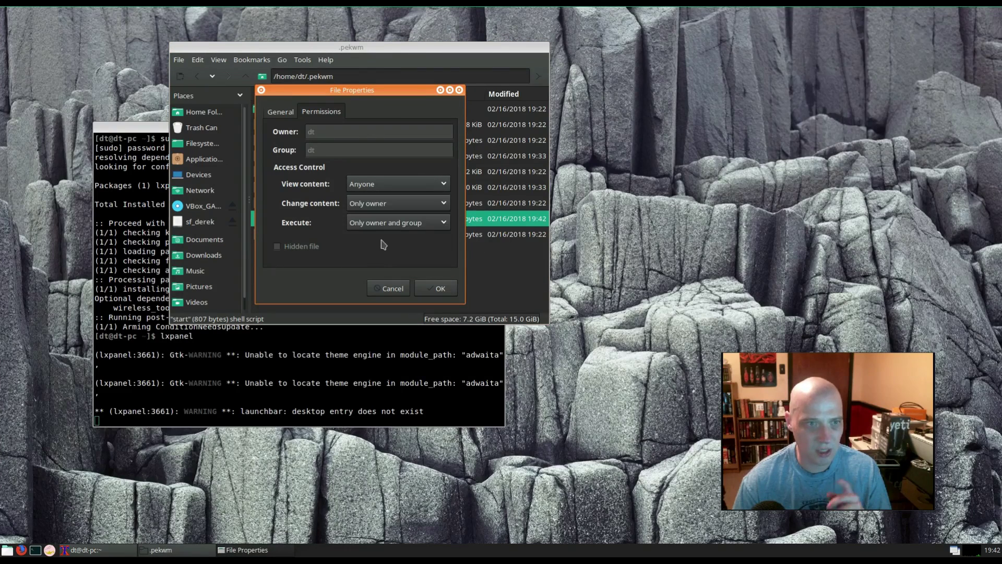
pyautogui.click(402, 222)
pyautogui.click(376, 203)
pyautogui.click(440, 289)
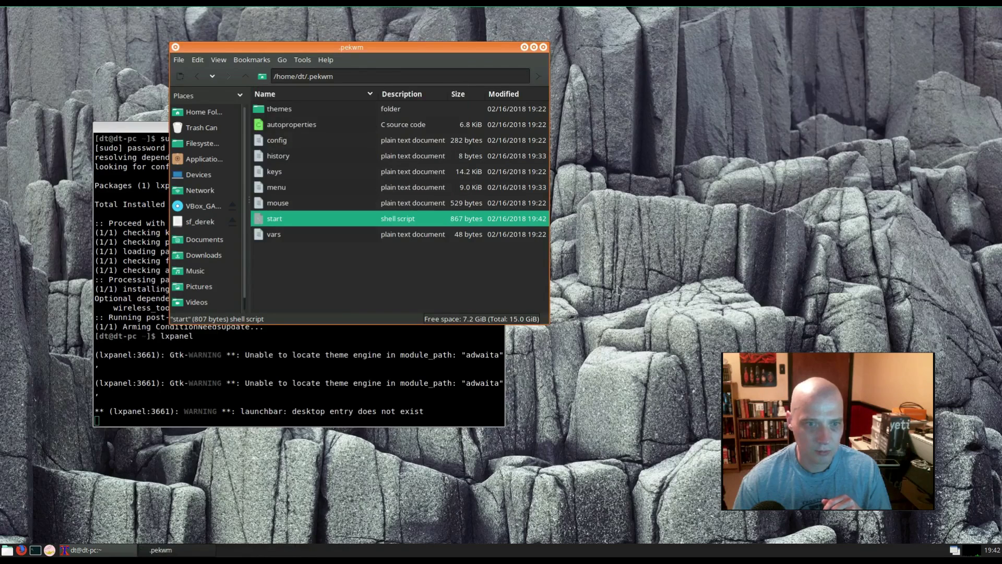
# - Exit the PekWM session from the desktop's application menu
pyautogui.rightClick(612, 258)
pyautogui.moveTo(633, 357)
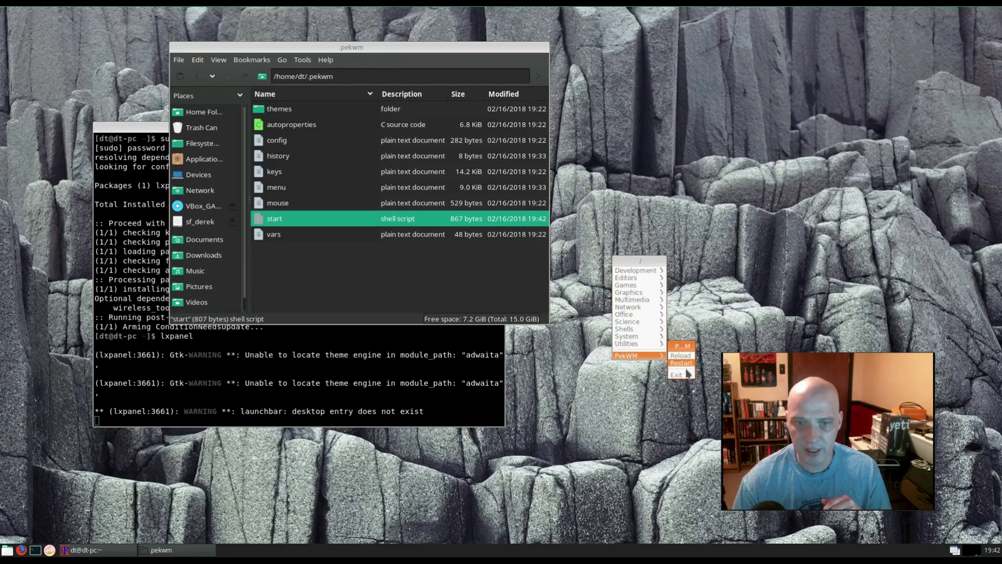
pyautogui.click(679, 376)
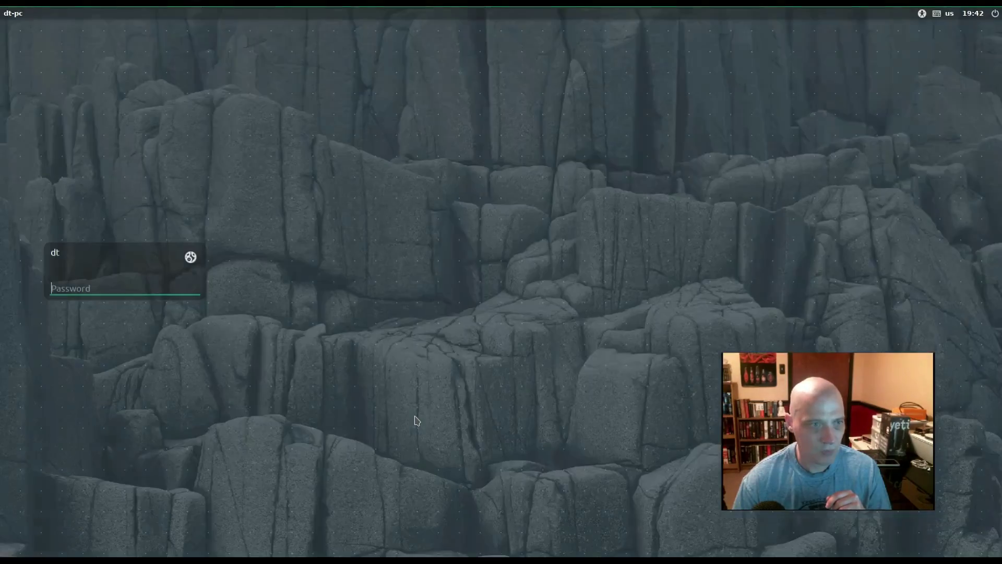
# - Log in to the PekWM session with the account password and dismiss the run launcher
pyautogui.write('••')
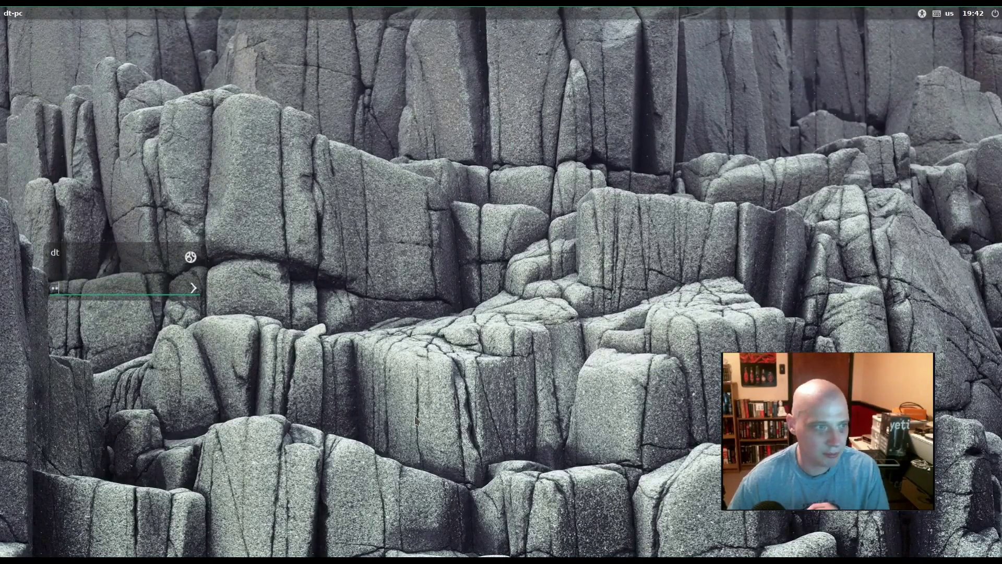
pyautogui.press('Return')
pyautogui.hotkey('alt', 'F2')
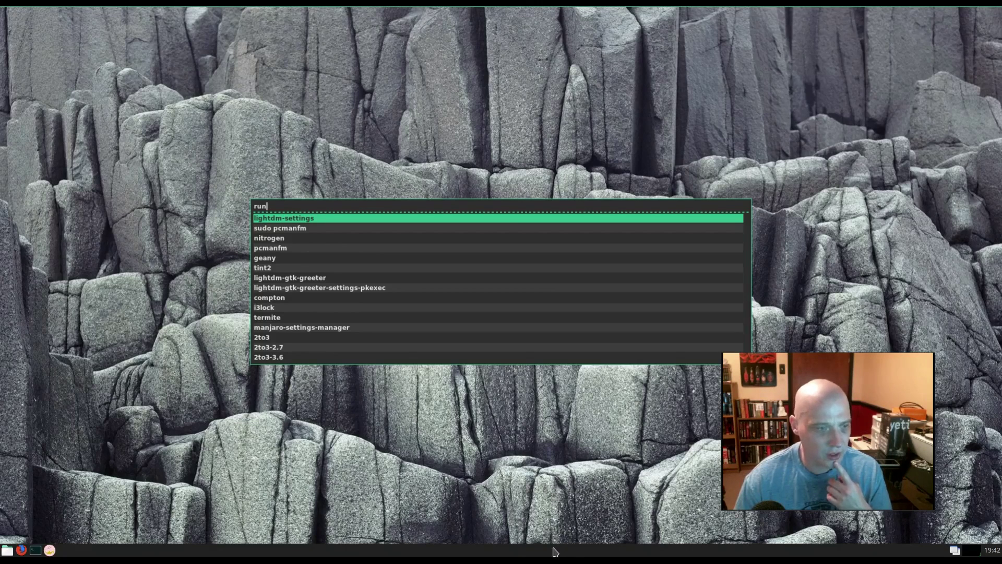
pyautogui.click(294, 425)
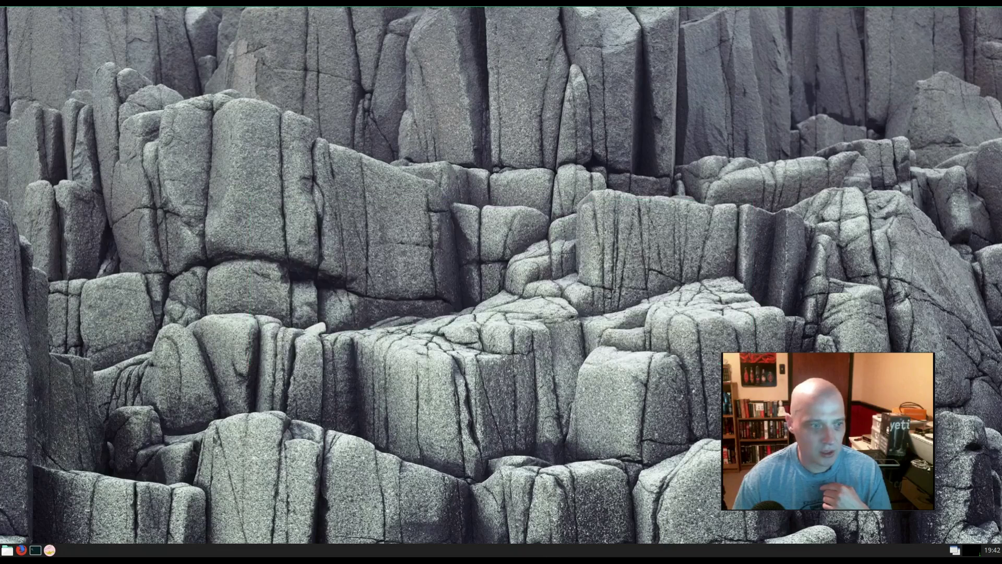
# - Open the file manager, move its window around the desktop, and view the desktop's application menu beside it
pyautogui.click(8, 551)
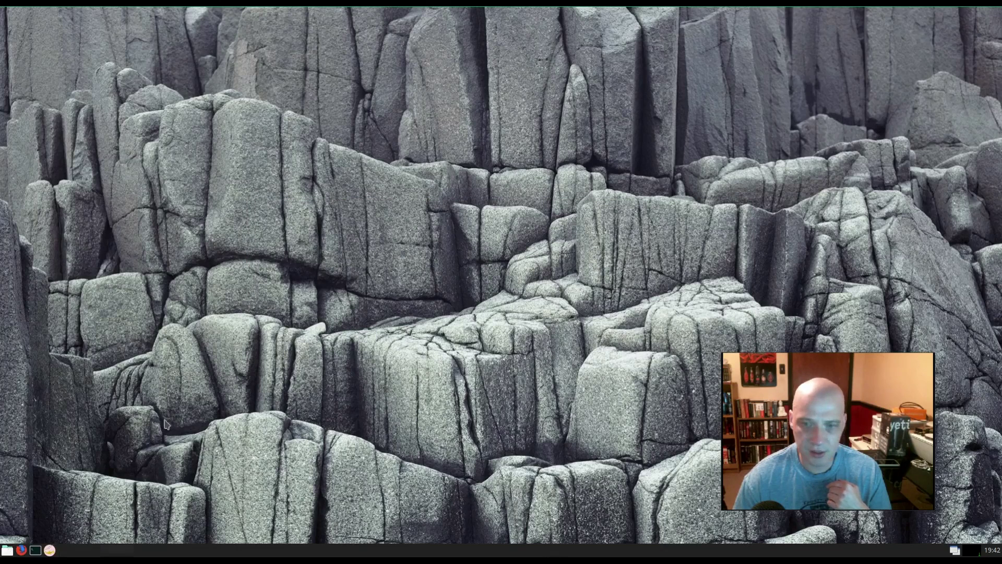
pyautogui.moveTo(315, 15); pyautogui.dragTo(551, 135)
pyautogui.rightClick(650, 105)
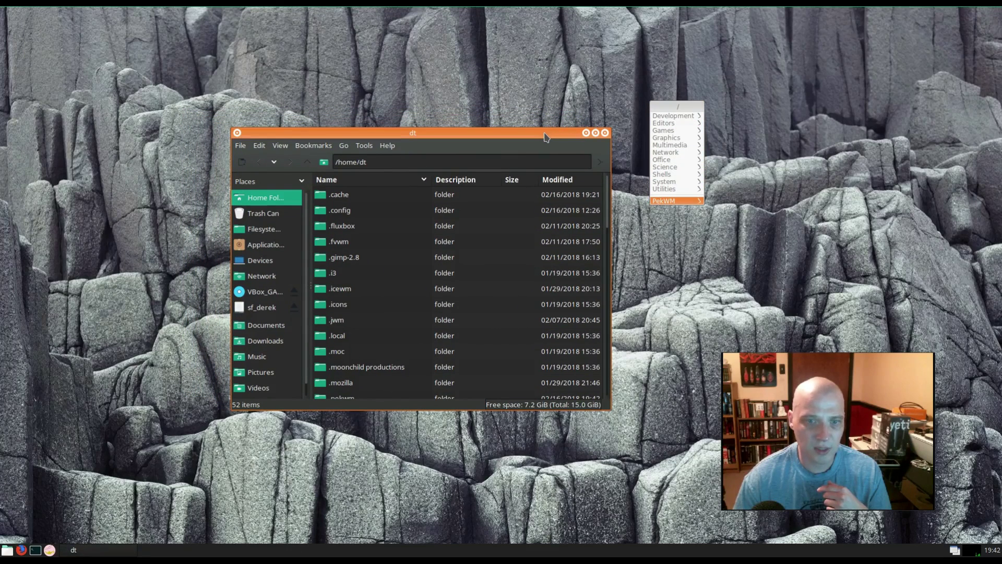
pyautogui.moveTo(546, 137); pyautogui.dragTo(500, 104)
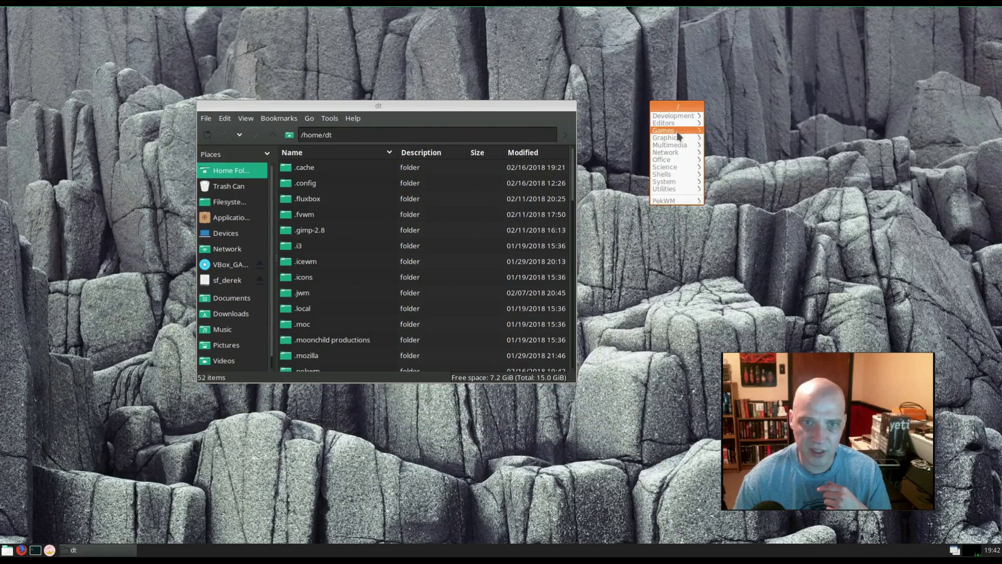
pyautogui.click(673, 247)
# - Stop the compositor by running "killall compton" in a terminal
pyautogui.click(35, 550)
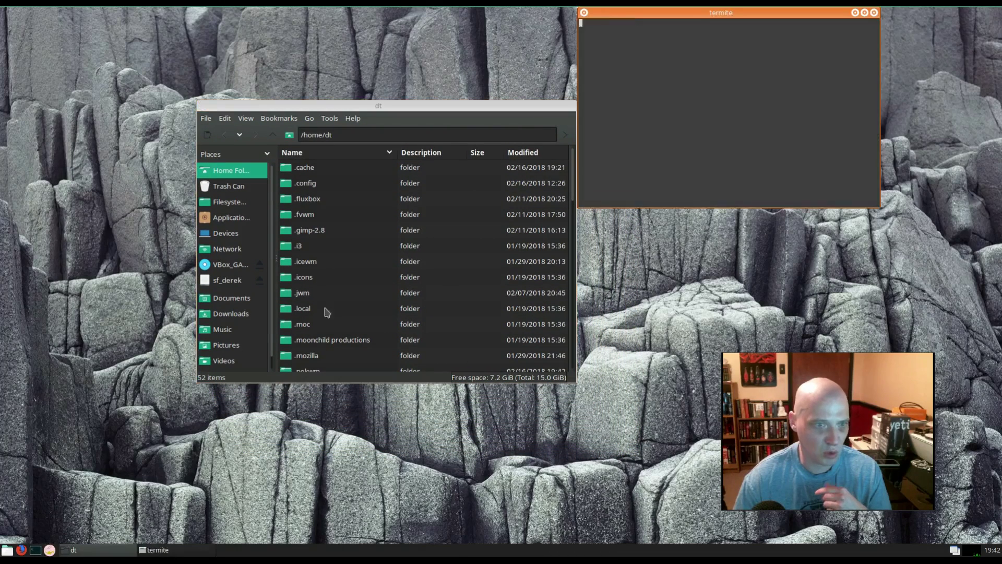
pyautogui.write('kill')
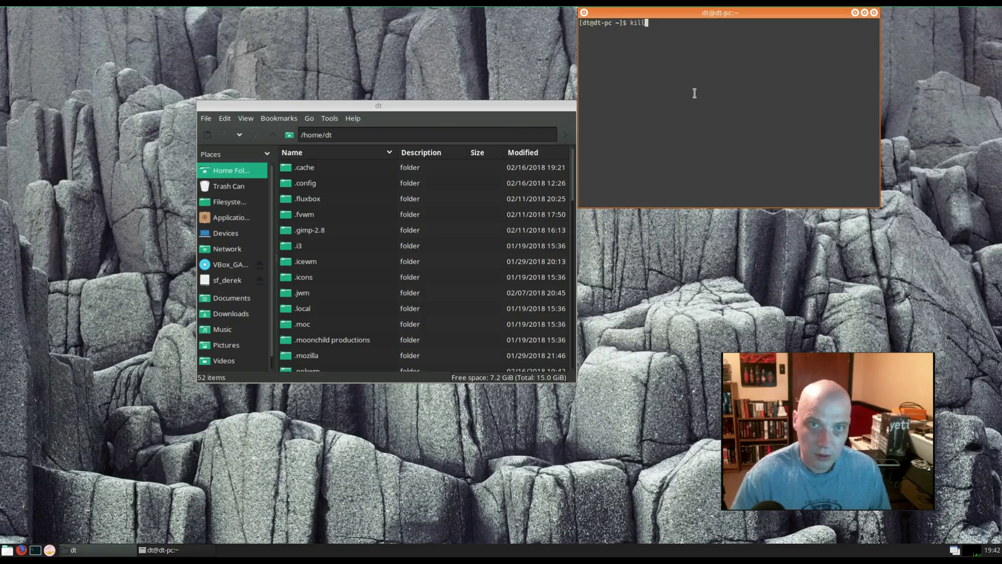
pyautogui.write('all compton')
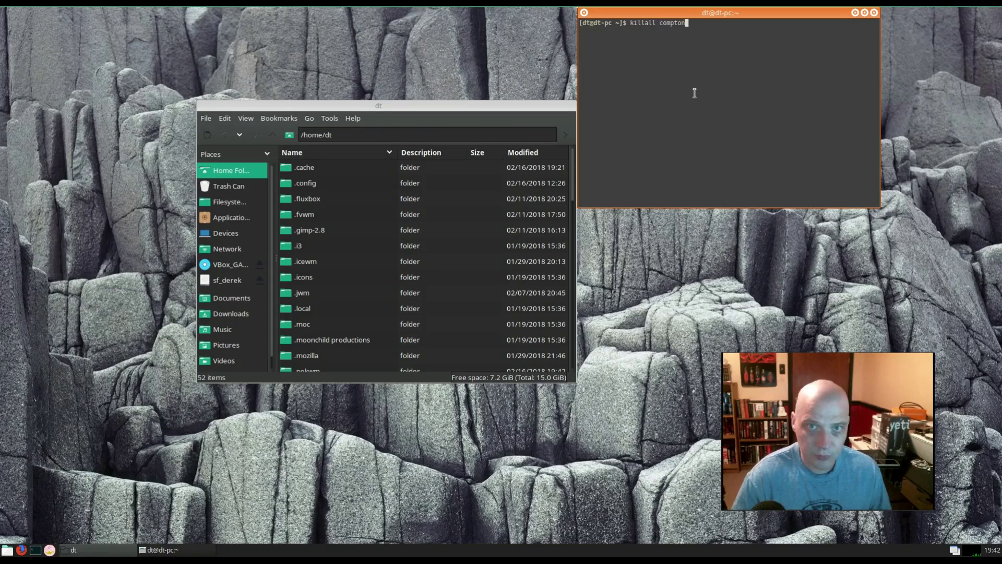
pyautogui.press('Return')
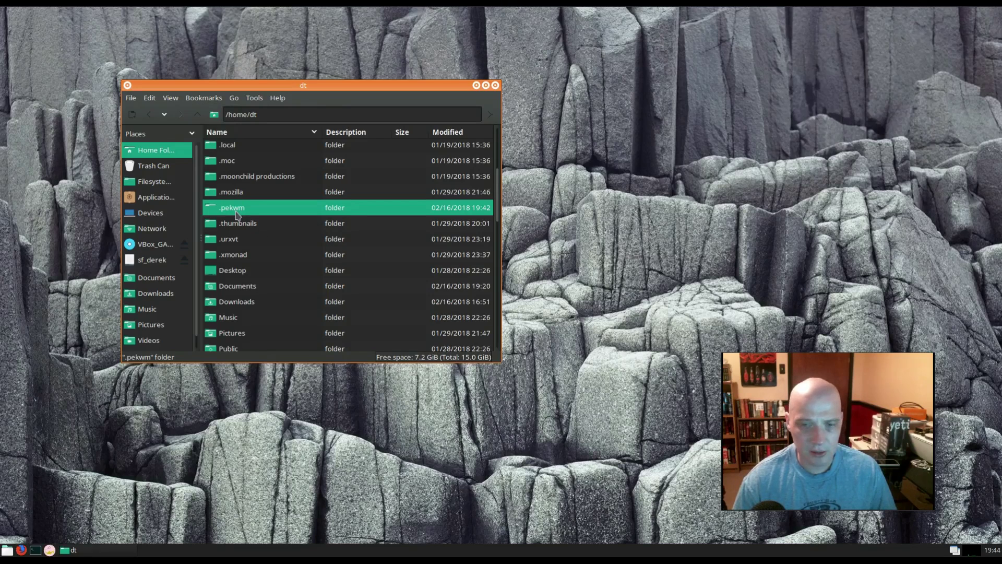
# - Add the line "conky -c /home/dt/.config/conky/openbox.conkyrc &" to the start script in .pekwm, save it and close Mousepad
pyautogui.doubleClick(241, 210)
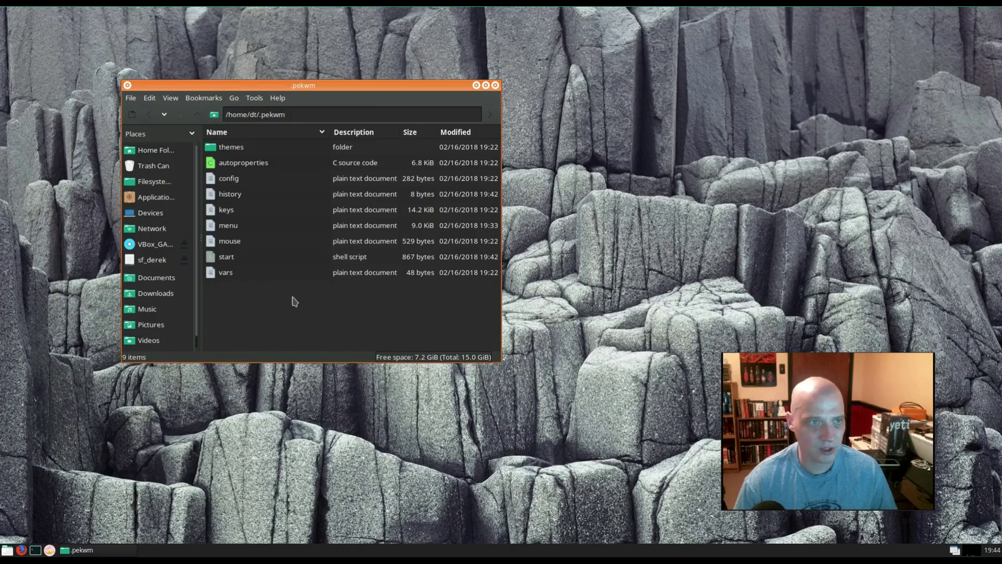
pyautogui.click(259, 260)
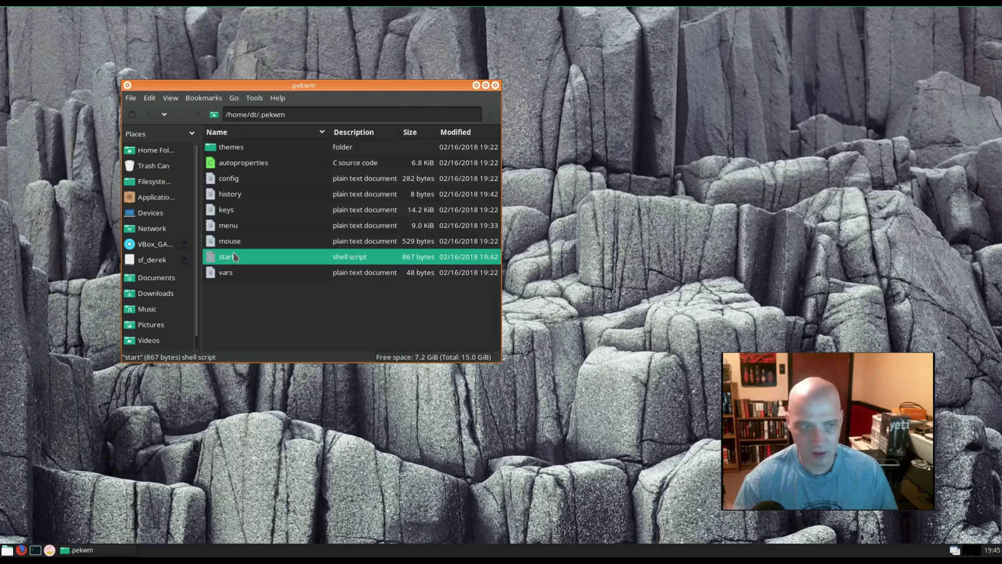
pyautogui.click(240, 305)
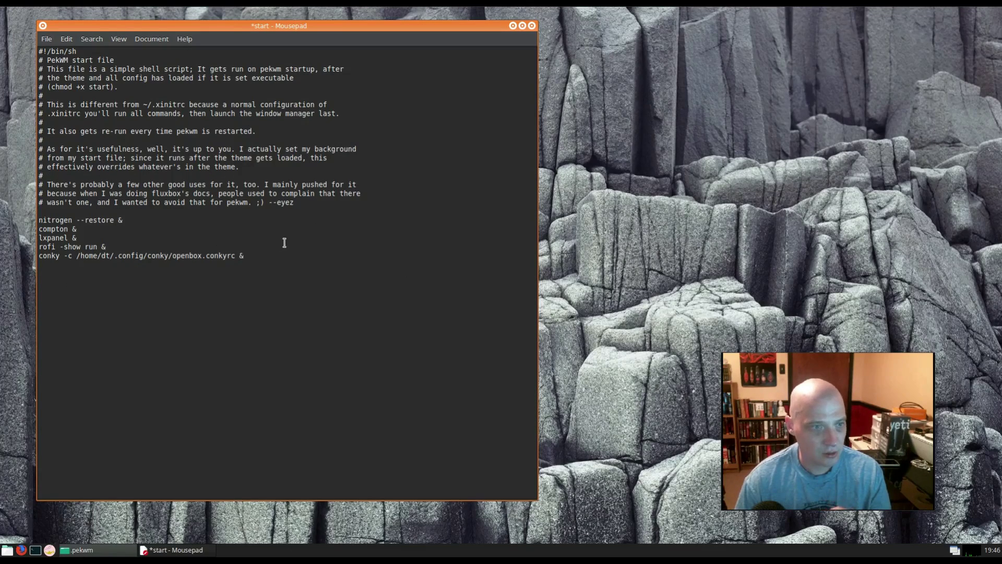
pyautogui.click(46, 39)
pyautogui.click(91, 138)
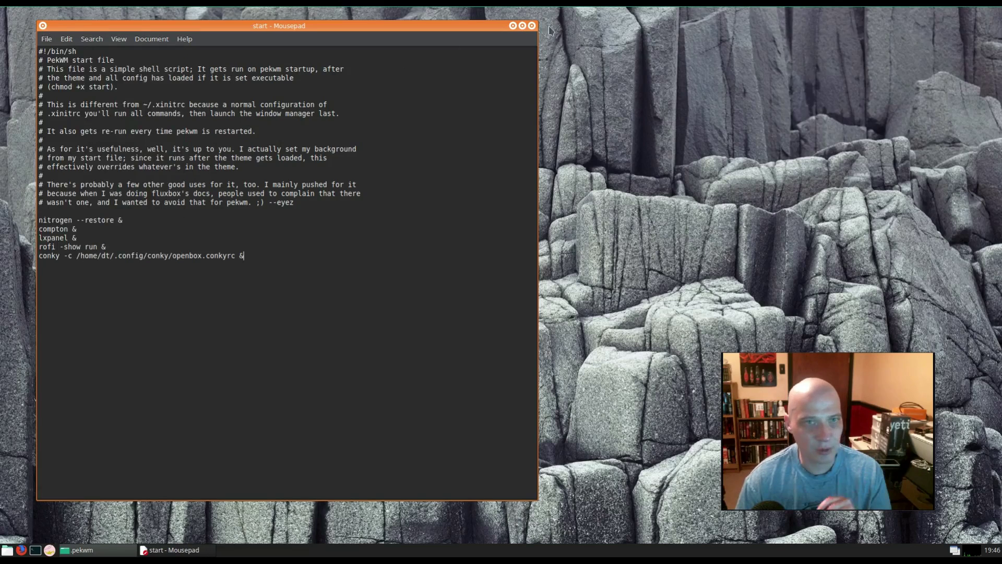
pyautogui.click(532, 25)
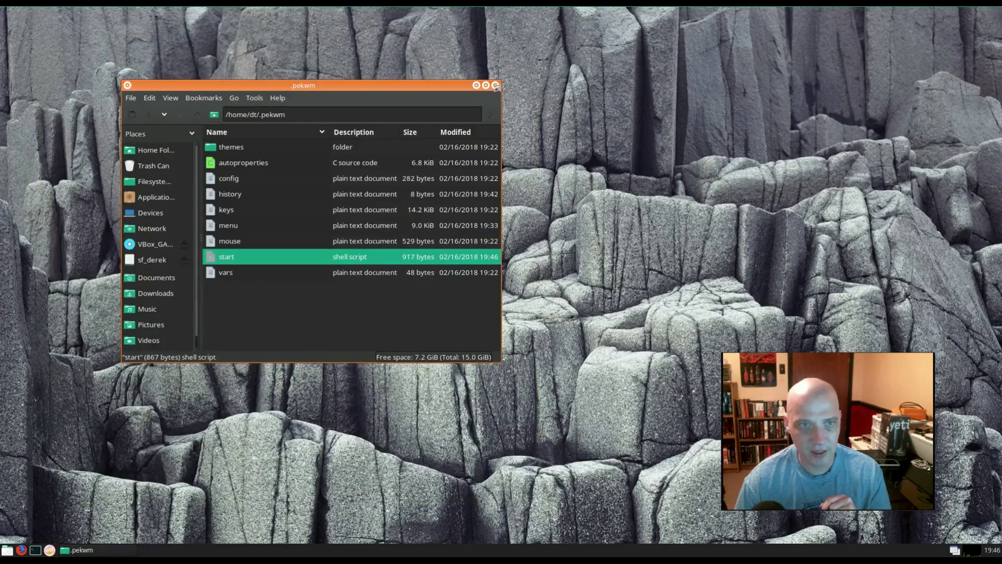
# - Close the file manager and exit the PekWM session from the desktop's application menu
pyautogui.click(495, 85)
pyautogui.rightClick(408, 304)
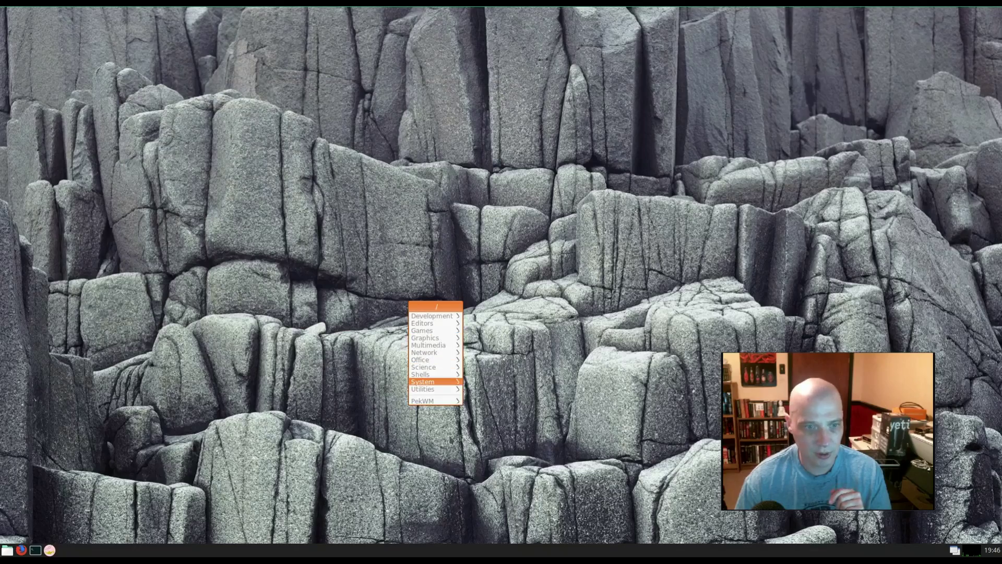
pyautogui.moveTo(455, 401)
pyautogui.click(472, 421)
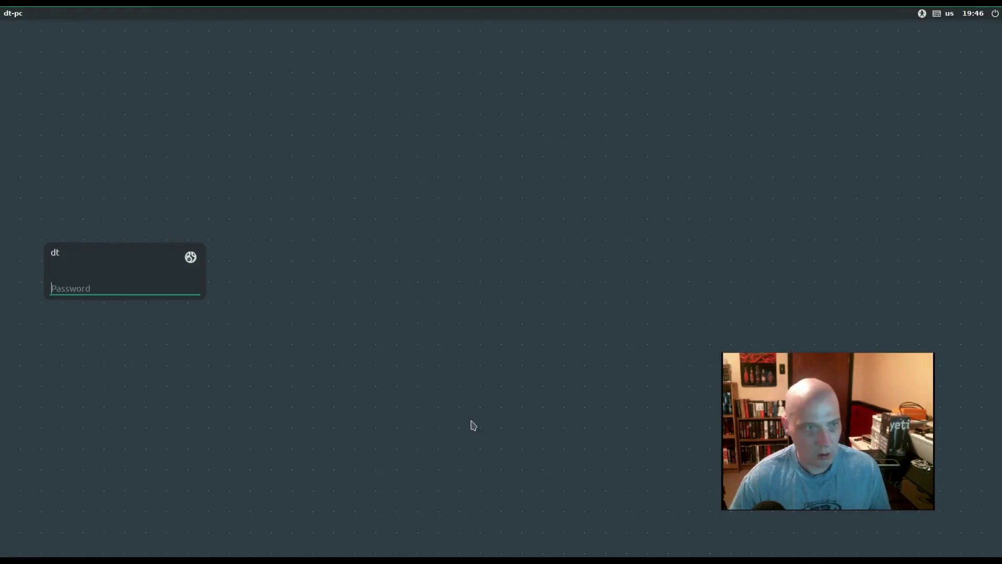
# - Log back in to the PekWM session and dismiss the run launcher
pyautogui.press('super+r')
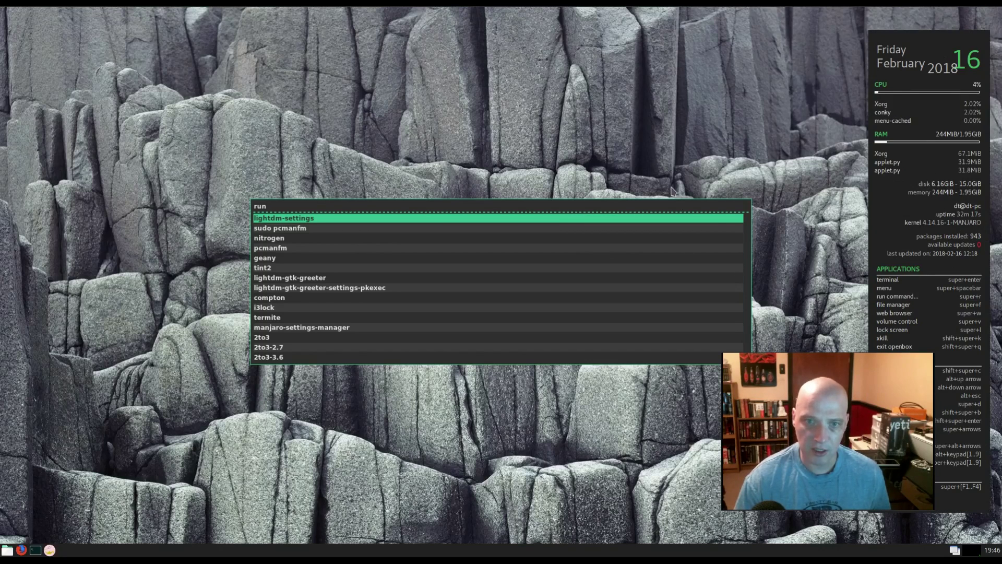
pyautogui.press('Escape')
pyautogui.moveTo(794, 413); pyautogui.dragTo(698, 424)
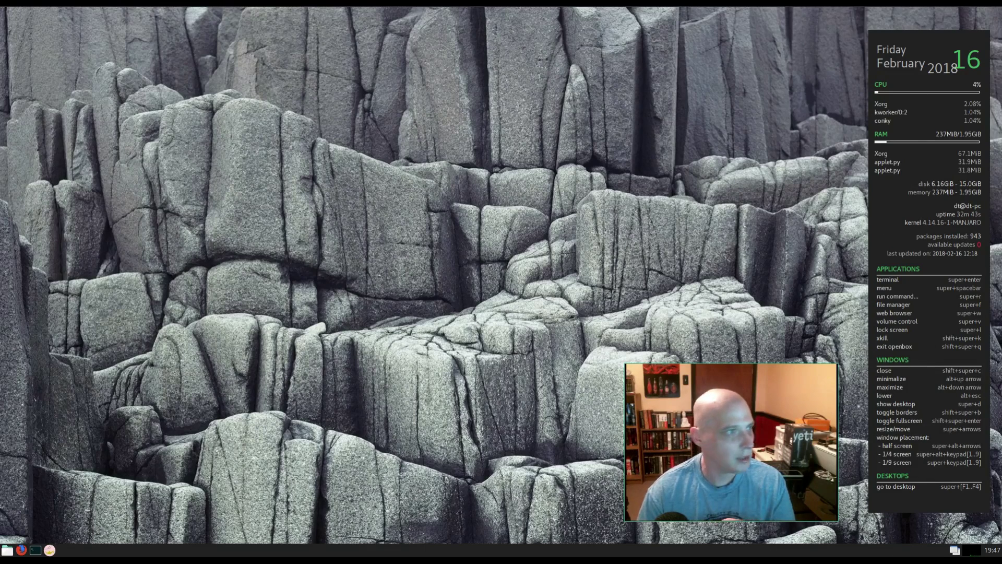
# - Look into the themes folder inside .pekwm with the file manager, move the window toward the desktop's centre, and return to .pekwm
pyautogui.press('super+f')
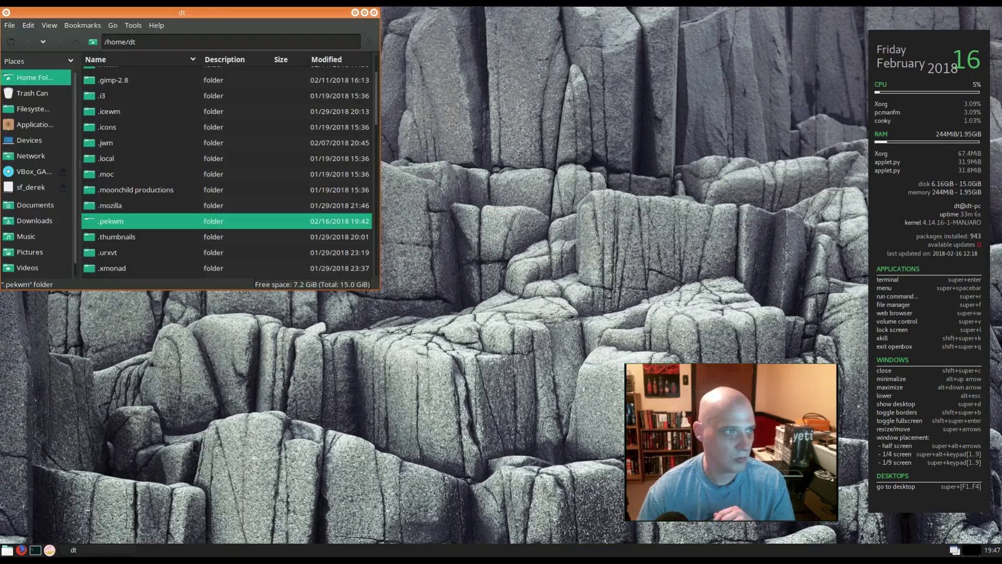
pyautogui.doubleClick(118, 222)
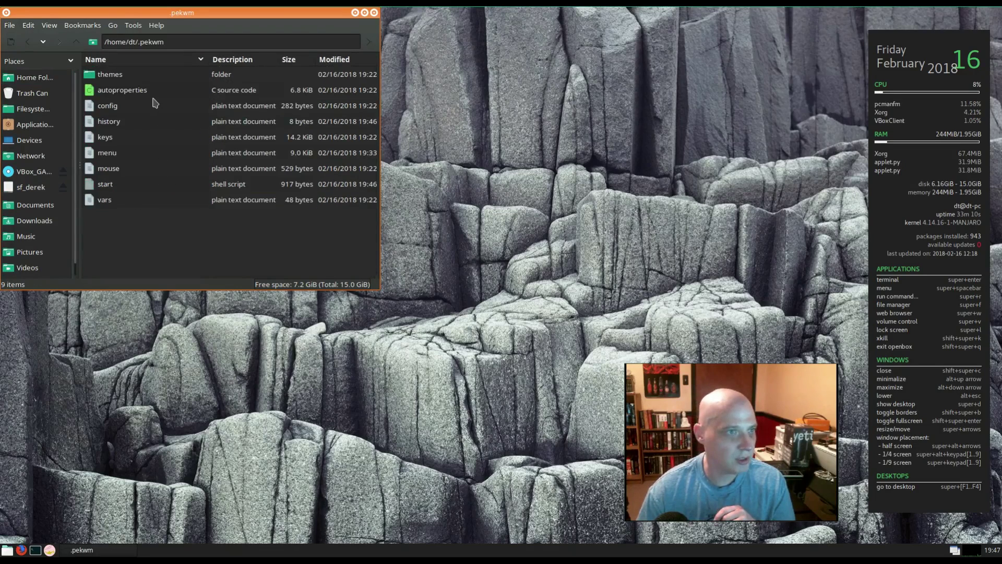
pyautogui.doubleClick(111, 77)
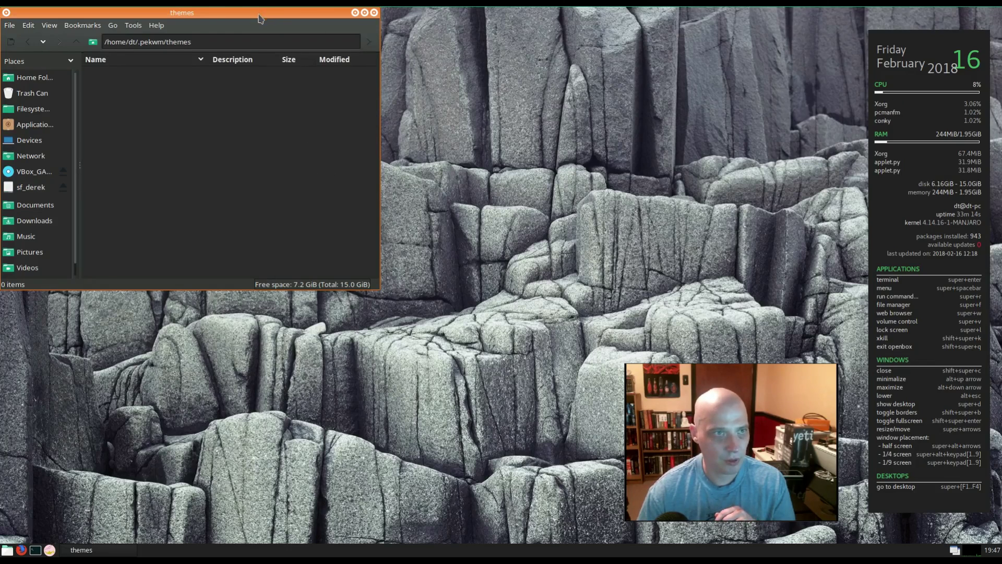
pyautogui.moveTo(263, 15); pyautogui.dragTo(366, 109)
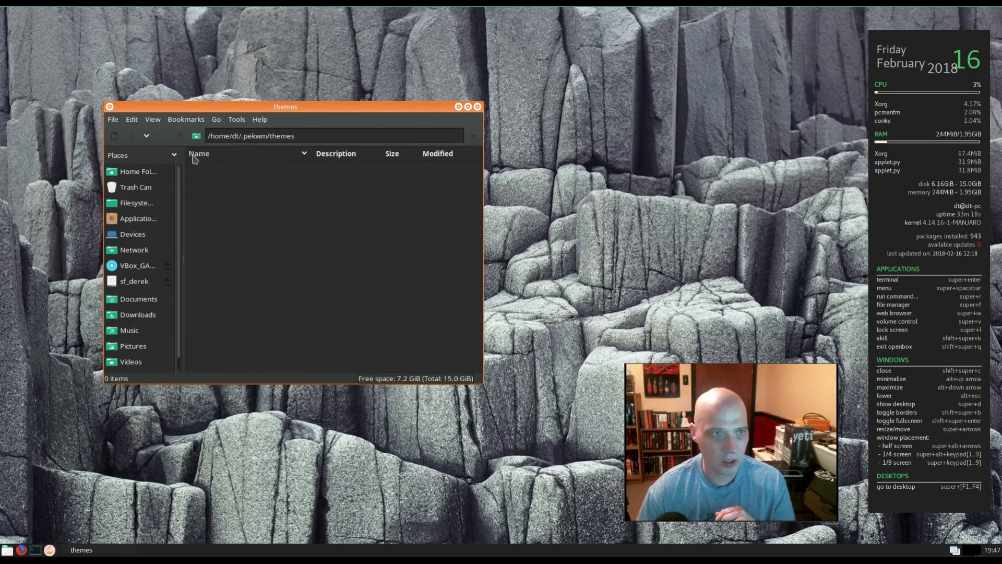
pyautogui.rightClick(528, 98)
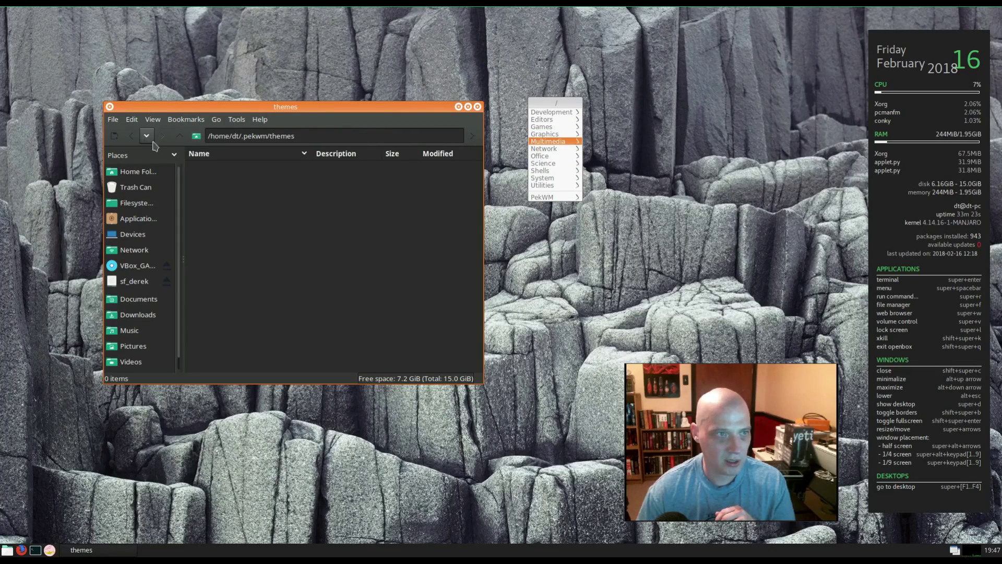
pyautogui.doubleClick(179, 136)
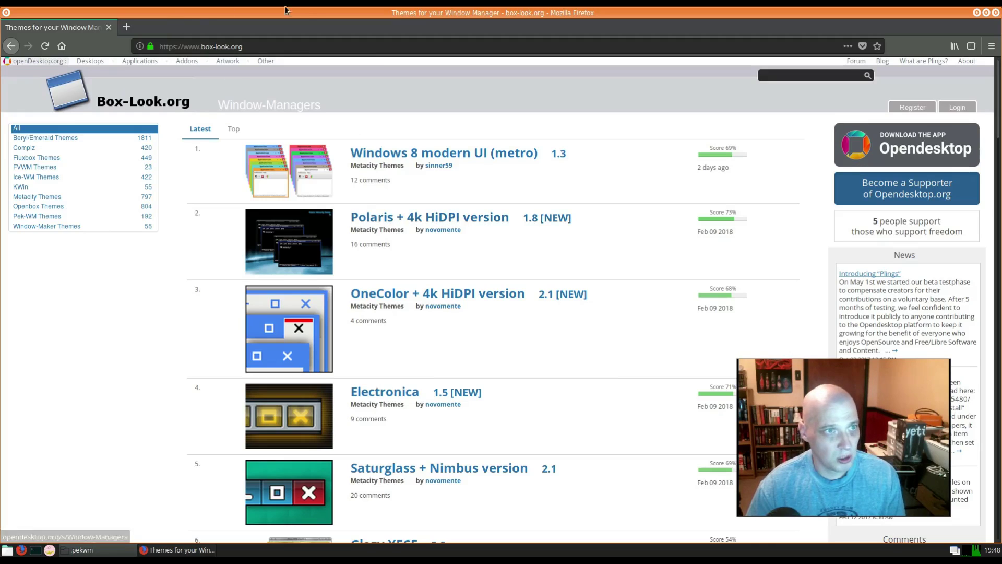
# - Browse the Pek-WM Themes category on box-look.org in Firefox and open one of the listed themes
pyautogui.click(255, 43)
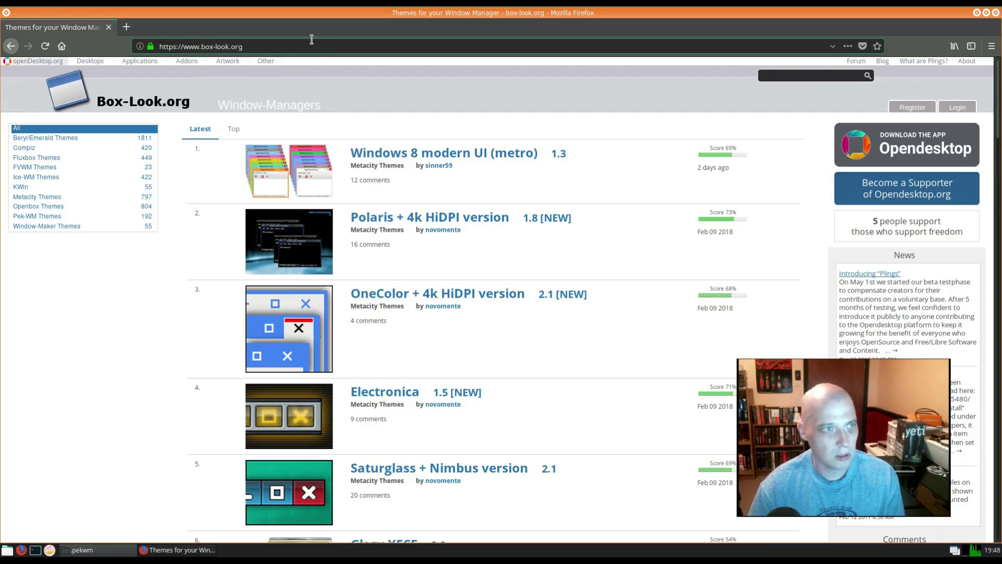
pyautogui.moveTo(68, 92); pyautogui.dragTo(507, 118)
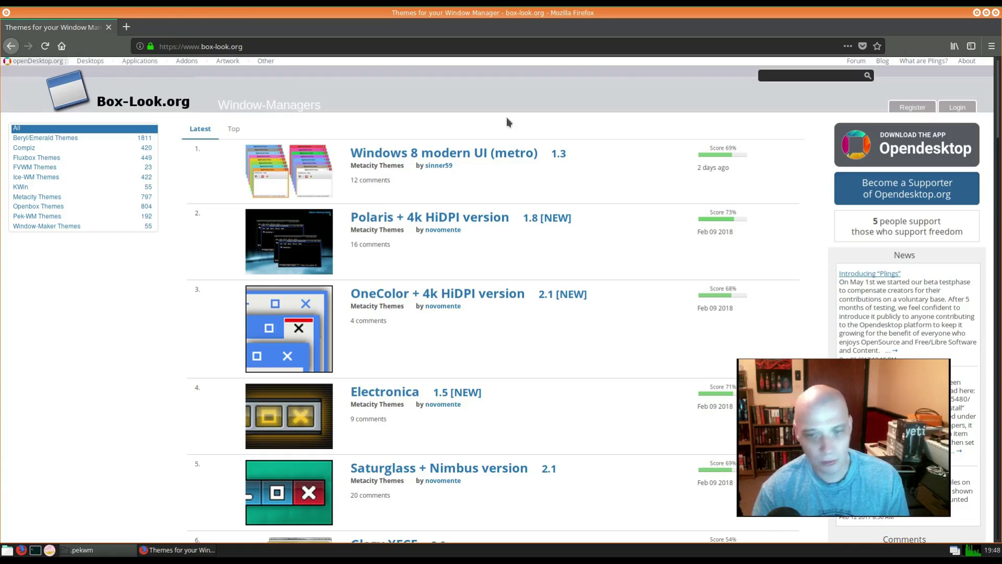
pyautogui.click(49, 219)
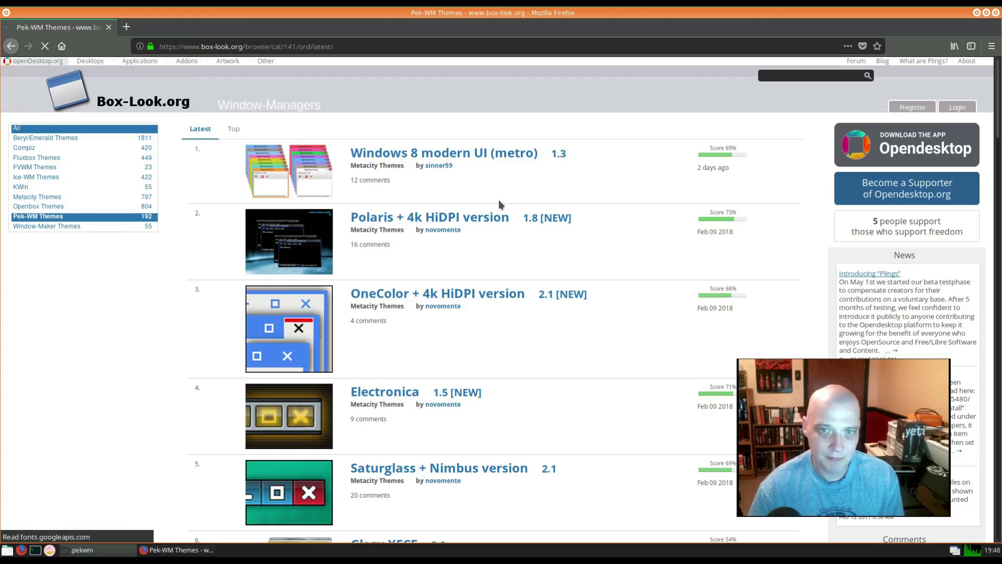
pyautogui.scroll(-2, 594, 211)
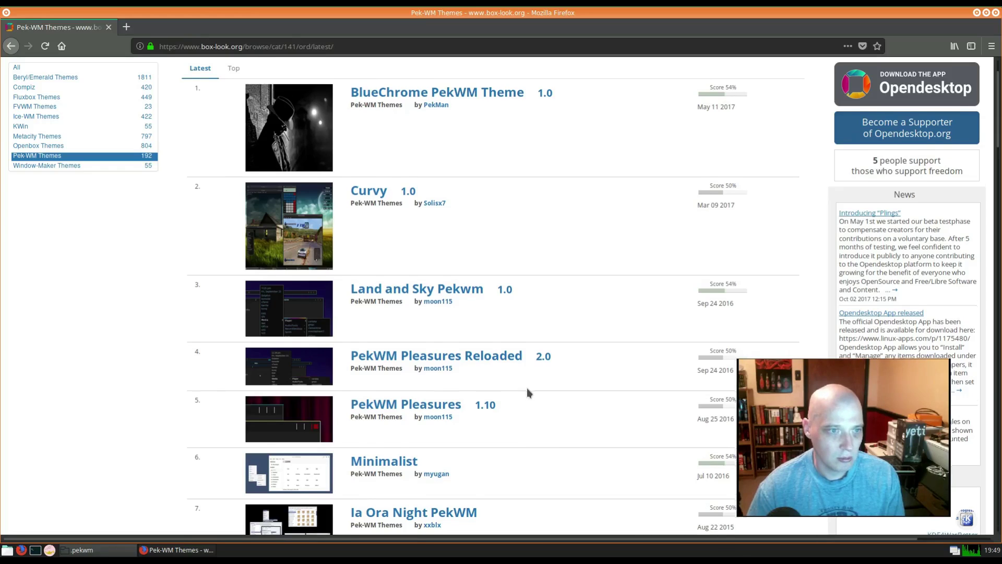
pyautogui.scroll(-3, 527, 388)
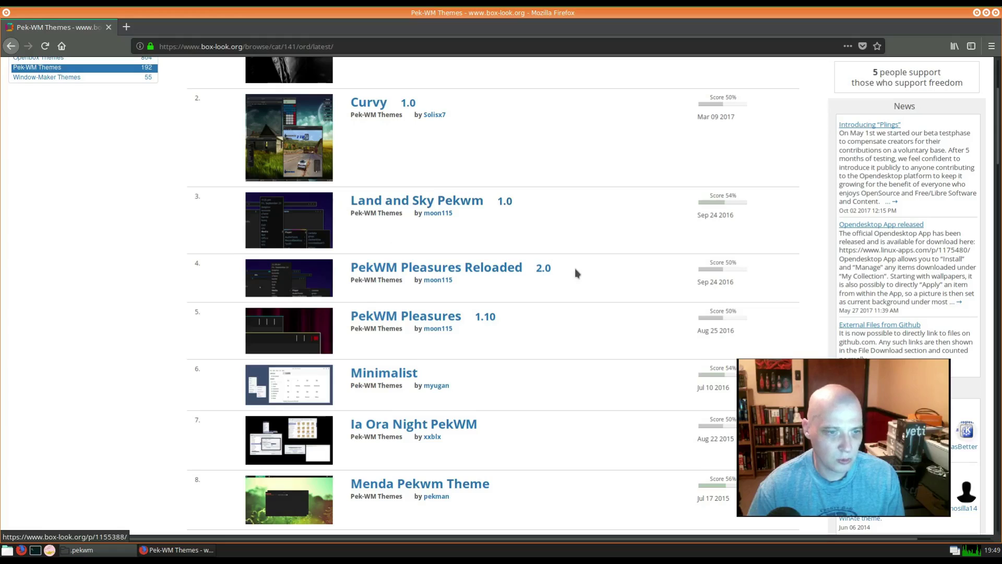
pyautogui.scroll(-7, 572, 262)
pyautogui.click(413, 279)
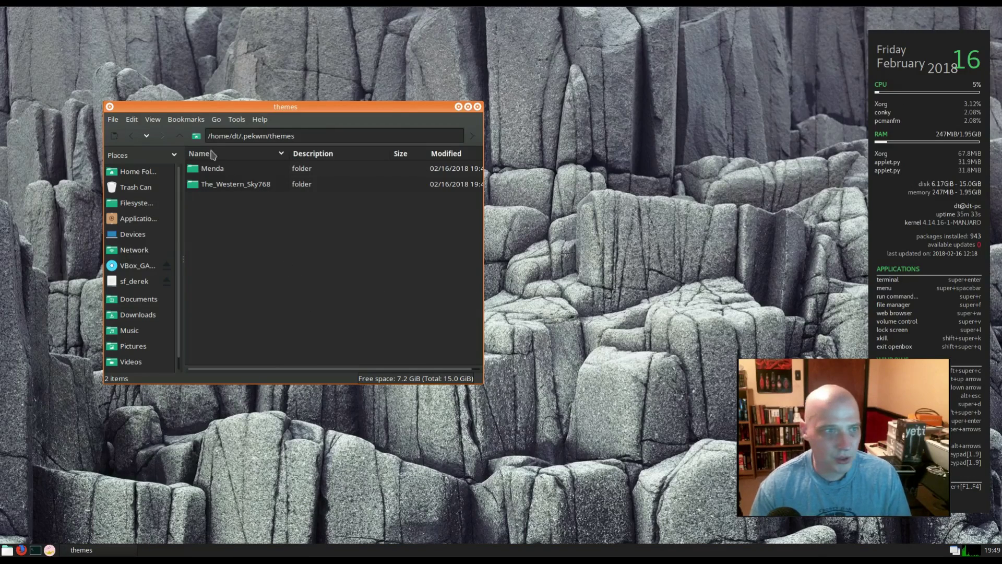
# - Check the folder names inside .pekwm/themes, return to .pekwm, and open its config file in Geany
pyautogui.click(180, 136)
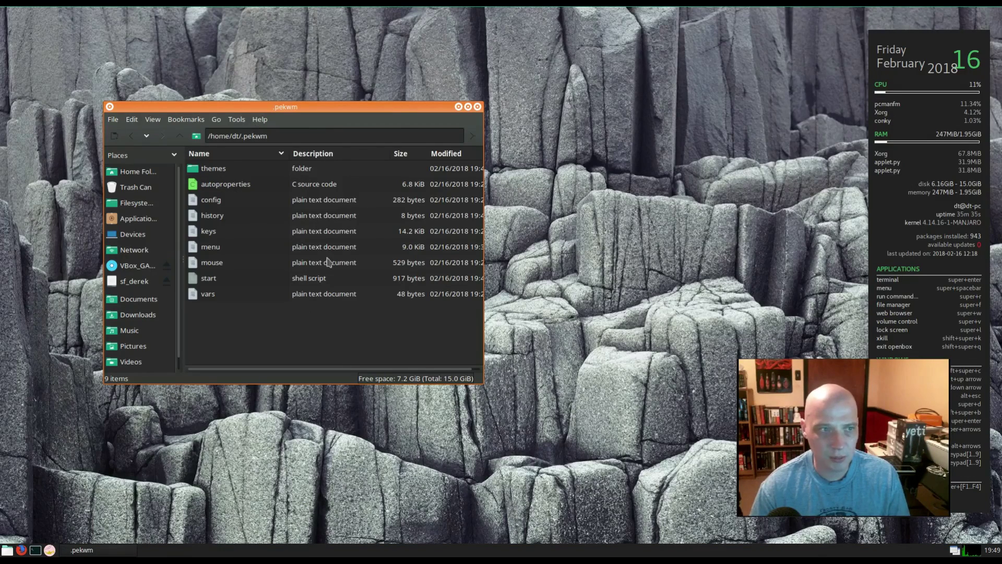
pyautogui.doubleClick(214, 170)
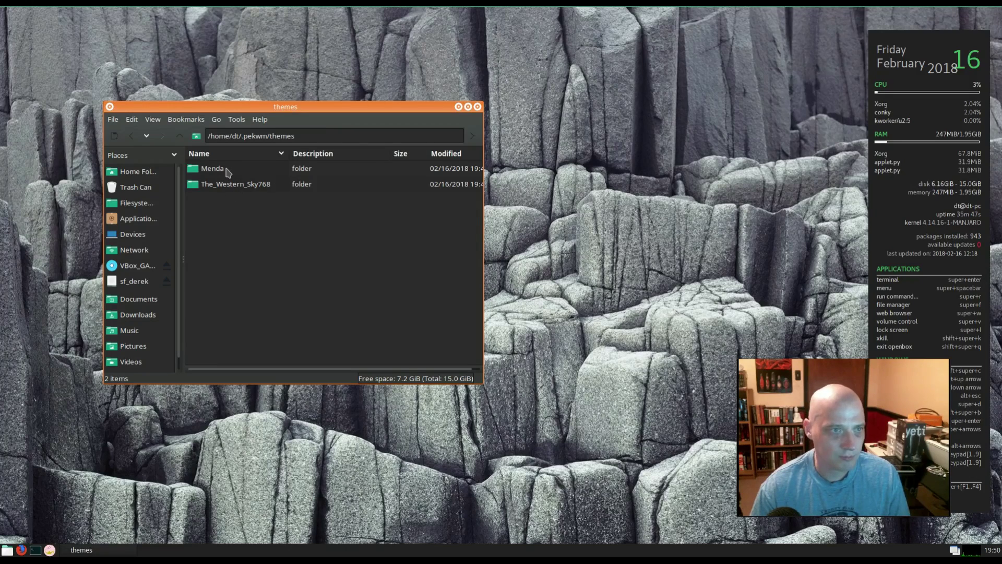
pyautogui.click(180, 136)
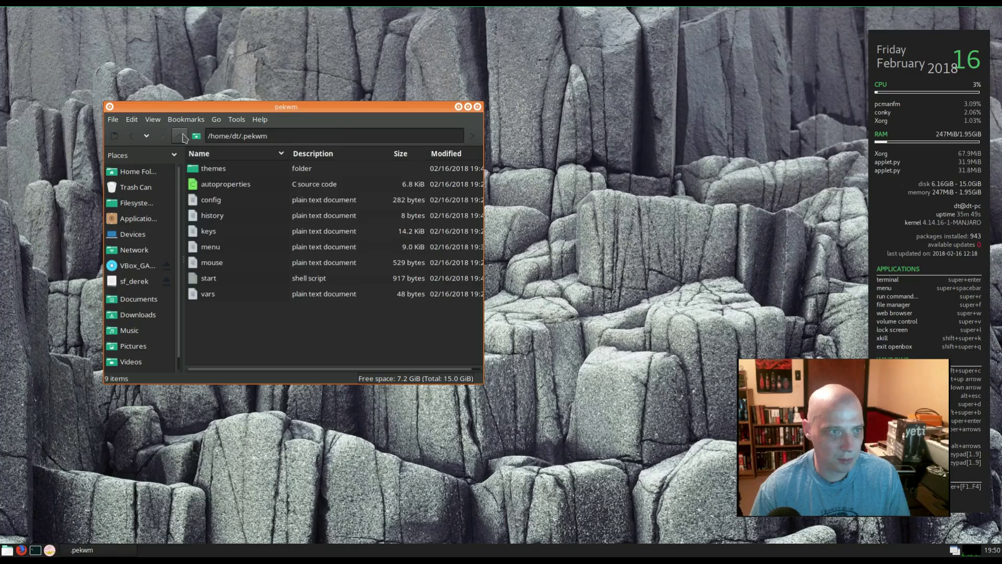
pyautogui.click(209, 204)
pyautogui.rightClick(208, 200)
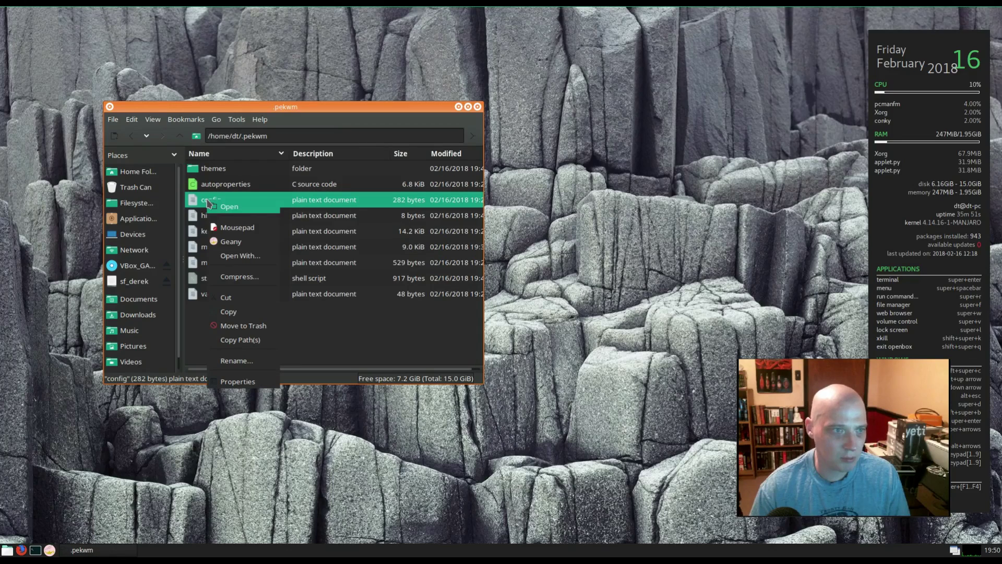
pyautogui.click(236, 241)
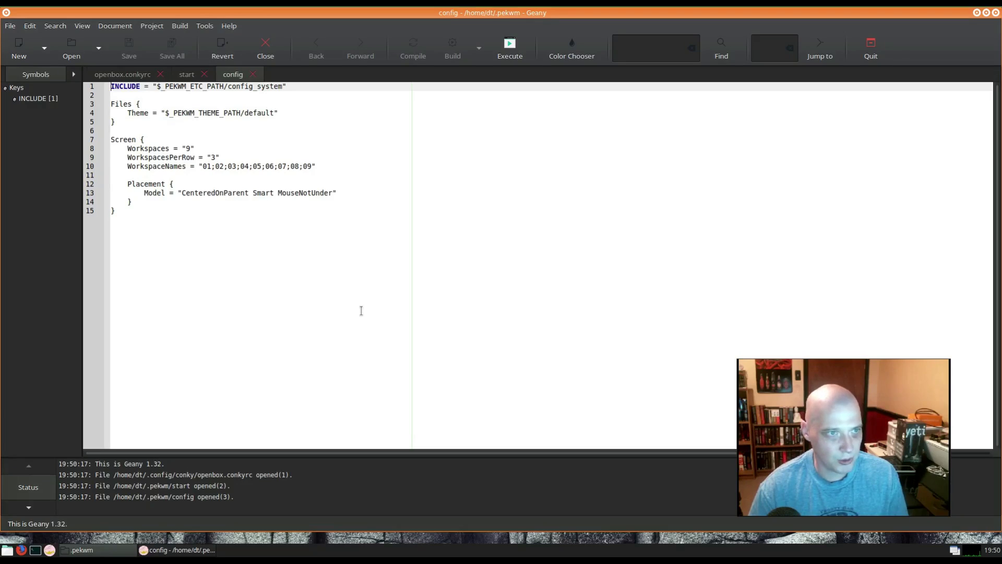
# - Set the Theme entry in the config's Files section to "/home/dt/.pekwm/themes/Menda" and close Geany
pyautogui.click(127, 113)
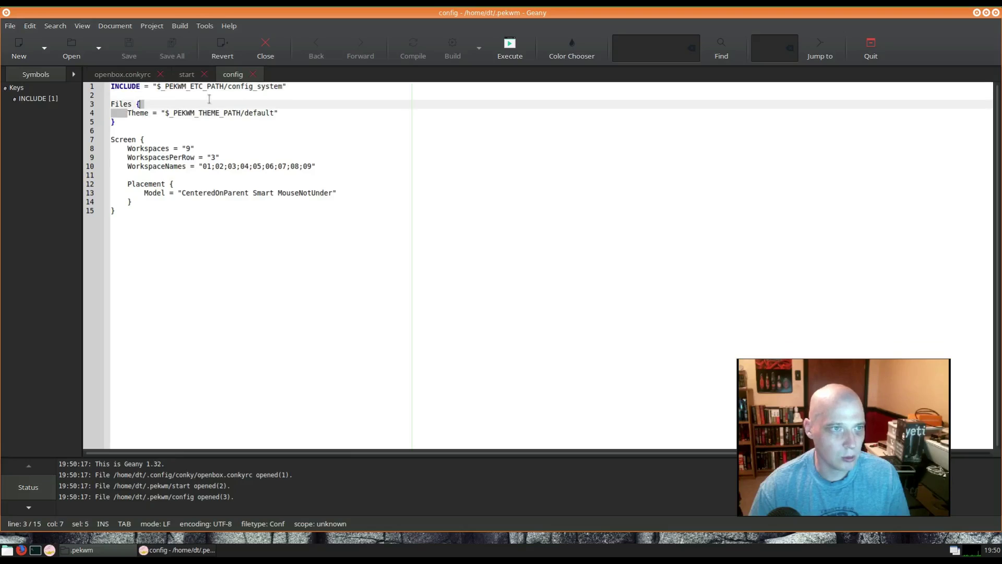
pyautogui.keyDown('shift'); pyautogui.click(279, 113); pyautogui.keyUp('shift')
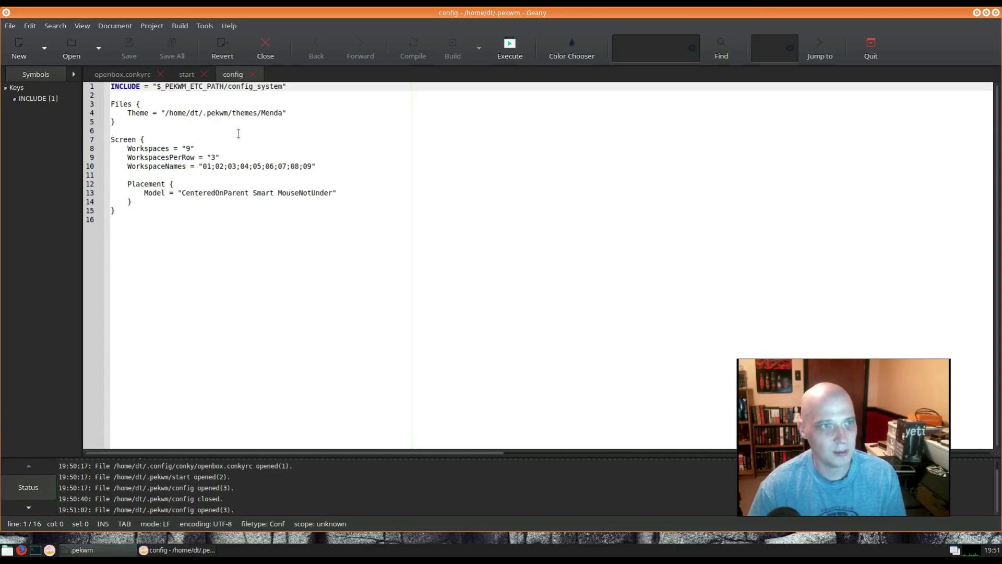
pyautogui.doubleClick(273, 113)
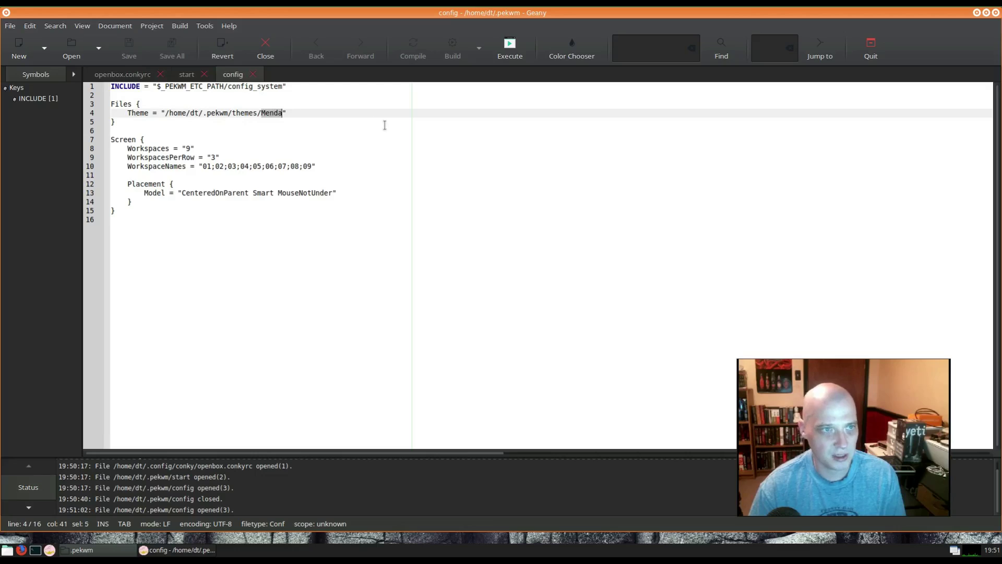
pyautogui.click(376, 111)
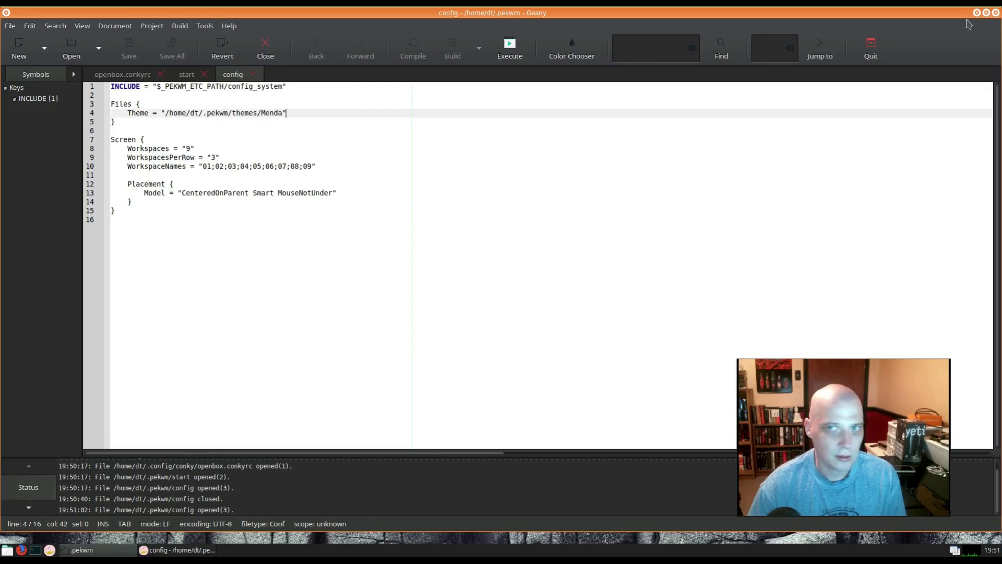
pyautogui.click(995, 13)
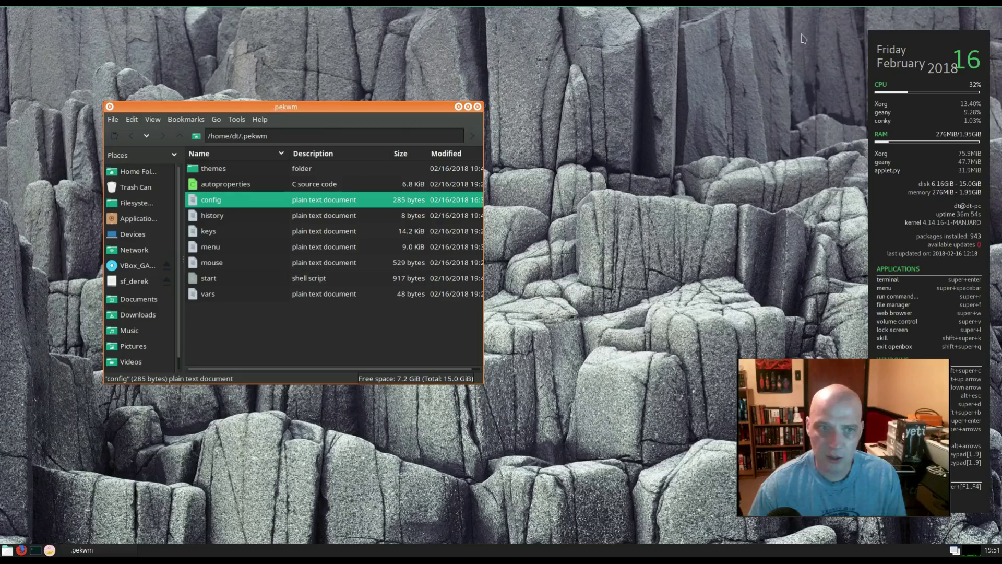
# - Restart PekWM through the desktop's application menu to apply the new theme
pyautogui.rightClick(525, 106)
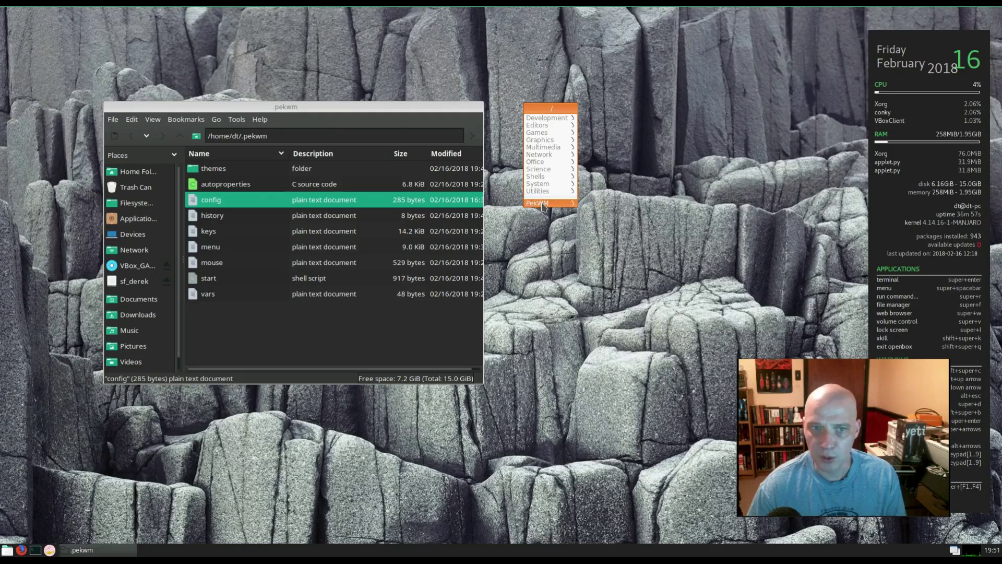
pyautogui.click(566, 206)
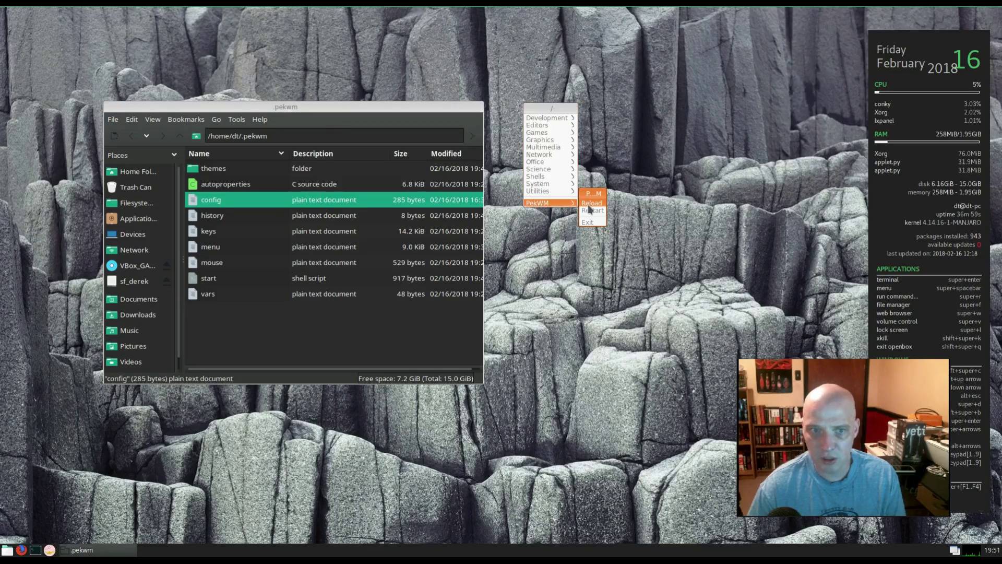
pyautogui.click(593, 210)
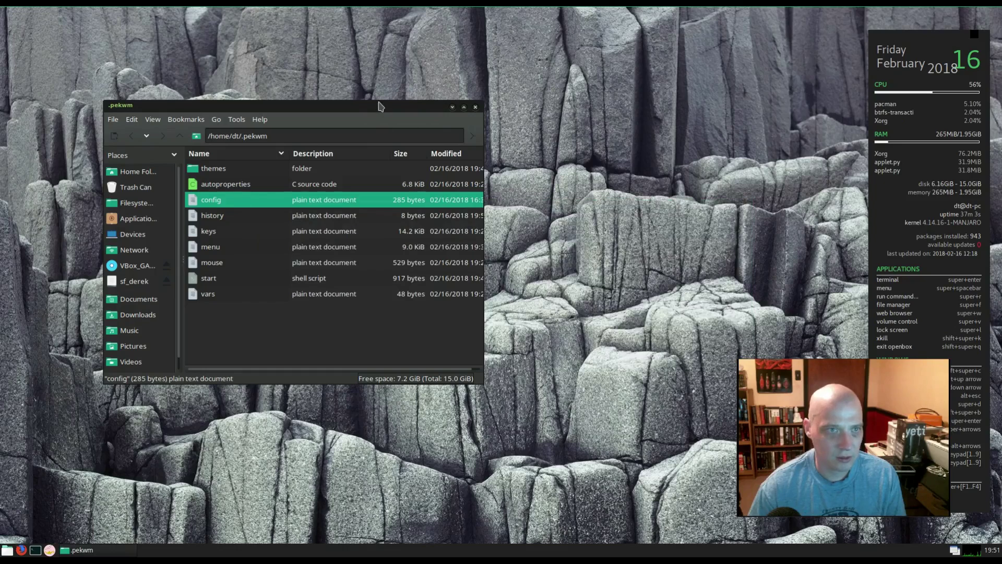
# - Inspect the Menda theme by moving the file manager window slightly, displaying the desktop's application menu, and dismissing it
pyautogui.moveTo(378, 105); pyautogui.dragTo(361, 93)
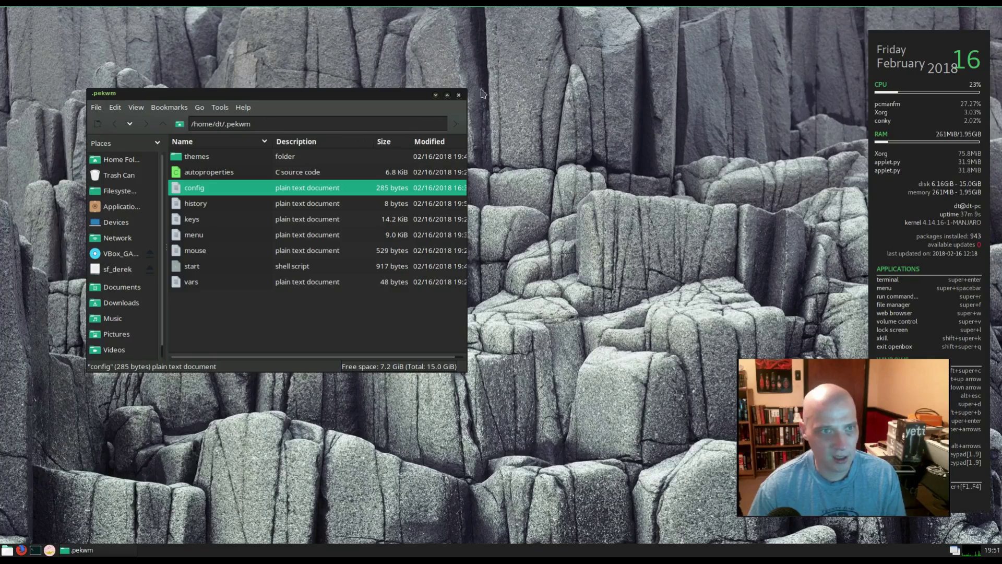
pyautogui.rightClick(538, 147)
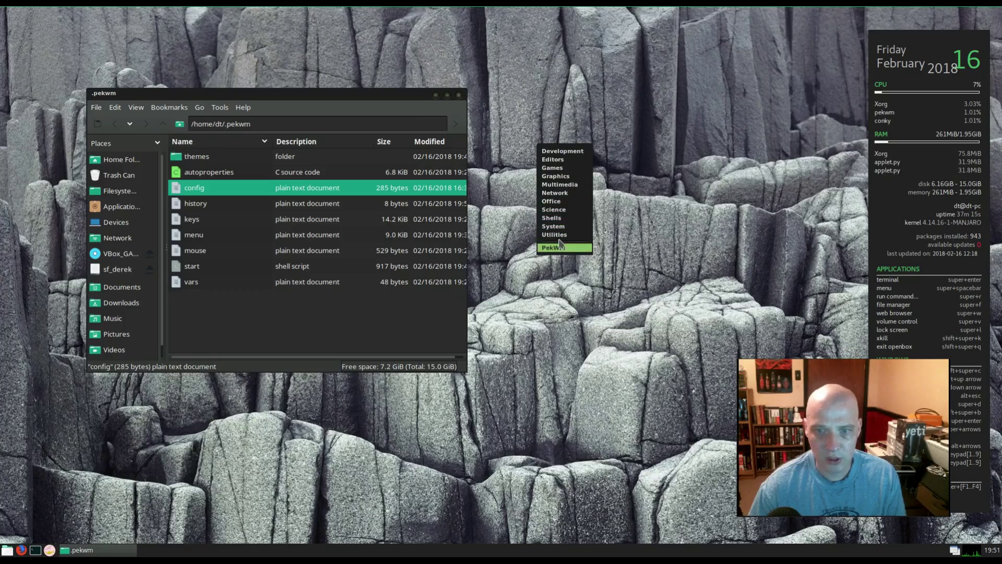
pyautogui.click(547, 104)
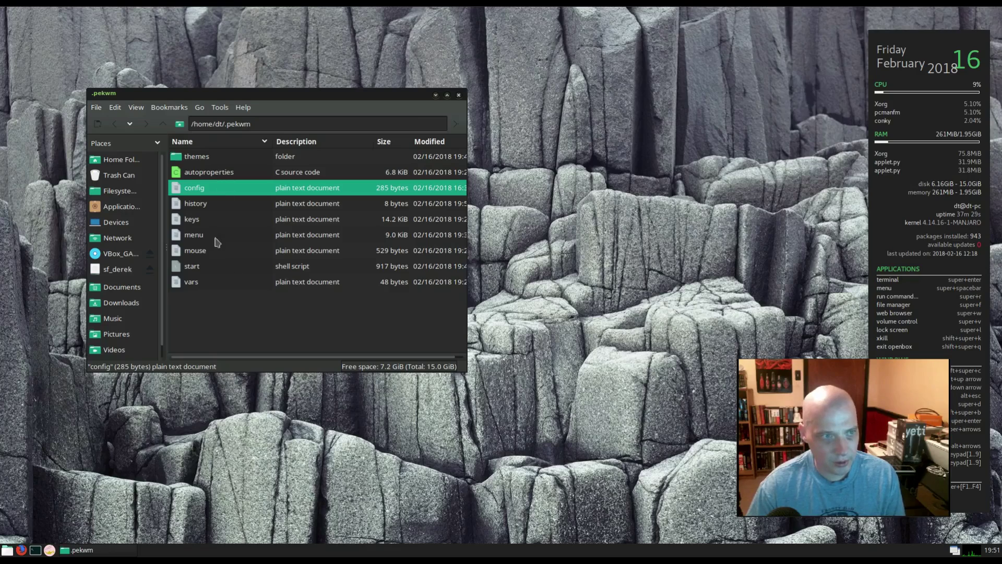
# - View the history file from .pekwm in Mousepad, check its entry, and close the editor
pyautogui.click(214, 204)
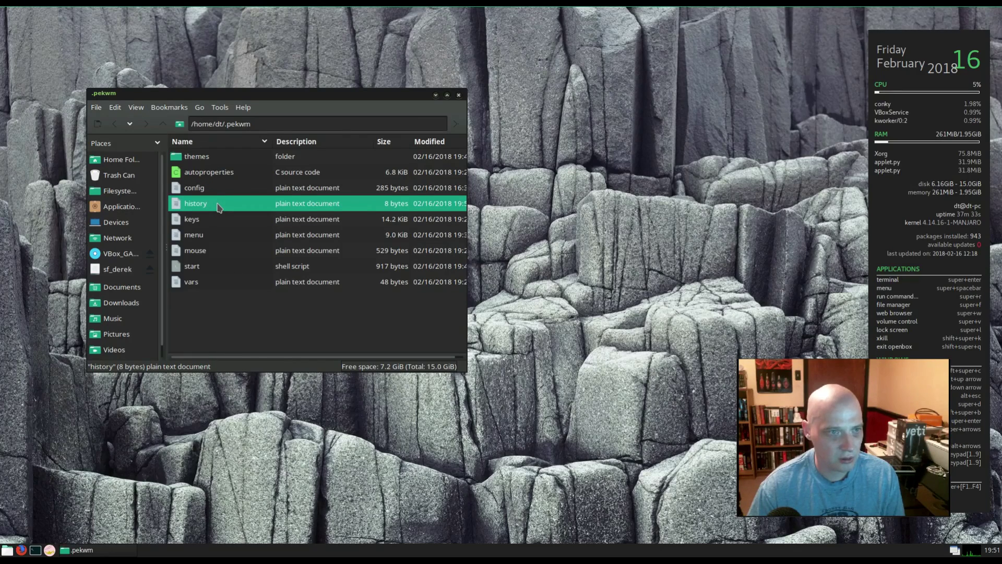
pyautogui.doubleClick(218, 206)
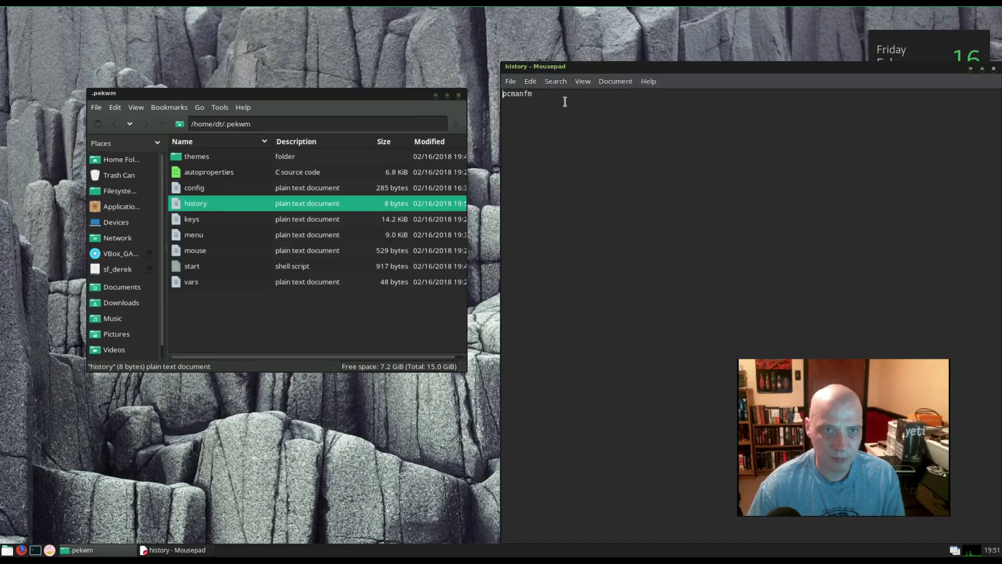
pyautogui.moveTo(553, 71); pyautogui.dragTo(445, 56)
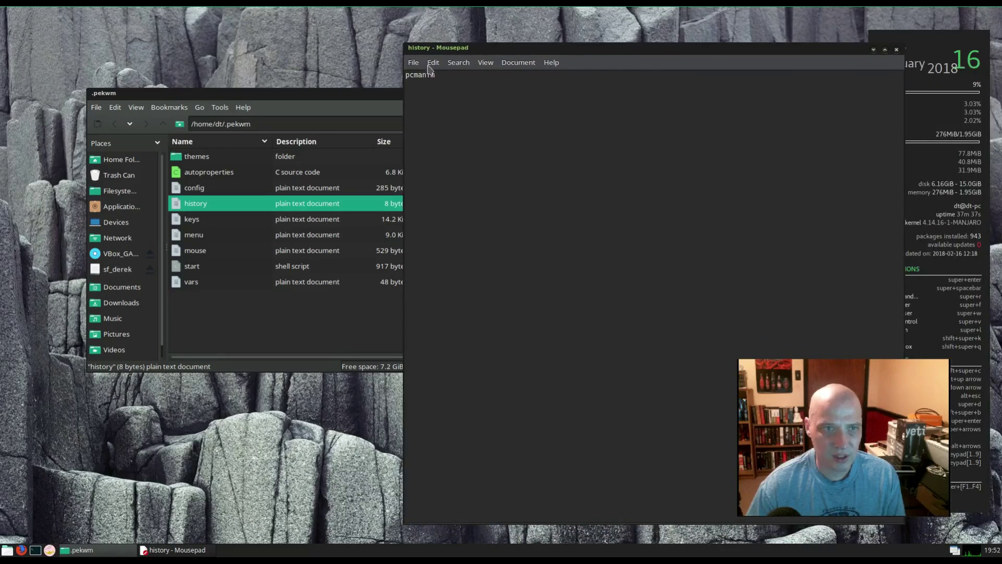
pyautogui.doubleClick(433, 74)
pyautogui.click(433, 75)
pyautogui.click(476, 87)
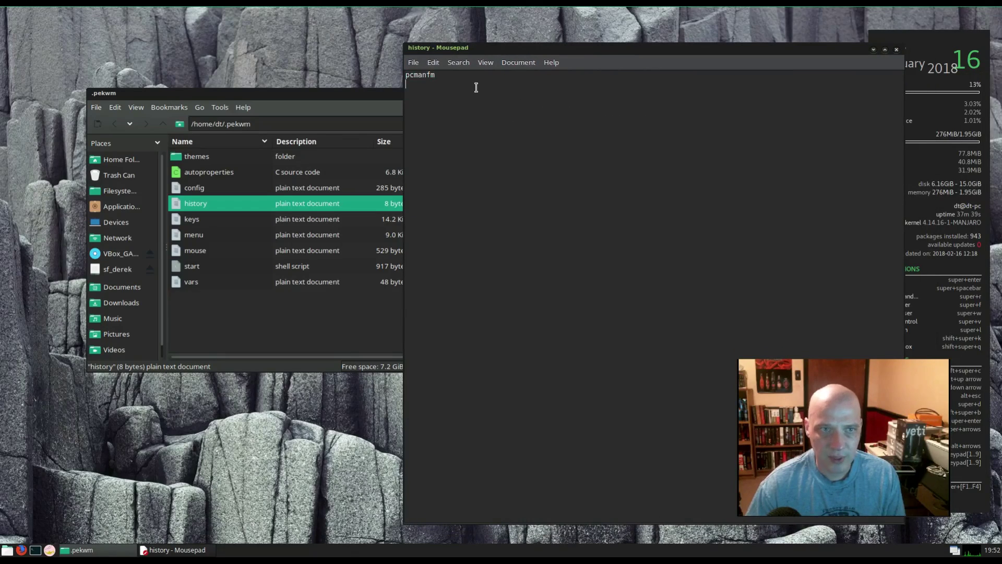
pyautogui.click(897, 50)
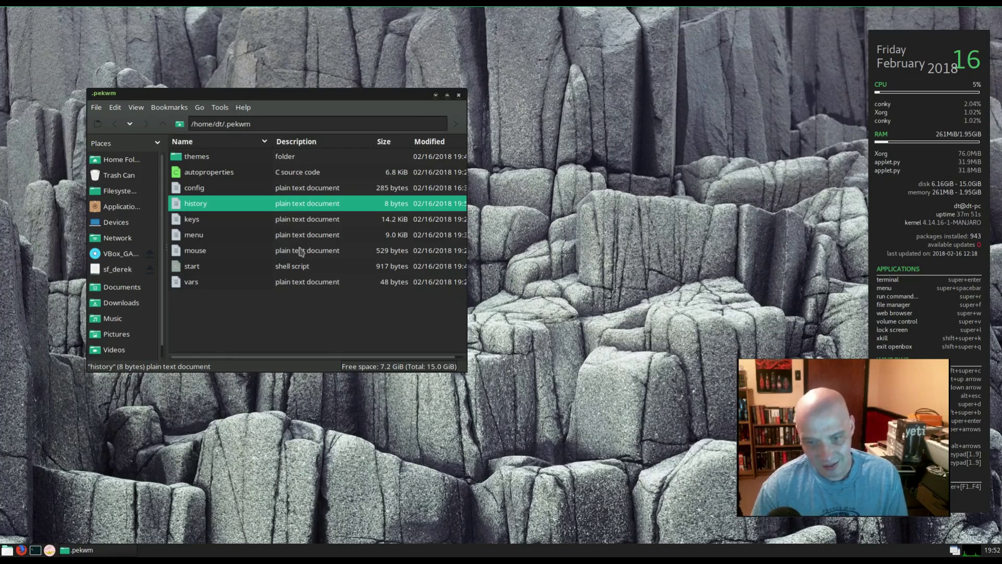
# - Look at the keys file from .pekwm in Mousepad, close it, and view the file in a maximized Geany window
pyautogui.click(200, 222)
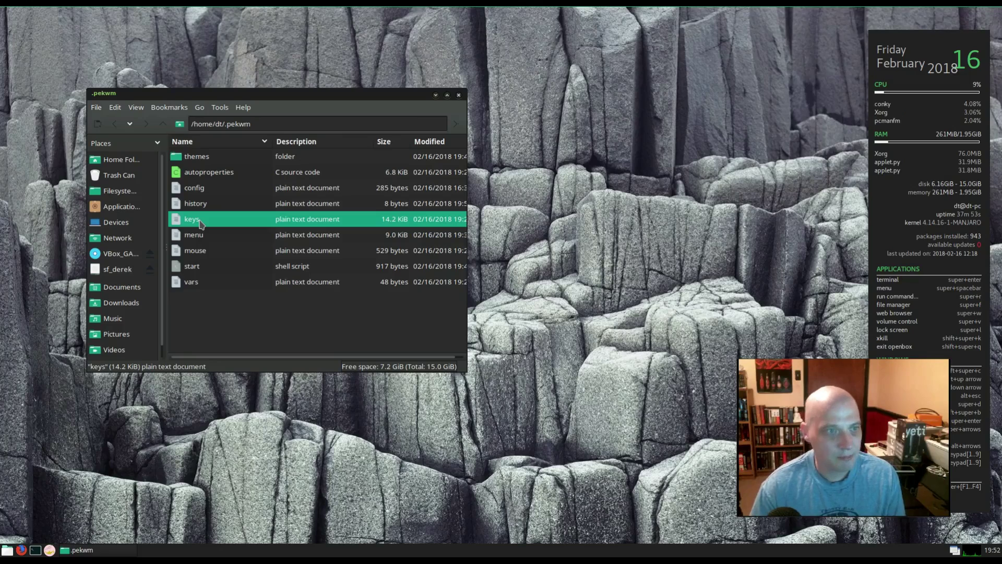
pyautogui.doubleClick(200, 222)
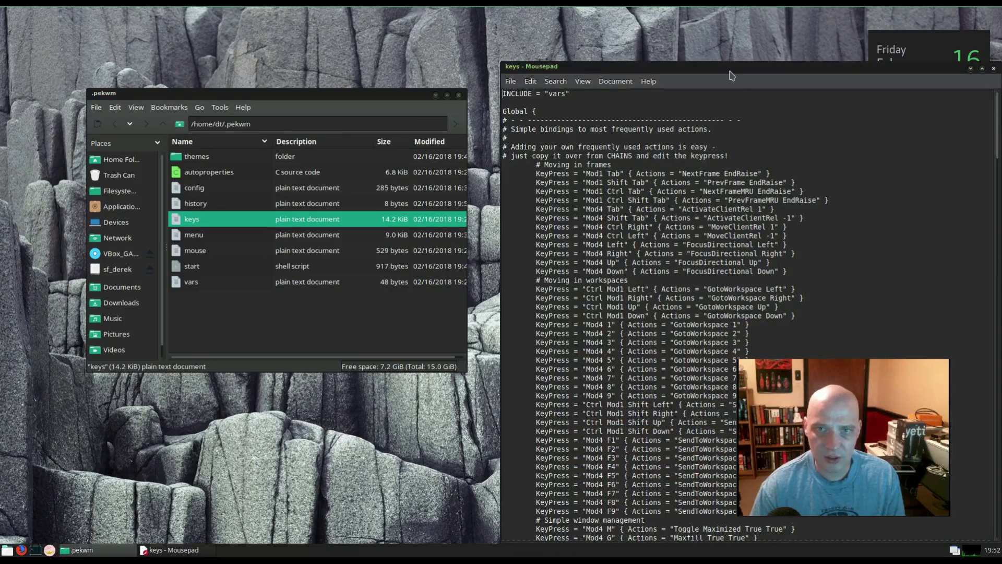
pyautogui.click(994, 68)
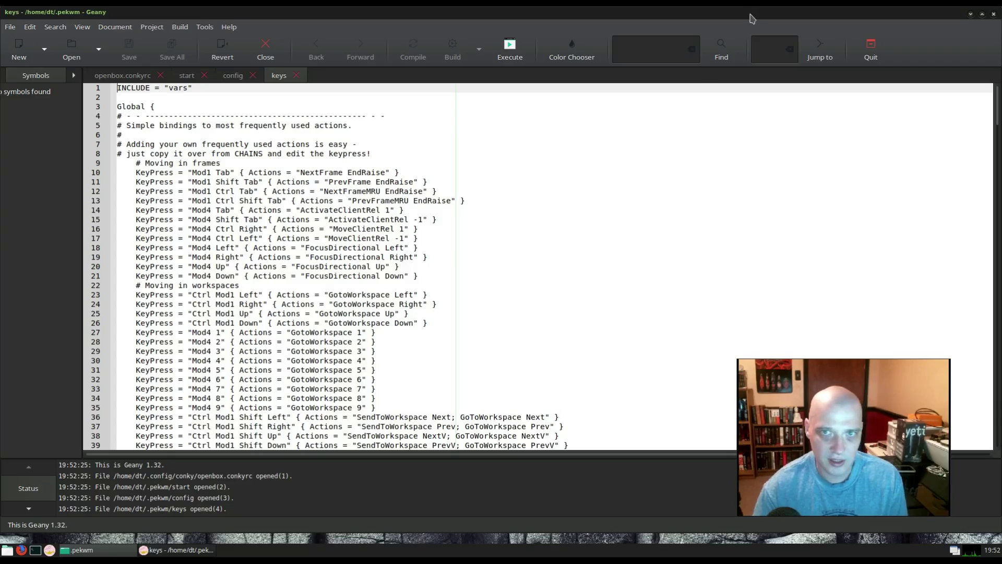
pyautogui.doubleClick(766, 11)
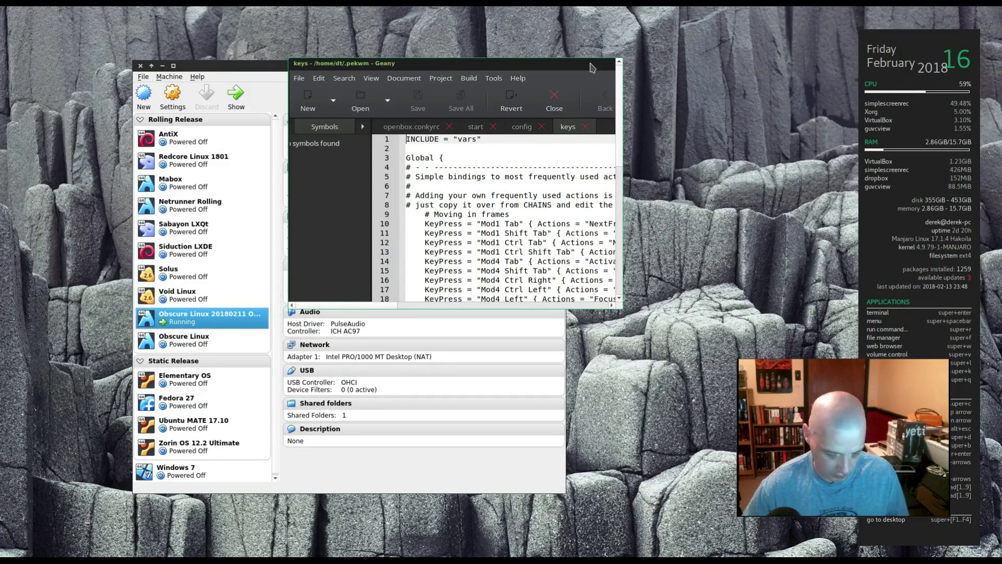
pyautogui.doubleClick(592, 65)
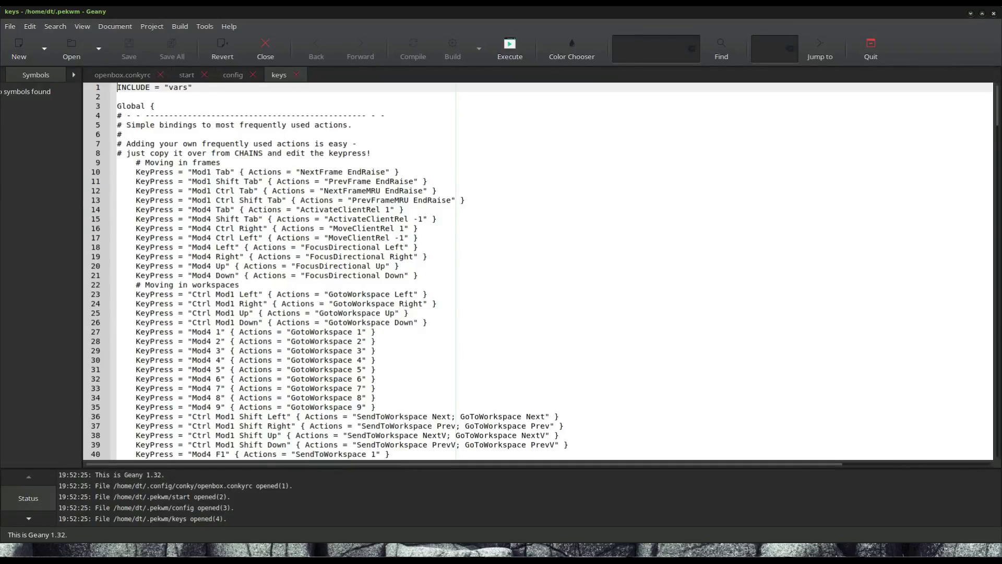
pyautogui.click(579, 433)
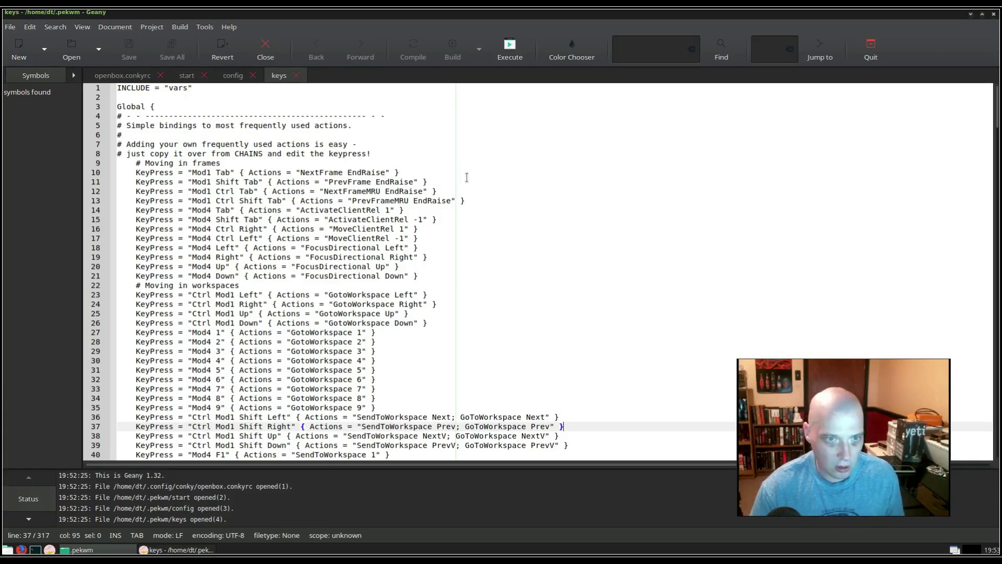
# - Test the NextFrame key binding by cycling forward repeatedly through the open windows
pyautogui.hotkey('alt', 'Tab')
pyautogui.hotkey('alt', 'Tab')
pyautogui.hotkey('alt', 'Tab')
pyautogui.hotkey('alt', 'Tab')
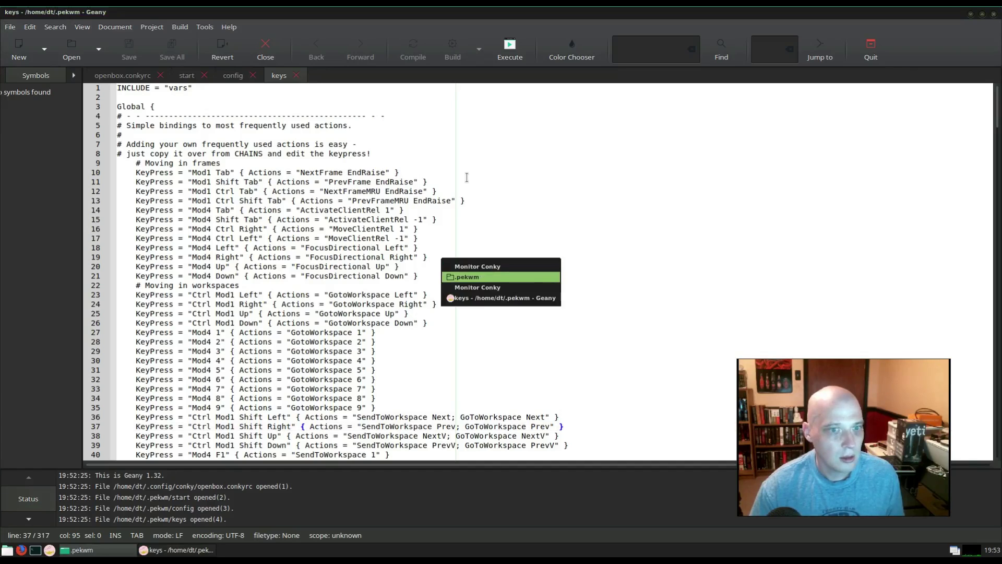
pyautogui.hotkey('alt', 'Tab')
pyautogui.hotkey('alt', 'Tab')
pyautogui.hotkey('alt', 'Tab')
pyautogui.hotkey('alt', 'Tab')
pyautogui.hotkey('alt', 'Tab')
pyautogui.hotkey('alt', 'Tab')
pyautogui.hotkey('alt', 'Tab')
pyautogui.hotkey('alt', 'Tab')
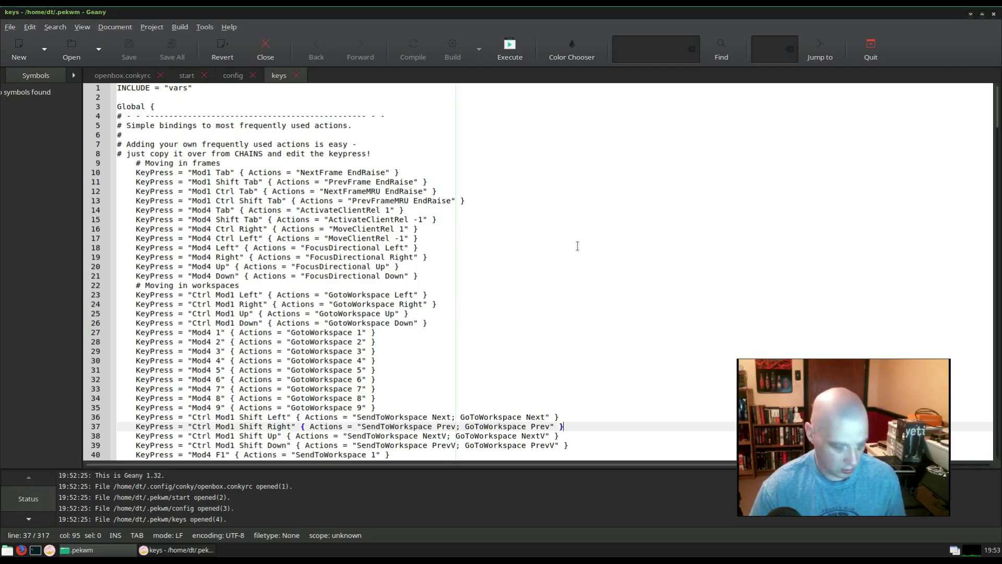
# - Test the PrevFrame key binding by cycling backward through the open windows, and dismiss the window switcher
pyautogui.hotkey('alt', 'Tab')
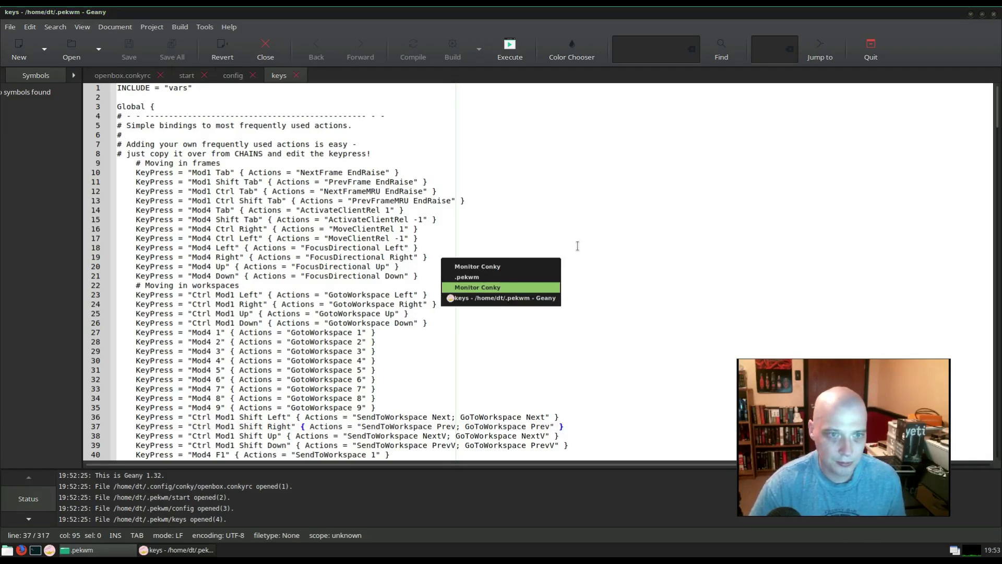
pyautogui.hotkey('alt', 'shift', 'Tab')
pyautogui.hotkey('alt', 'shift', 'Tab')
pyautogui.hotkey('alt', 'shift', 'Tab')
pyautogui.hotkey('alt', 'shift', 'Tab')
pyautogui.hotkey('alt', 'shift', 'Tab')
pyautogui.hotkey('alt', 'shift', 'Tab')
pyautogui.hotkey('alt', 'shift', 'Tab')
pyautogui.hotkey('alt', 'shift', 'Tab')
pyautogui.hotkey('alt', 'shift', 'Tab')
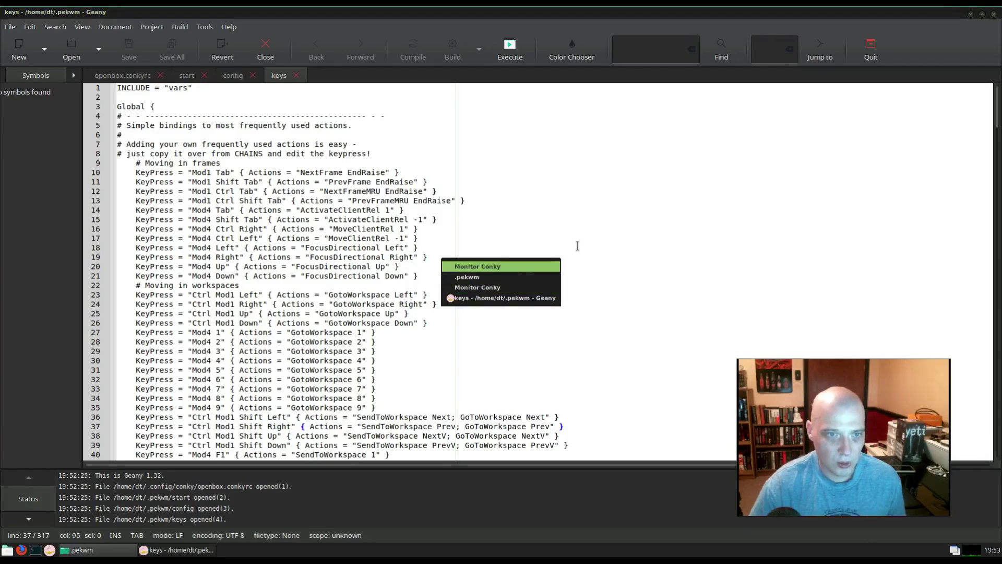
pyautogui.press('Escape')
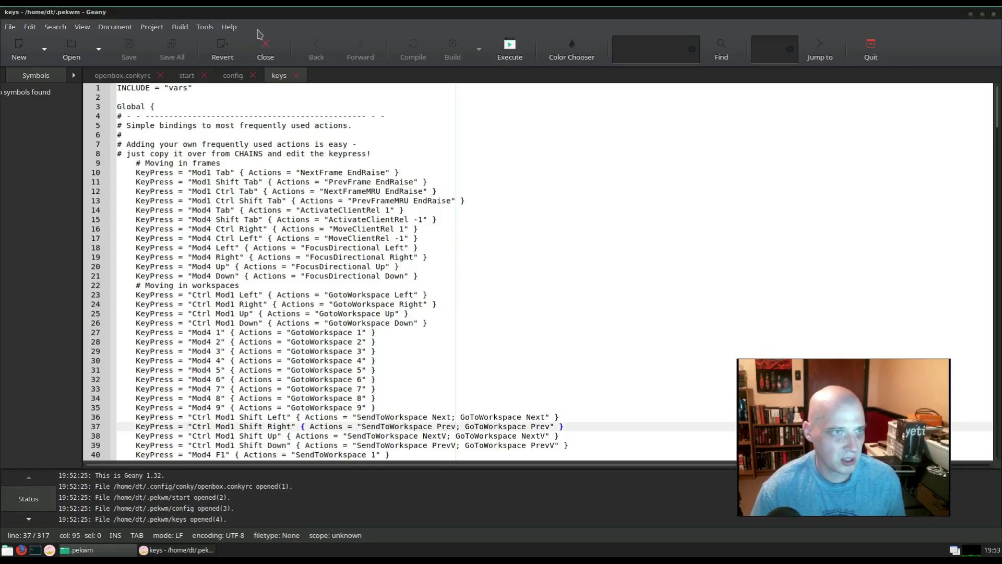
# - Look further through the key bindings, and minimize both the Geany and file manager windows
pyautogui.scroll(-5, 268, 238)
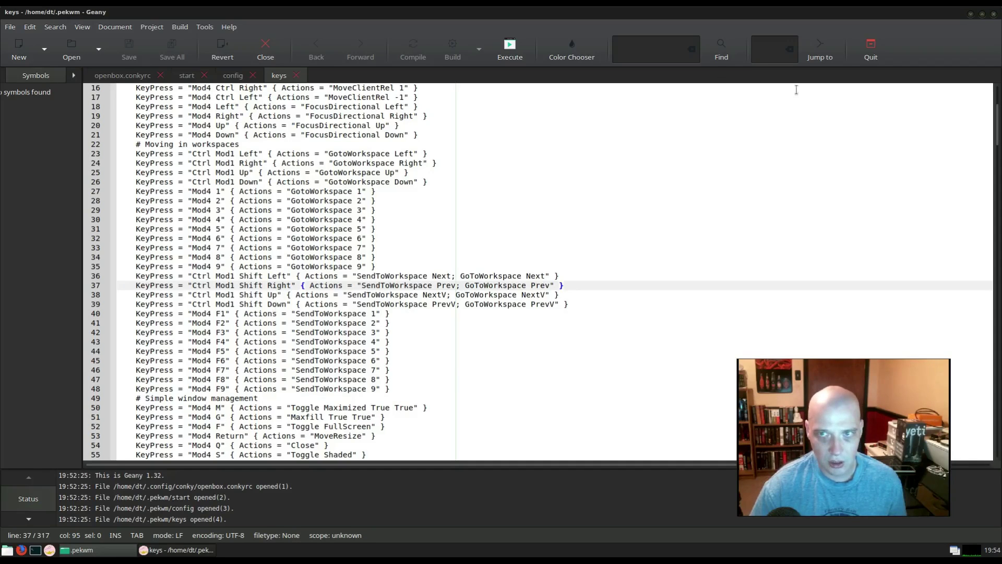
pyautogui.click(971, 15)
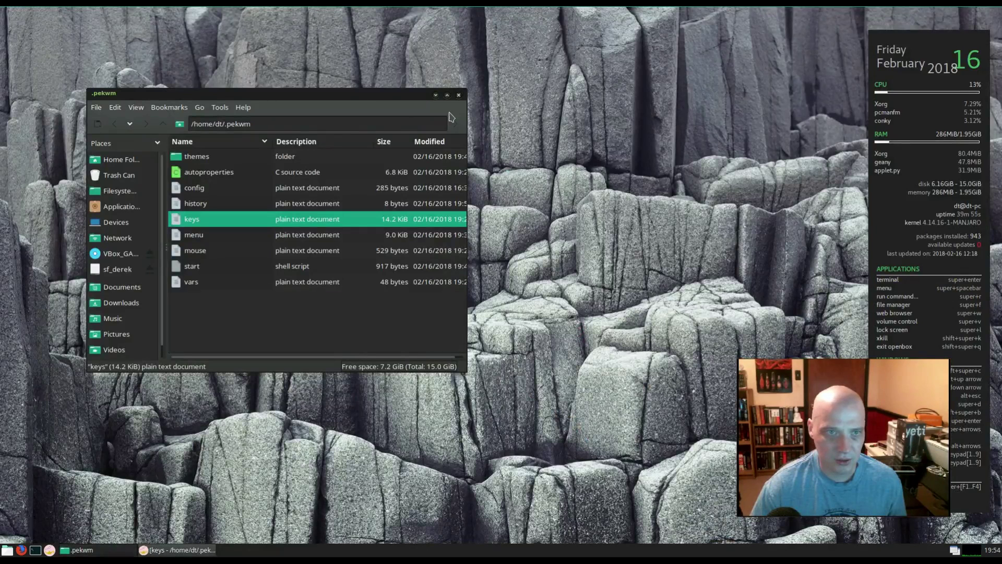
pyautogui.click(436, 96)
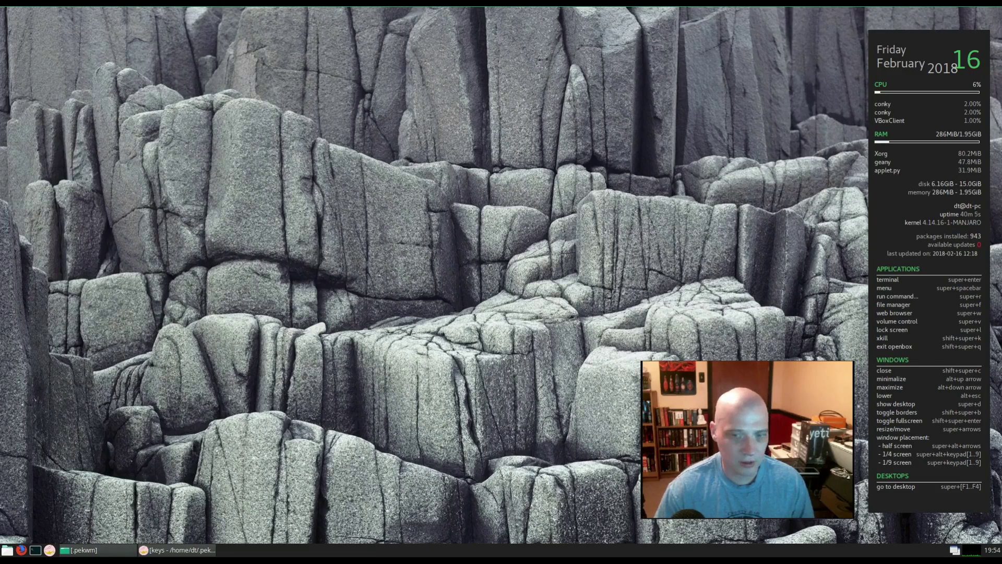
# - Restore the Geany window and look through the workspace, window management, menu and chain key bindings in the keys file
pyautogui.press('super+d')
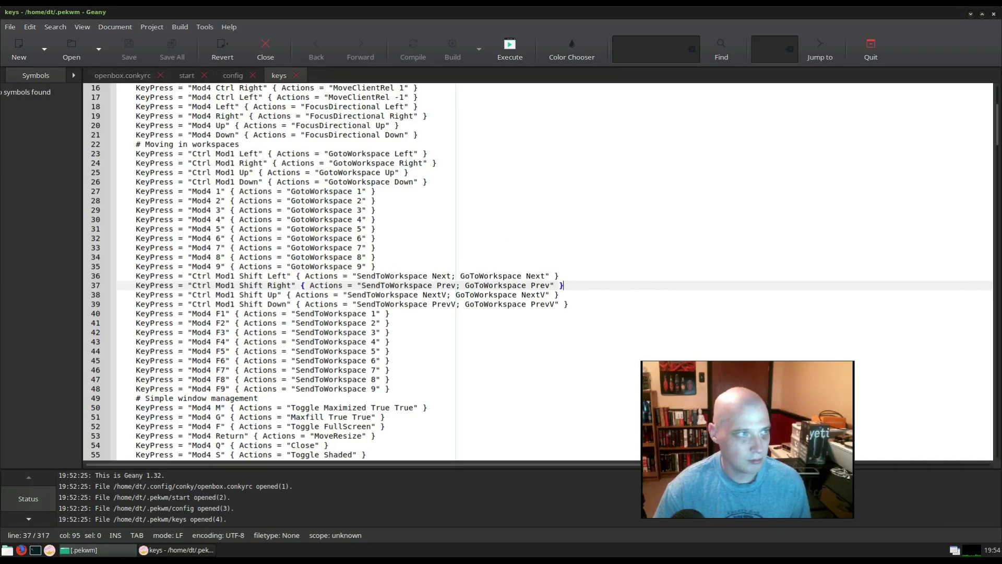
pyautogui.press('Up')
pyautogui.press('Up')
pyautogui.press('Up')
pyautogui.press('Up')
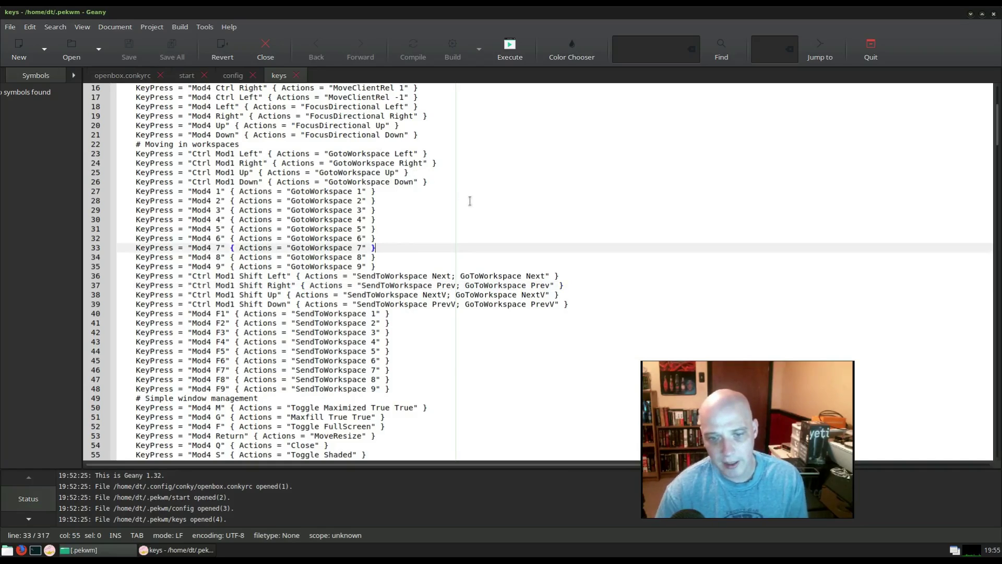
pyautogui.scroll(-8, 252, 273)
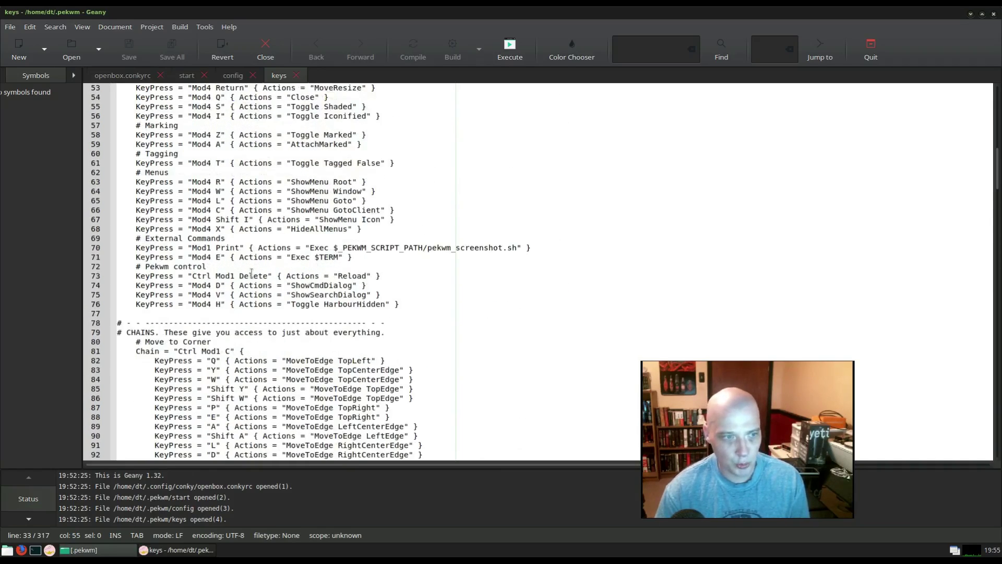
pyautogui.scroll(5, 251, 273)
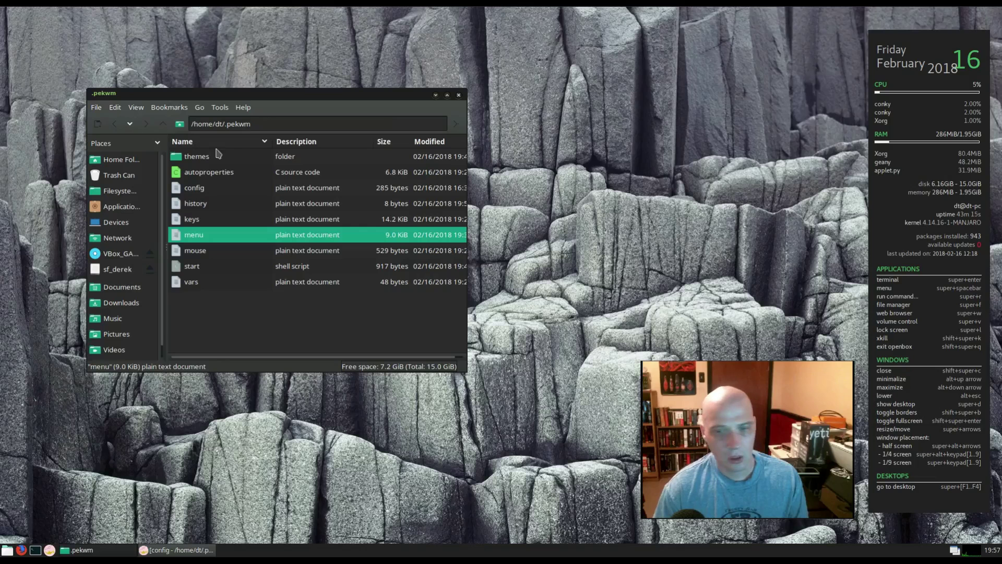
# - Open the menu file from the .pekwm folder in Geany, and dismiss any stray panel menu
pyautogui.rightClick(207, 239)
pyautogui.click(241, 277)
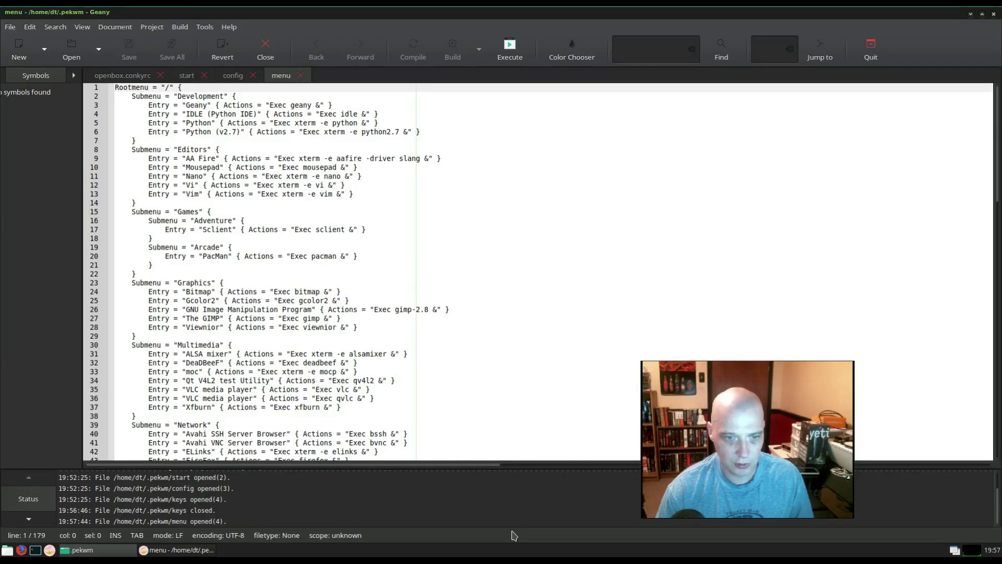
pyautogui.rightClick(505, 549)
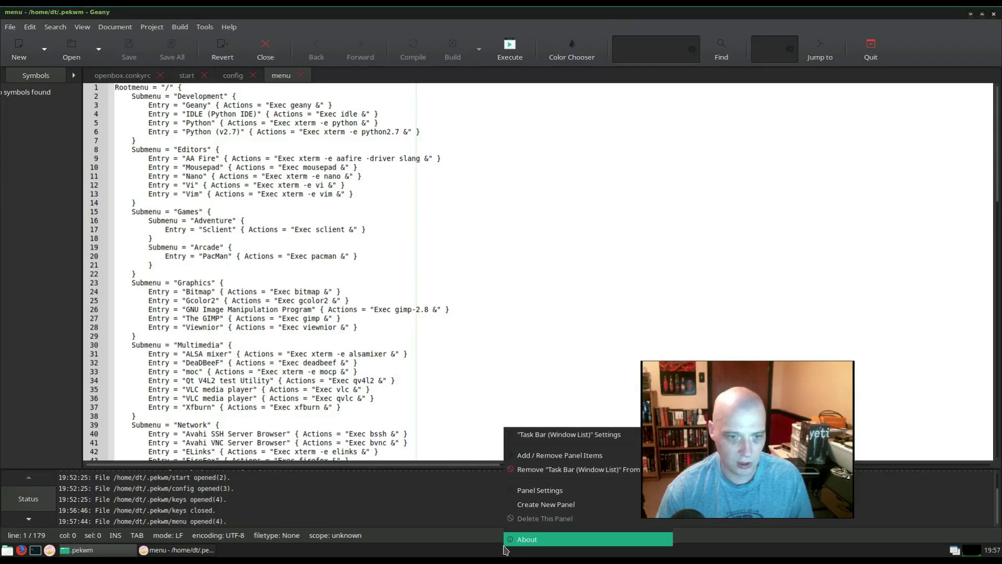
pyautogui.click(386, 546)
pyautogui.rightClick(350, 549)
pyautogui.click(299, 548)
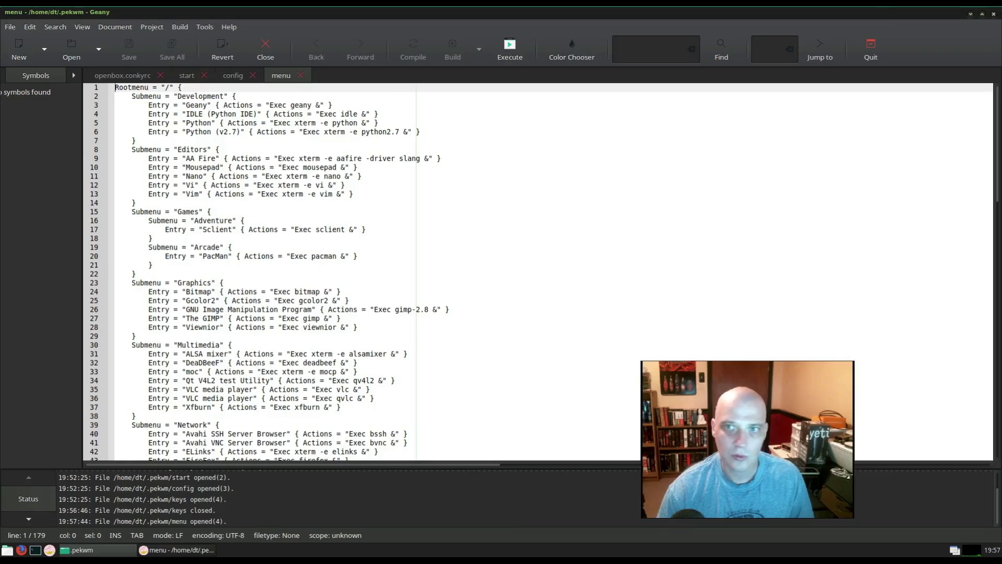
# - Minimize Geany to view the Pekwm root menu on the desktop, dismiss the menu, and restore the Geany window
pyautogui.click(972, 14)
pyautogui.rightClick(567, 233)
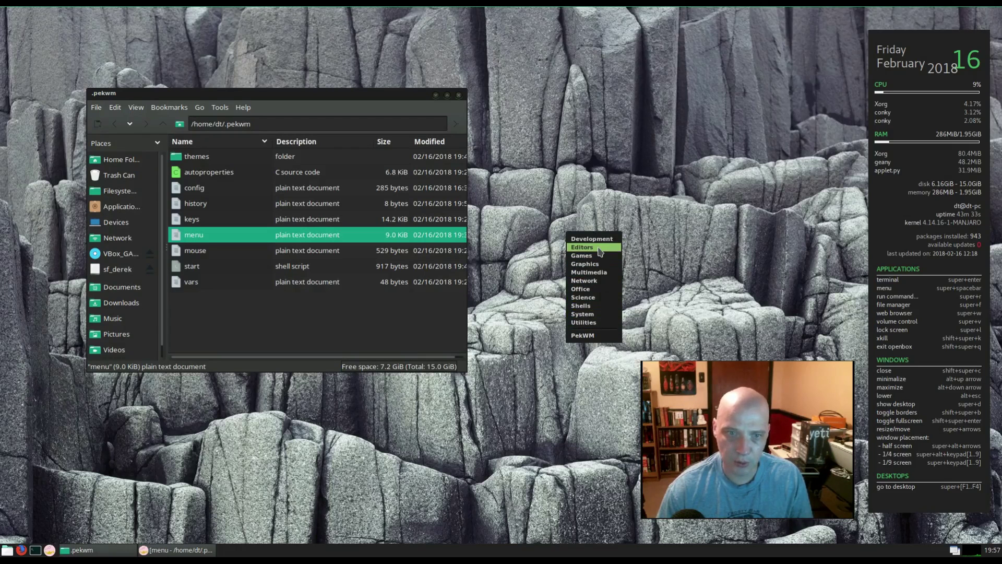
pyautogui.press('Escape')
pyautogui.click(177, 550)
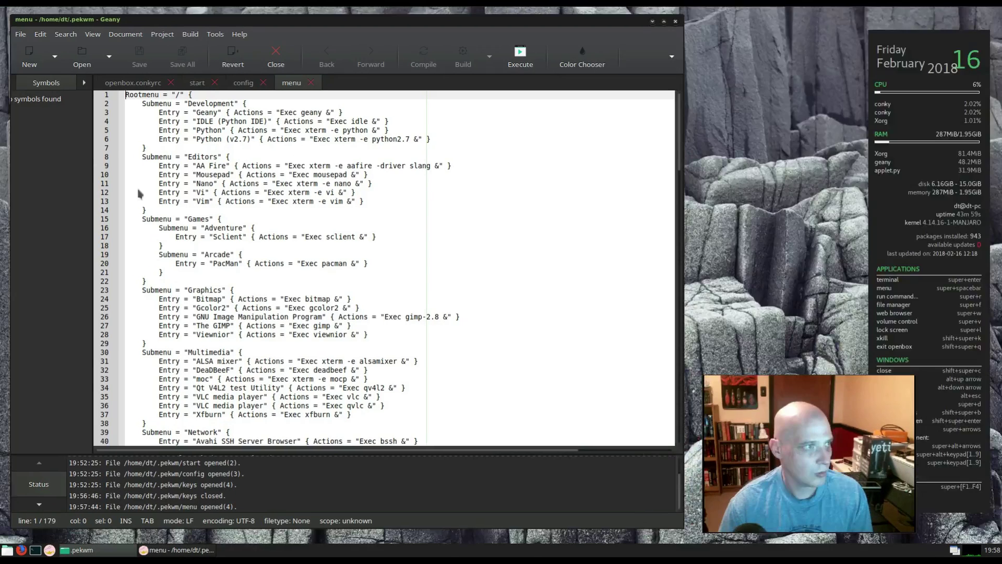
pyautogui.hotkey('alt', 'Up')
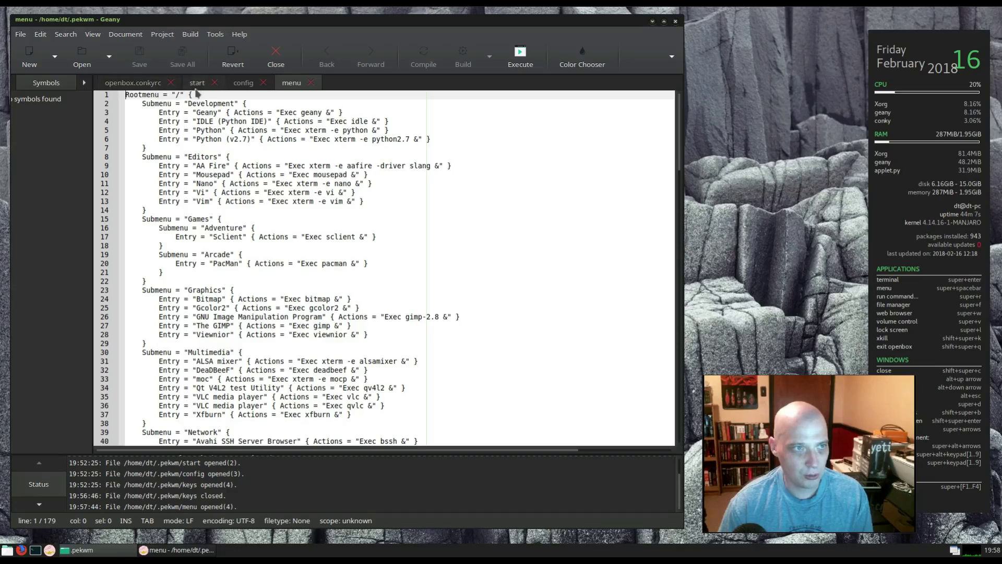
# - Show the root menu beside Geany and compare its Development, Editors and Games submenus with the entries in the menu file
pyautogui.rightClick(738, 140)
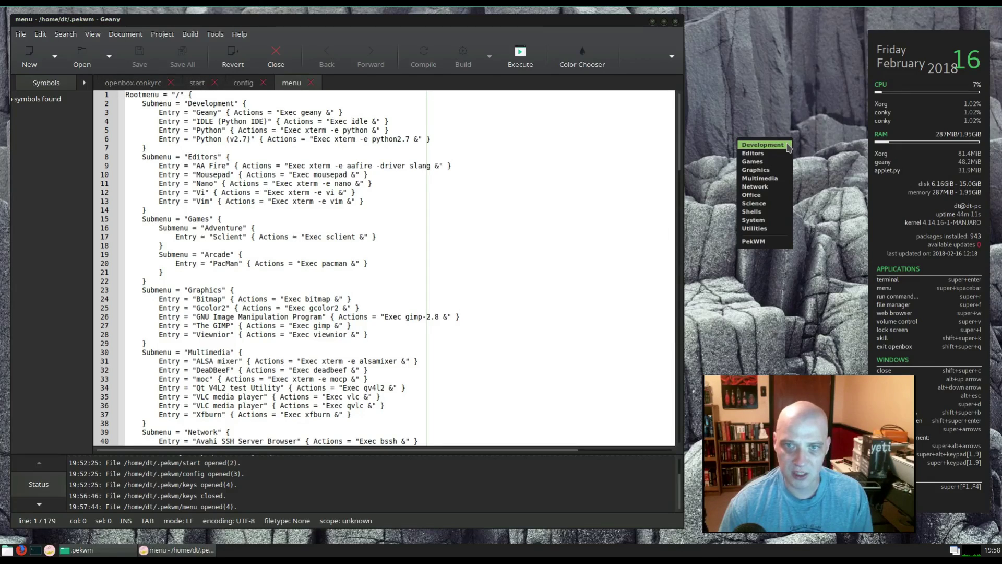
pyautogui.moveTo(789, 148)
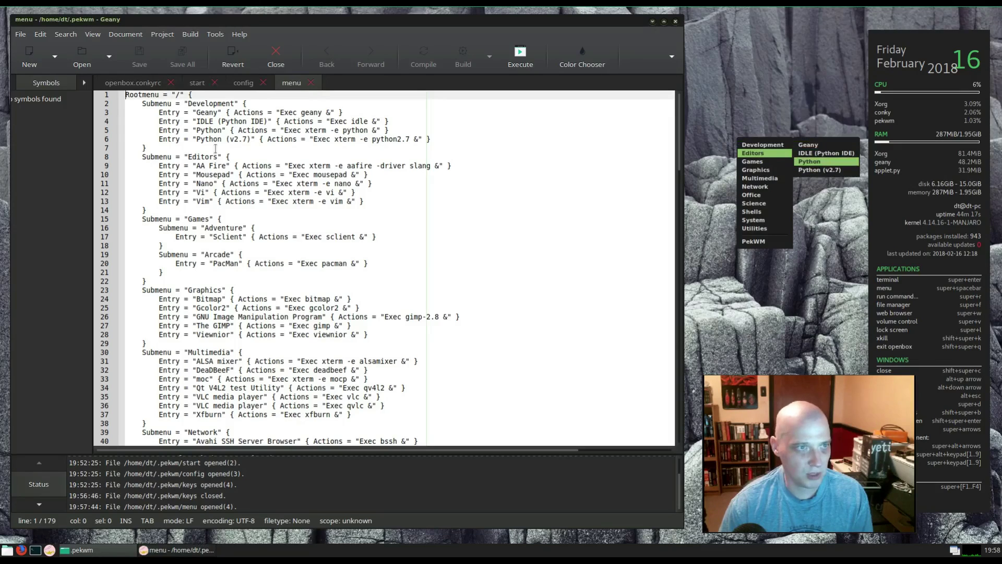
pyautogui.click(230, 113)
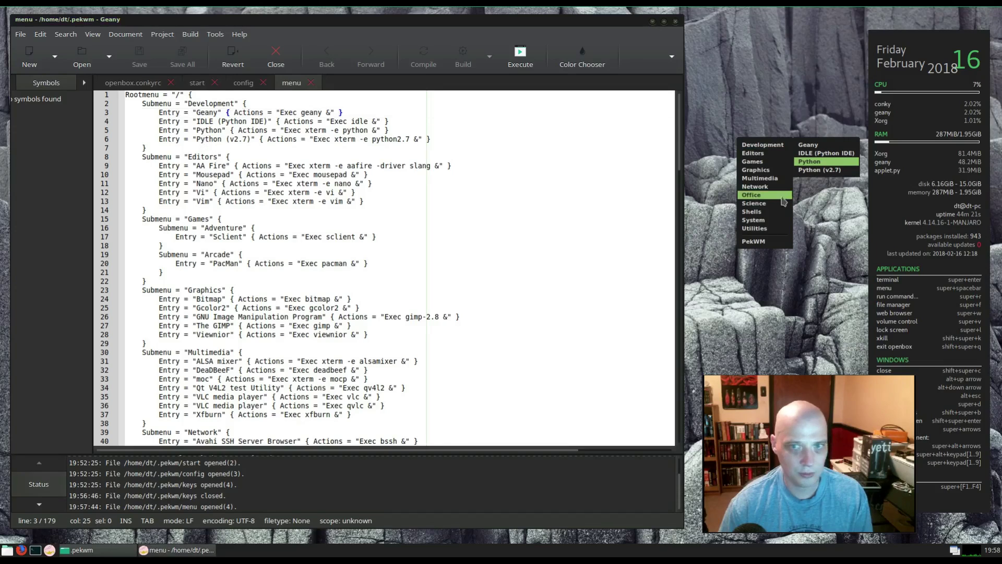
pyautogui.click(251, 192)
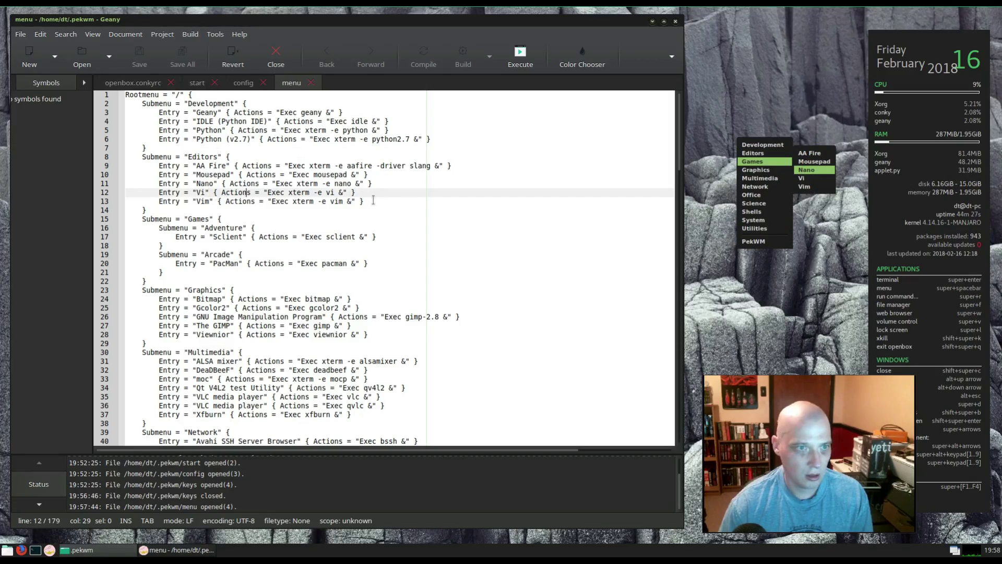
pyautogui.moveTo(365, 201); pyautogui.dragTo(108, 163)
pyautogui.click(334, 229)
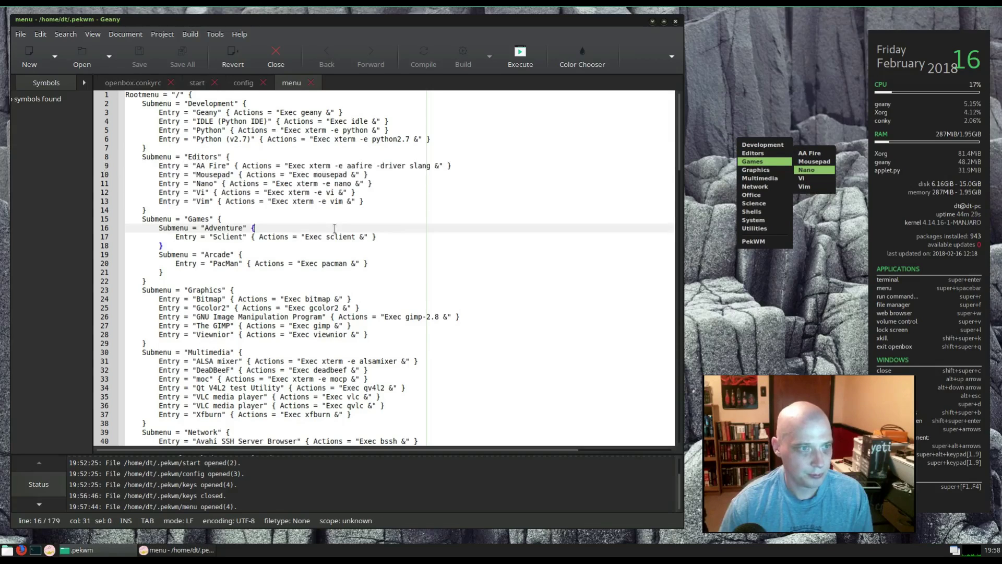
# - Look through the remaining submenu entries in the menu file and browse the Development, Multimedia and Network submenus of the root menu
pyautogui.scroll(-7, 316, 277)
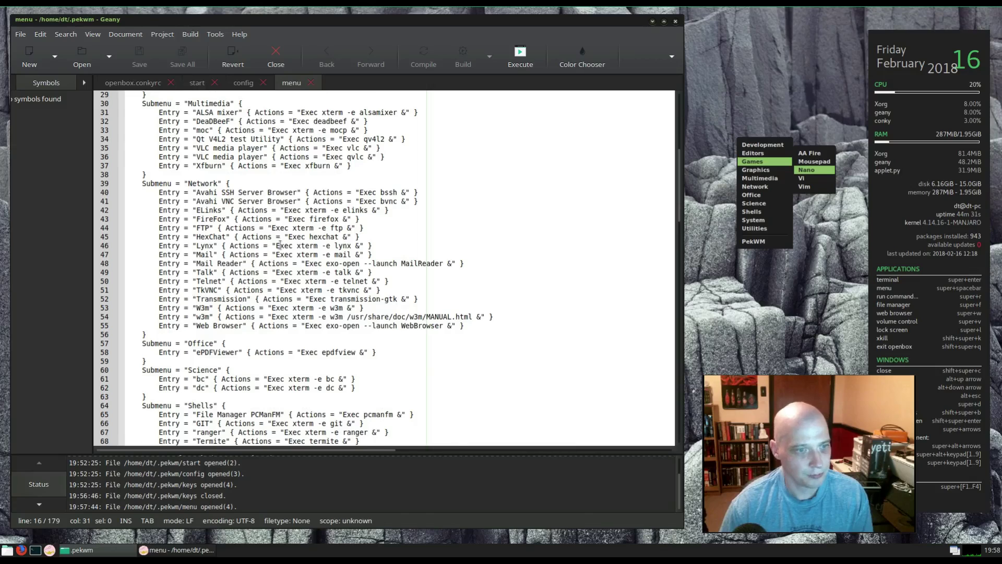
pyautogui.scroll(-20, 281, 244)
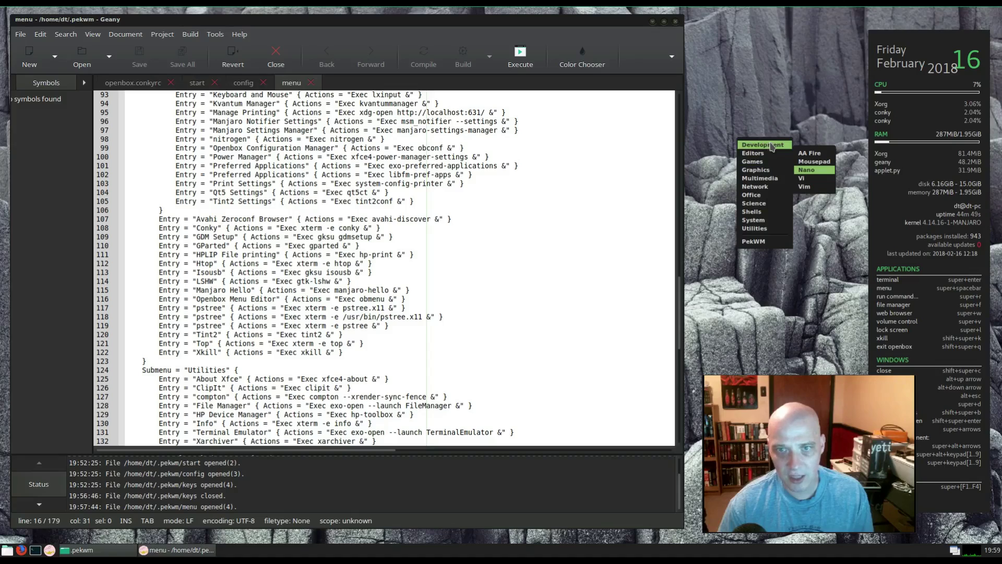
pyautogui.moveTo(772, 148)
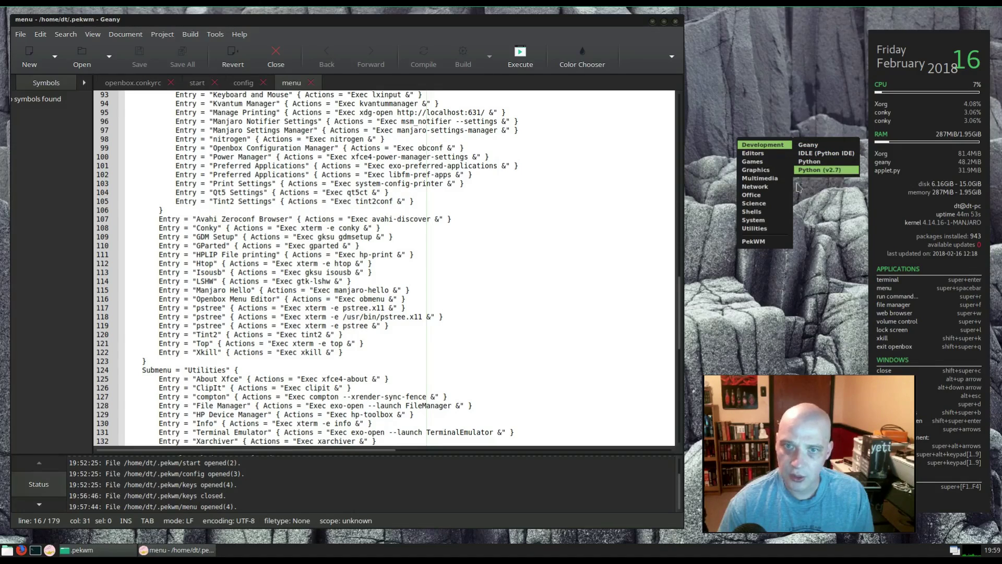
pyautogui.moveTo(782, 175)
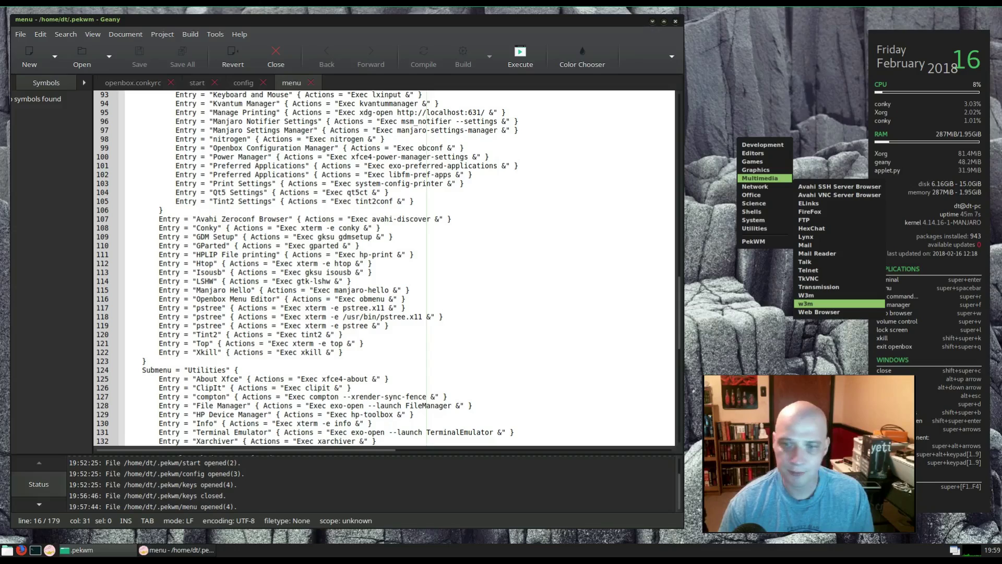
# - Switch to Firefox and examine the Puppy Linux forum topic on the pekpipes scripts, including its screenshot and download attachments
pyautogui.press('super+F2')
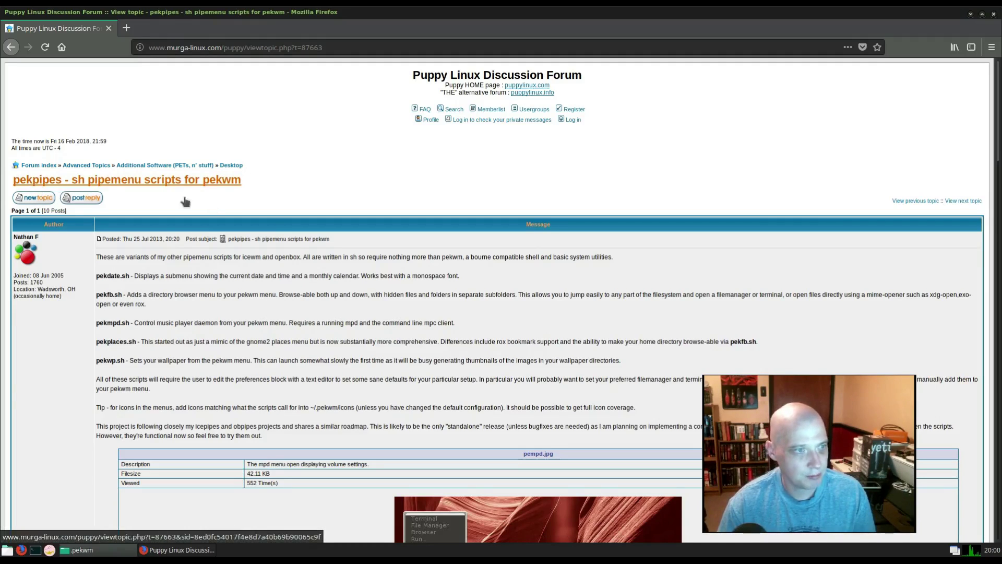
pyautogui.scroll(-5, 186, 202)
pyautogui.scroll(-5, 420, 230)
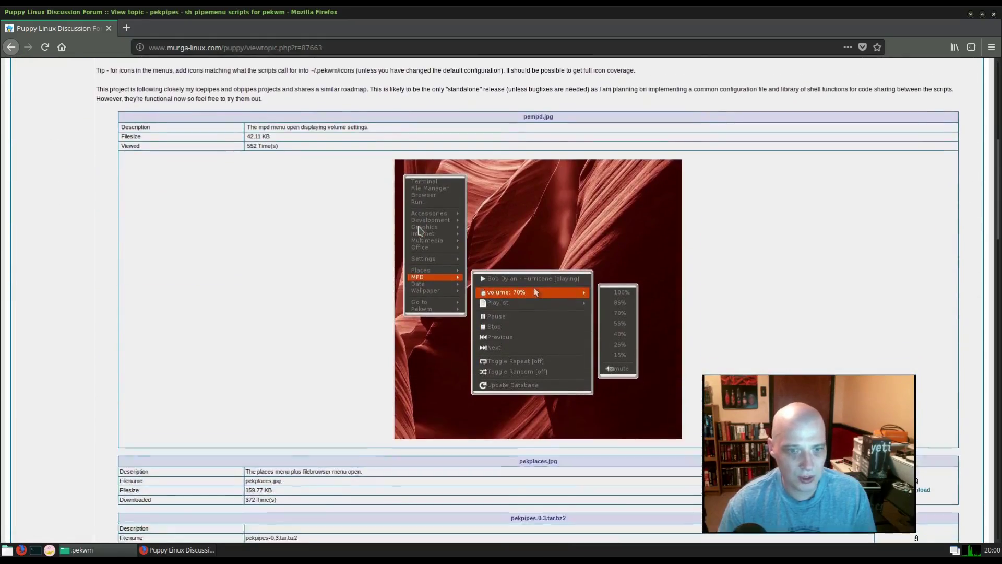
pyautogui.scroll(-2, 462, 359)
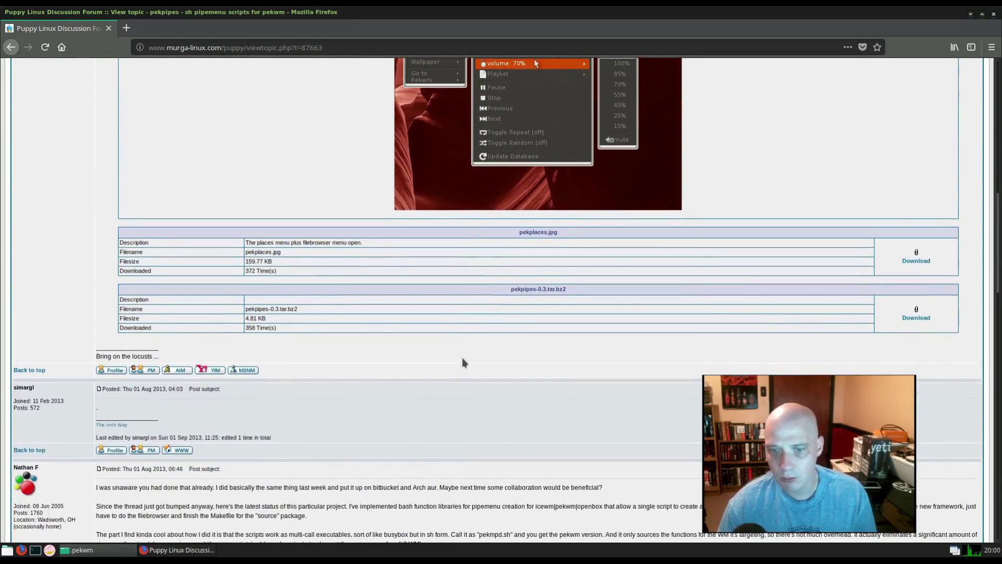
pyautogui.scroll(2, 455, 295)
pyautogui.scroll(3, 455, 296)
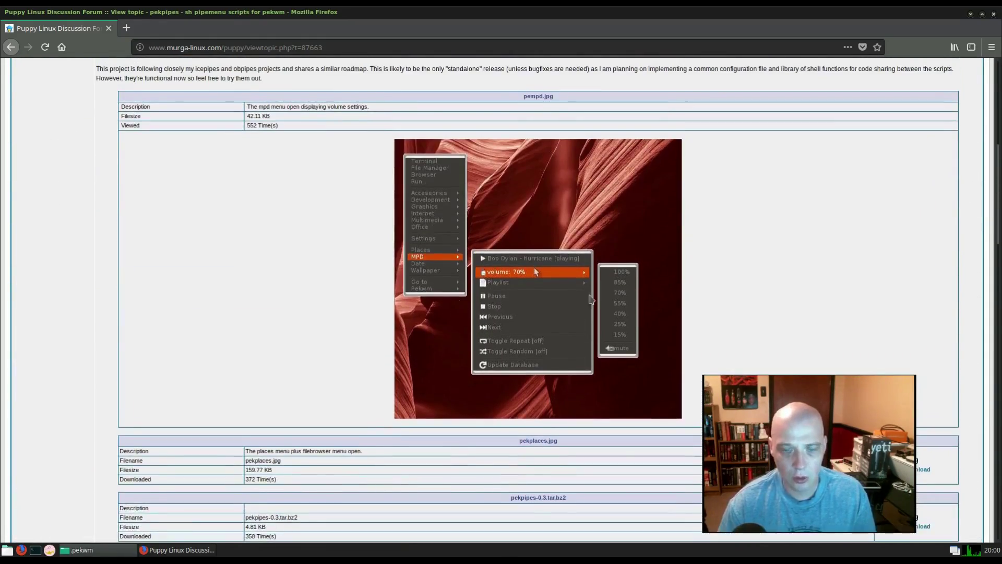
pyautogui.scroll(-1, 499, 458)
pyautogui.scroll(-6, 500, 457)
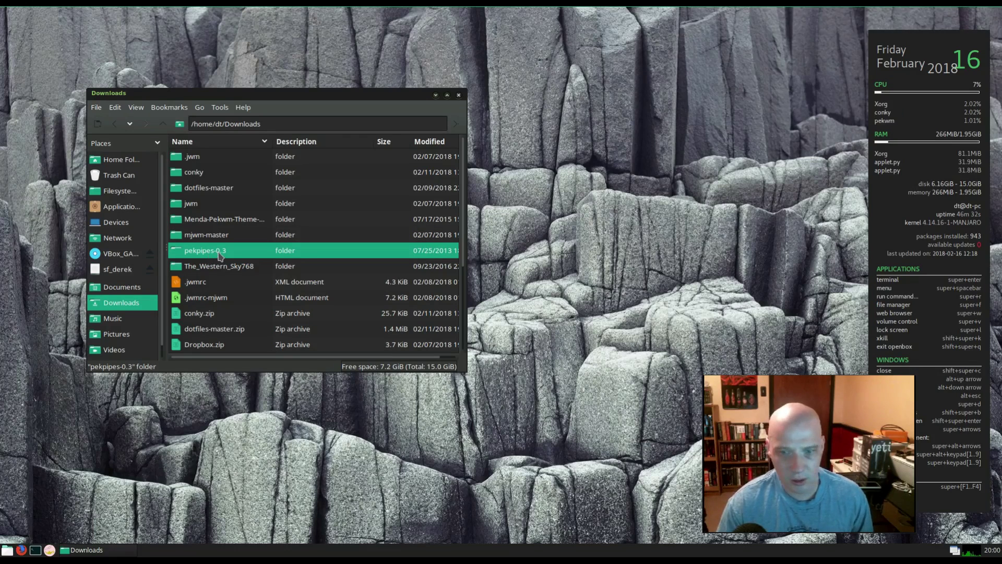
# - Copy the pekpipes-0.3 folder from Downloads into the .pekwm folder and rename the copy as pekpipes
pyautogui.click(115, 124)
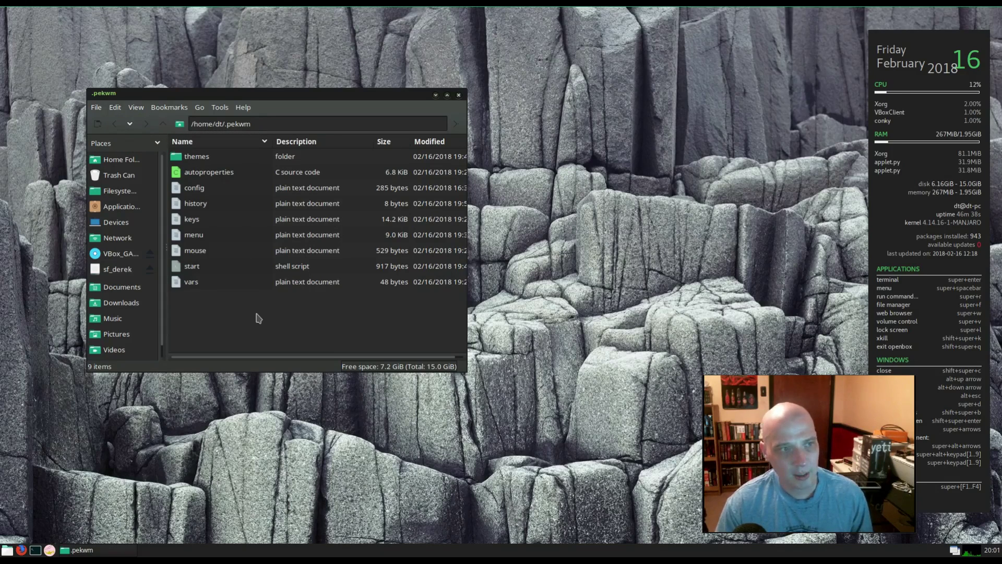
pyautogui.hotkey('ctrl', 'v')
pyautogui.rightClick(217, 156)
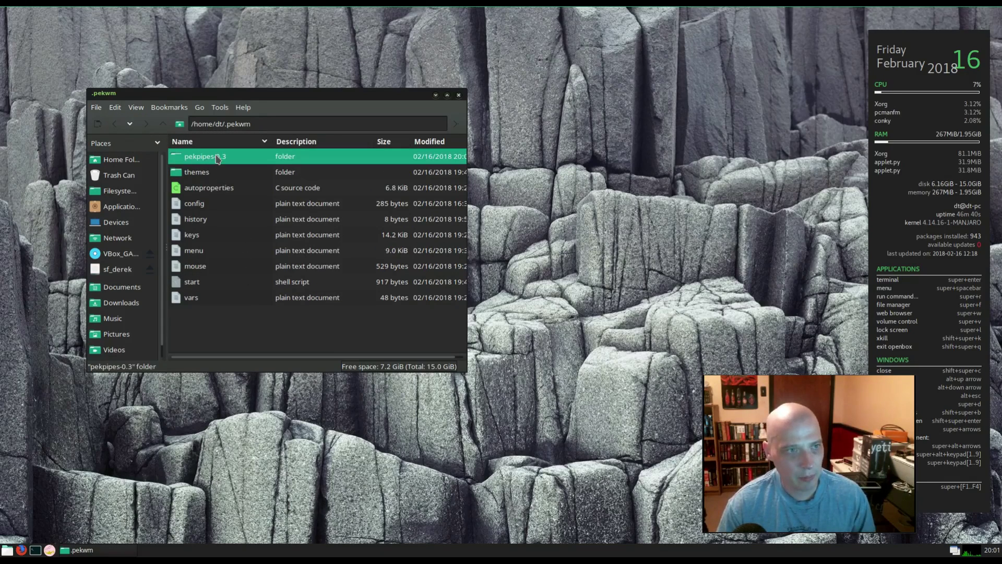
pyautogui.click(266, 421)
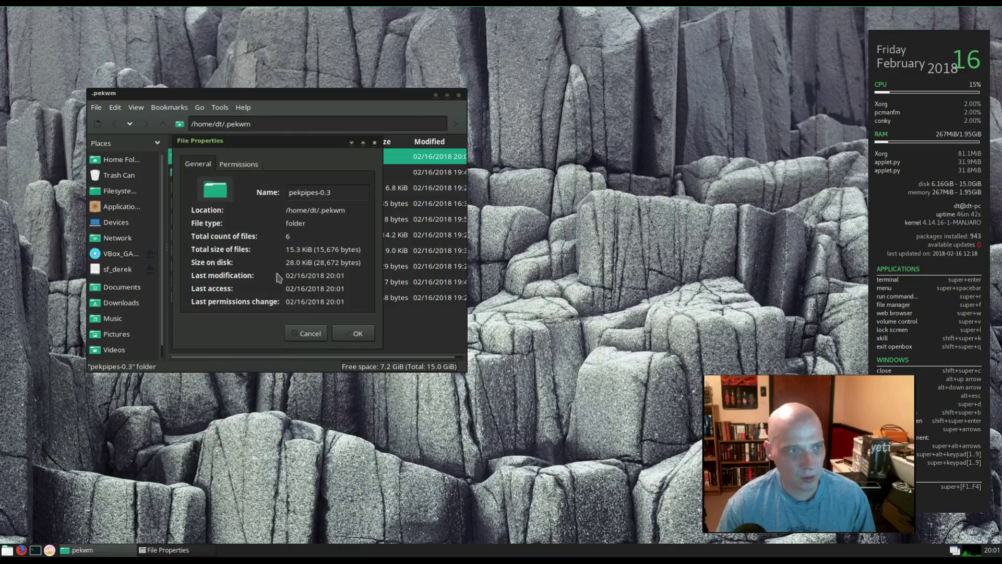
pyautogui.click(336, 192)
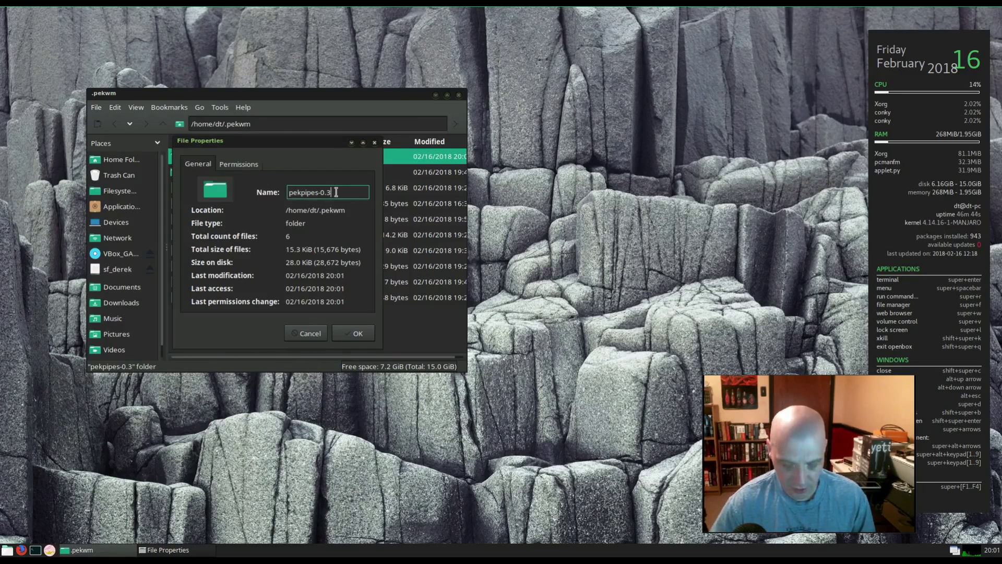
pyautogui.press('BackSpace')
pyautogui.press('BackSpace')
pyautogui.press('BackSpace')
pyautogui.press('BackSpace')
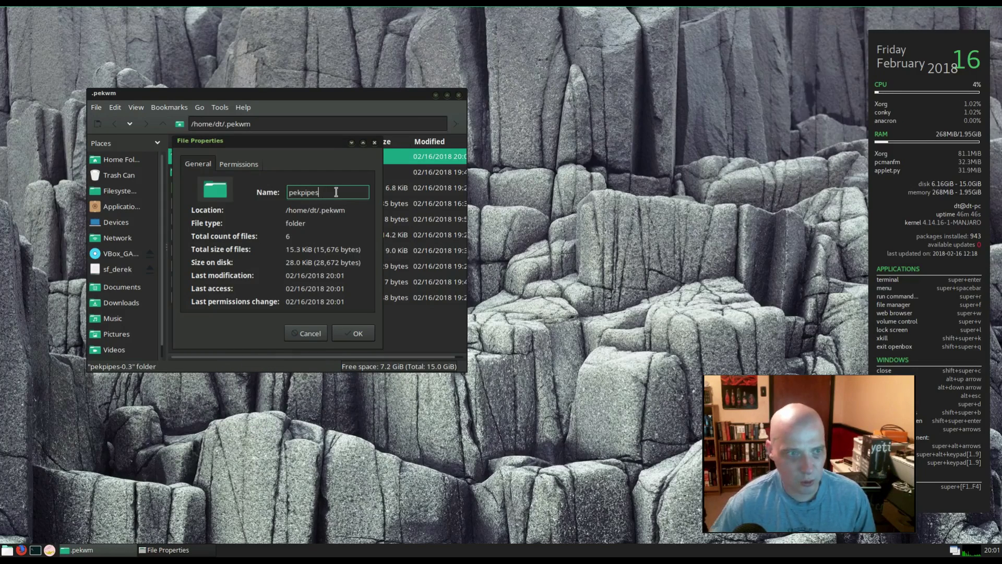
pyautogui.click(366, 334)
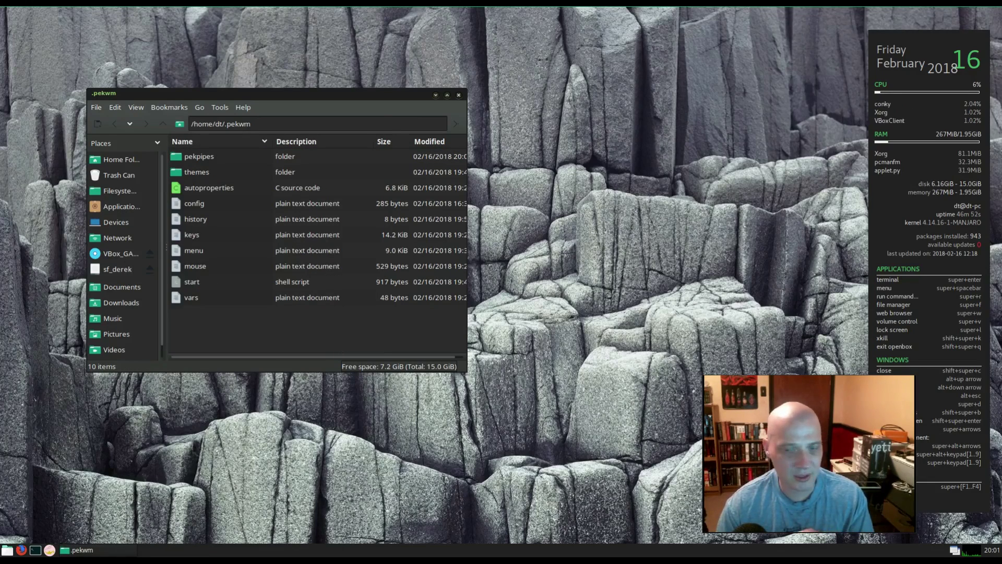
# - Look inside the pekpipes folder, and examine the Places and Time and Date submenus in the menu file in Geany
pyautogui.doubleClick(199, 158)
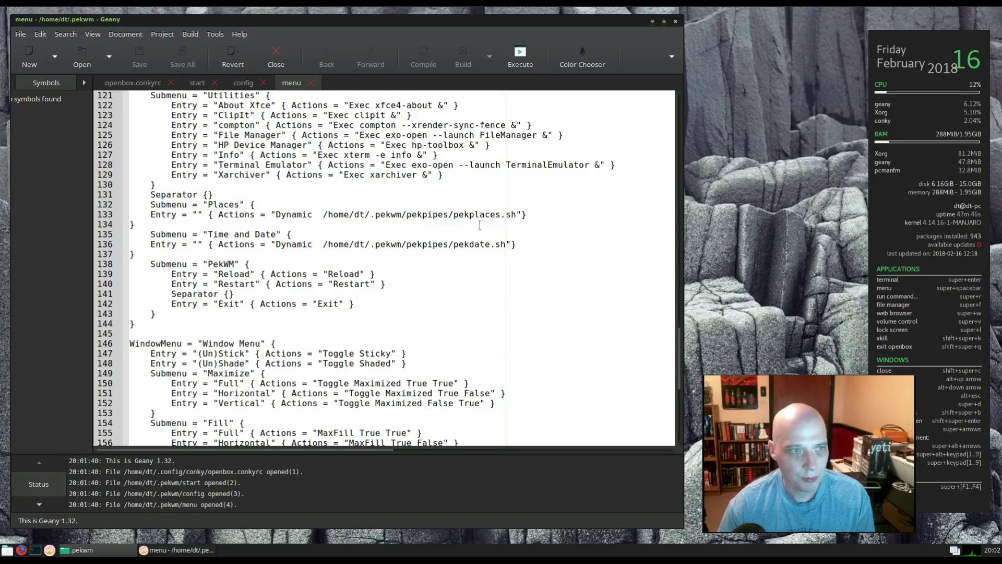
pyautogui.moveTo(164, 225); pyautogui.dragTo(115, 207)
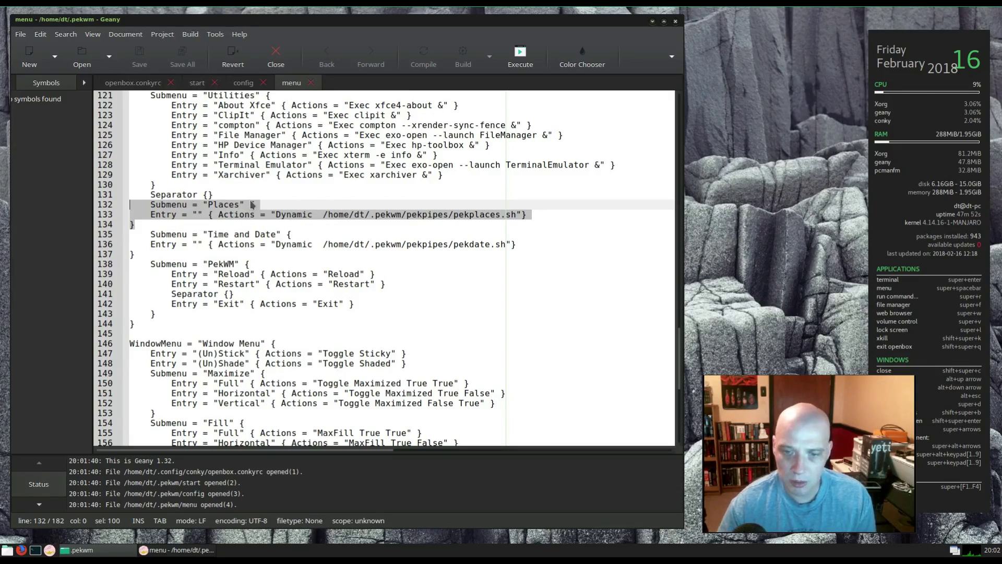
pyautogui.click(187, 206)
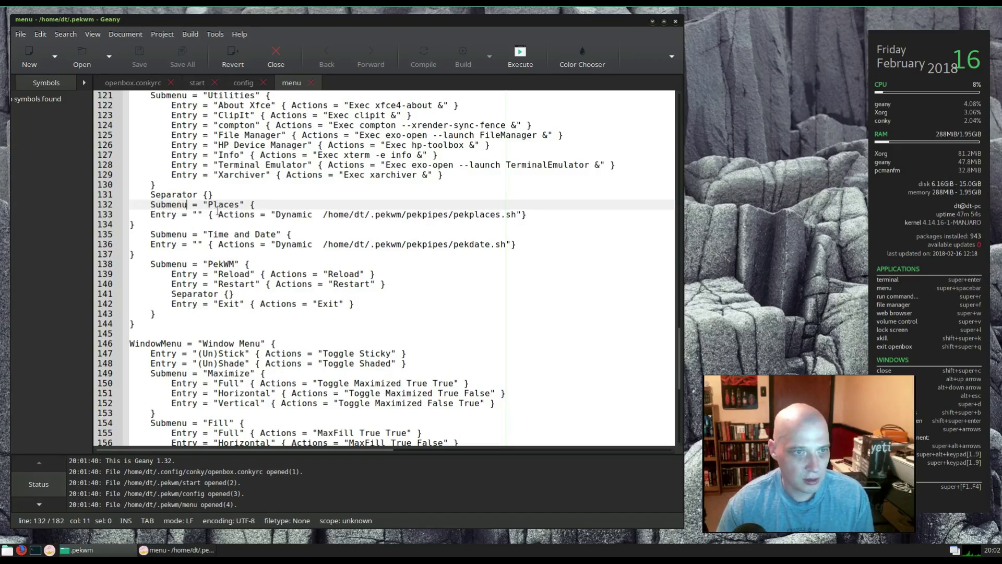
pyautogui.moveTo(526, 218); pyautogui.dragTo(148, 214)
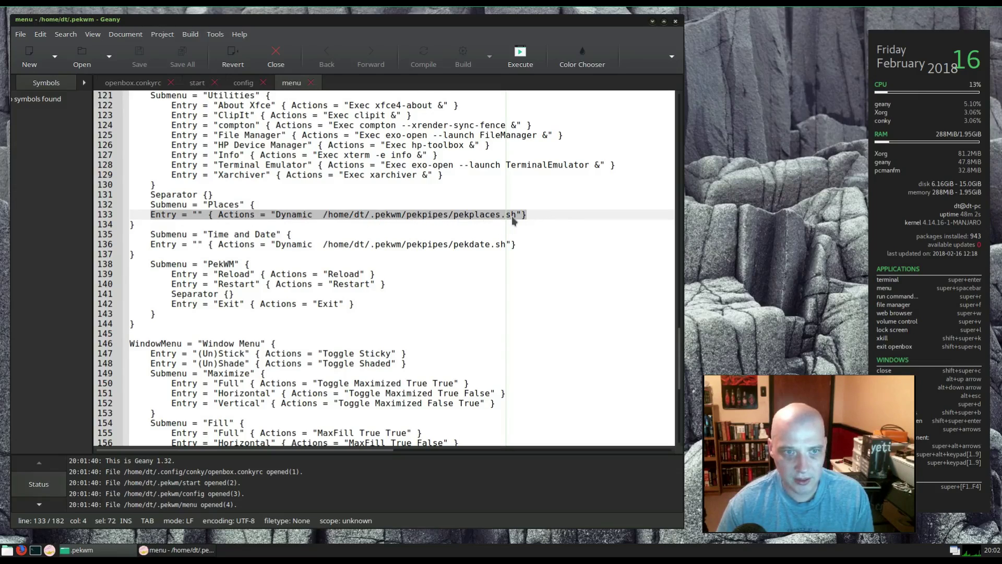
pyautogui.click(298, 235)
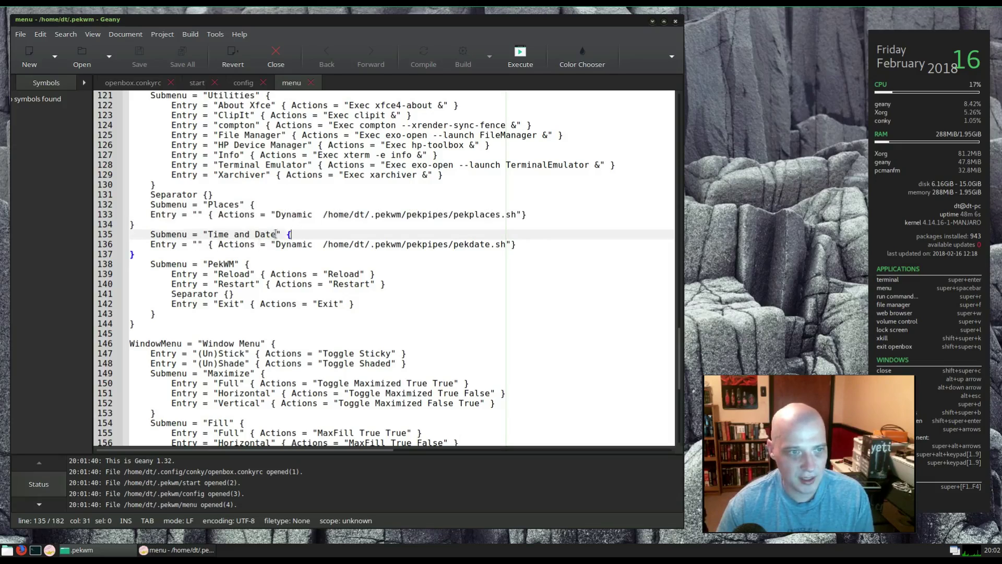
# - Review the Time and Date submenu lines in the menu file and restart PekWM from the root menu
pyautogui.moveTo(135, 255); pyautogui.dragTo(128, 235)
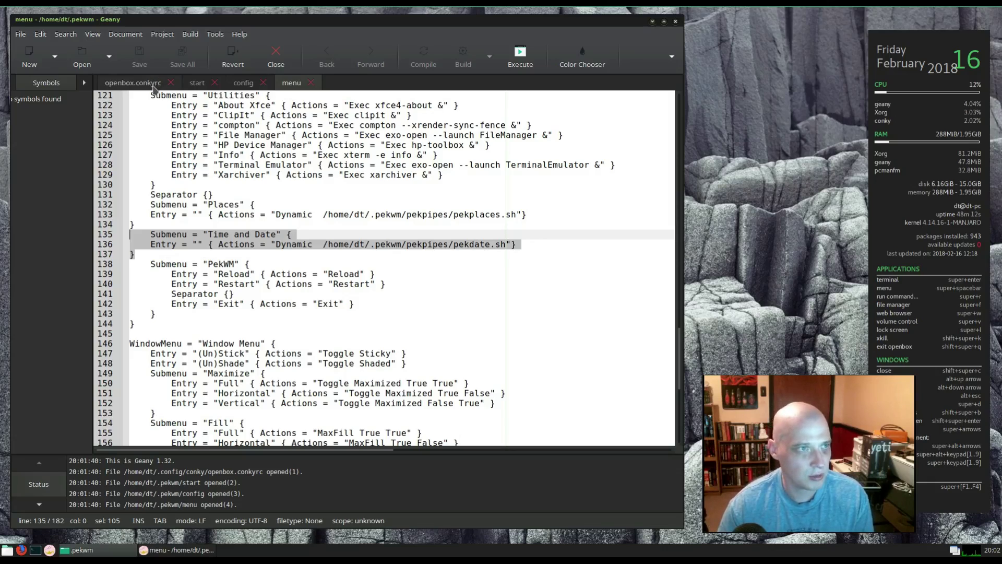
pyautogui.click(561, 235)
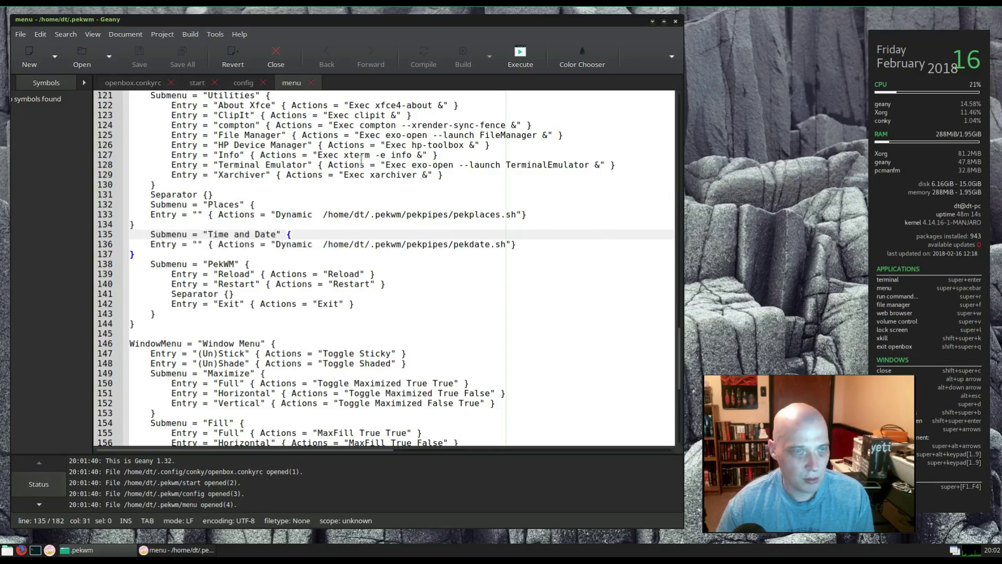
pyautogui.rightClick(703, 116)
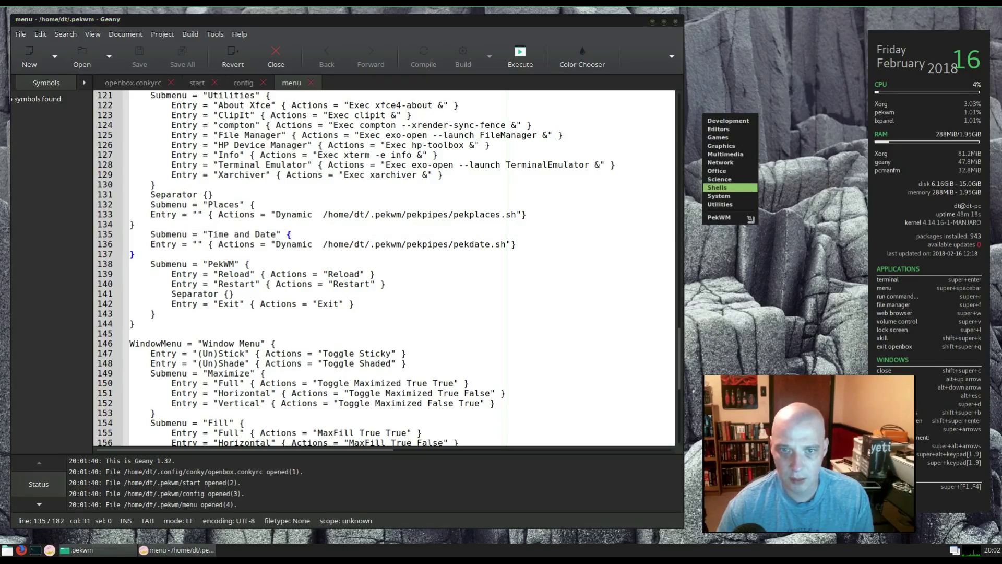
pyautogui.moveTo(753, 223)
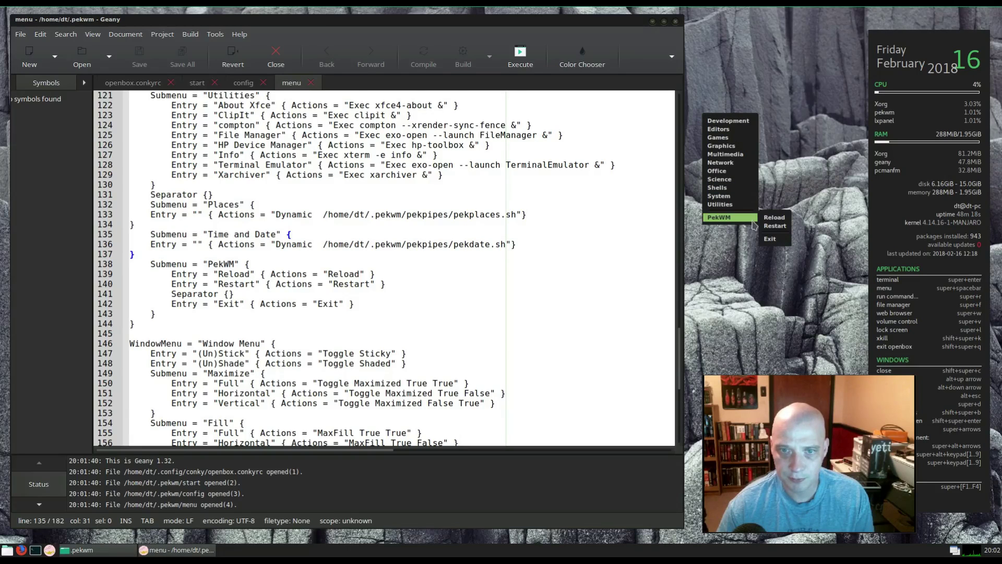
pyautogui.click(787, 228)
pyautogui.press('super+r')
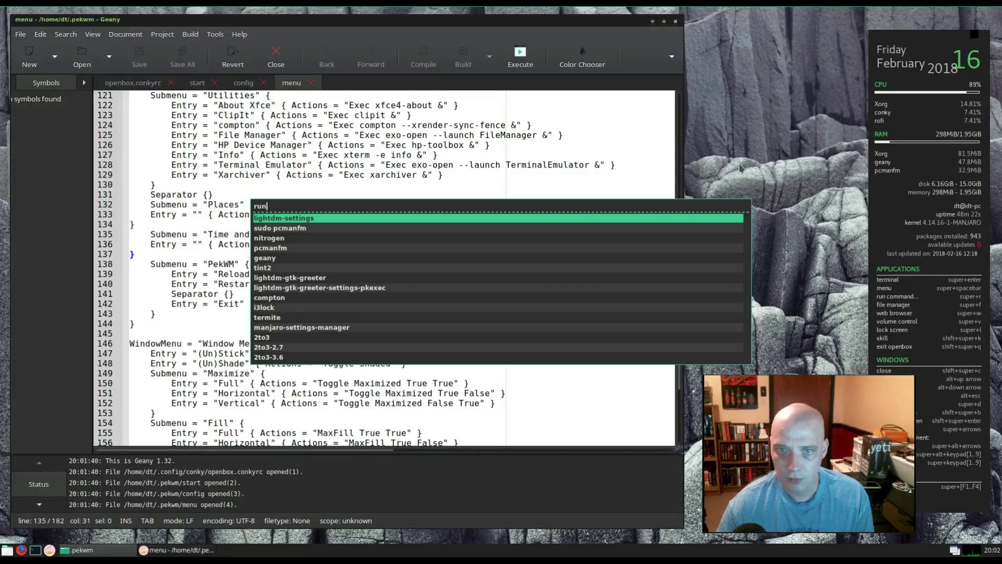
pyautogui.press('Escape')
# - Examine the Places submenu of the root menu and try to open its Documents entry
pyautogui.rightClick(720, 129)
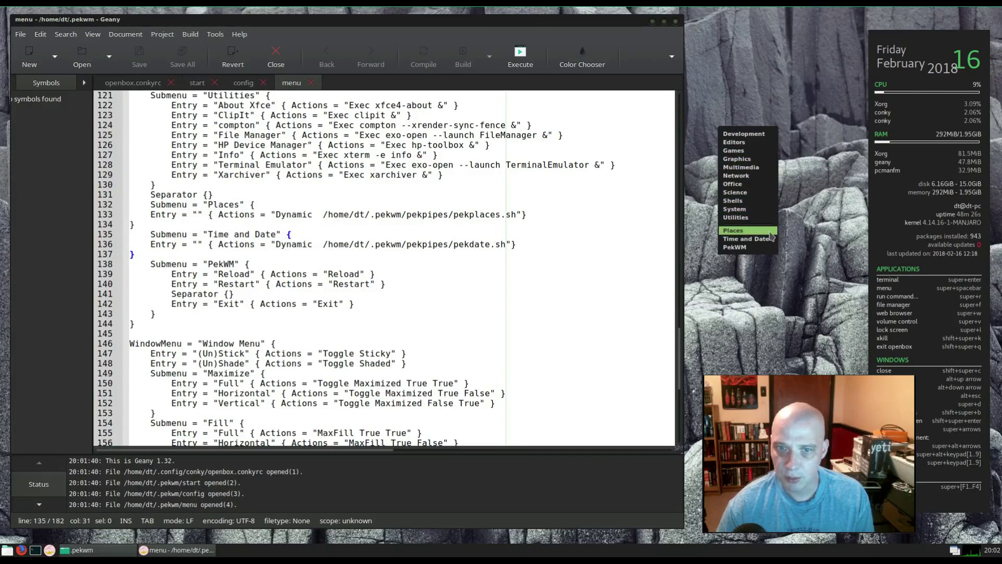
pyautogui.moveTo(772, 234)
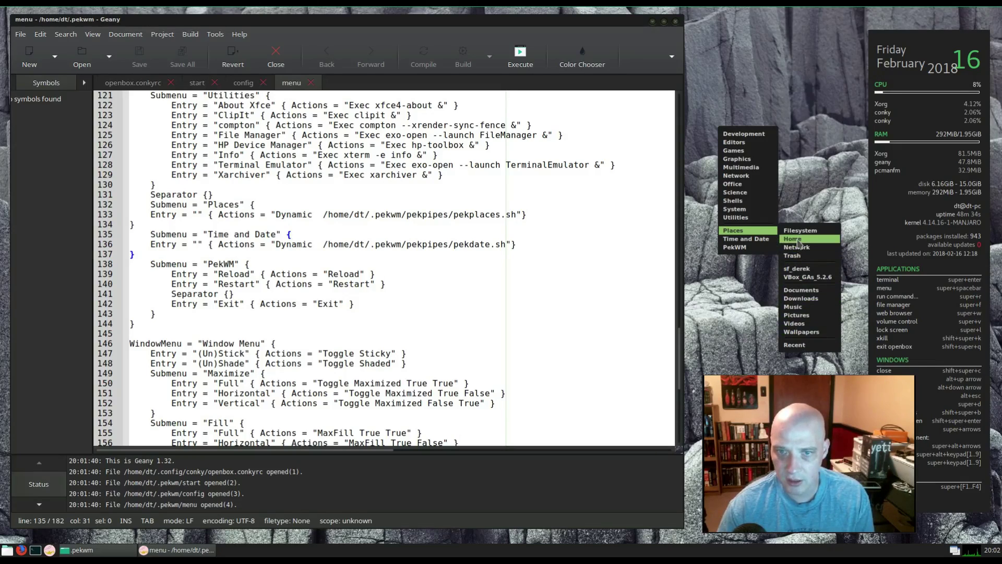
pyautogui.moveTo(798, 243)
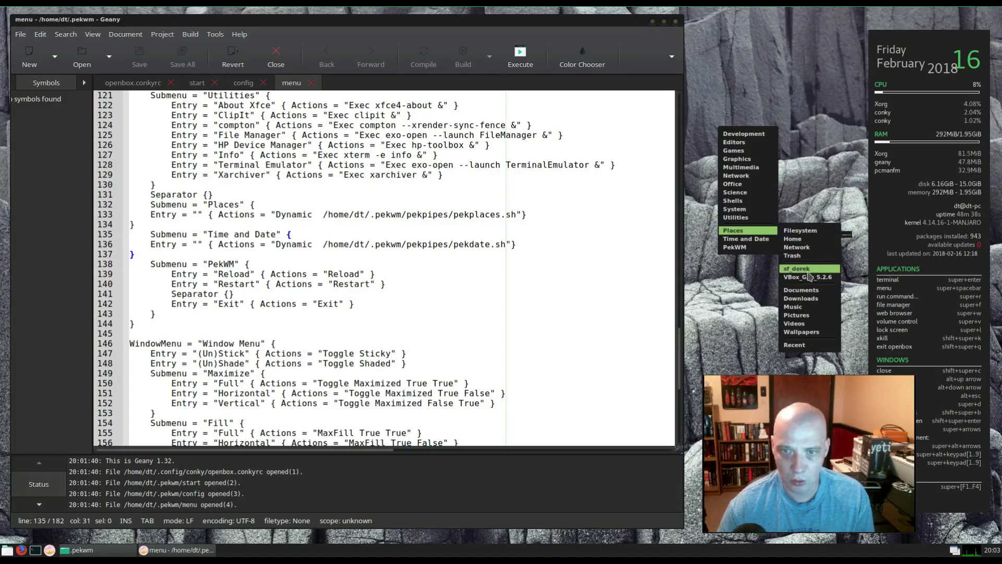
pyautogui.click(804, 291)
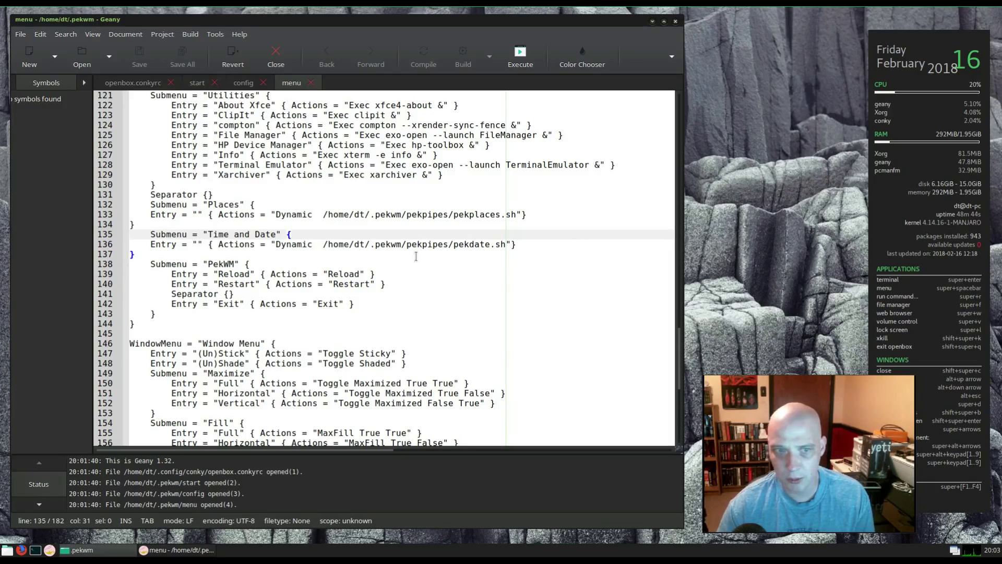
# - Identify the script called by the Places entry in the menu file and open pekplaces.sh from the pekpipes folder in Geany
pyautogui.tripleClick(481, 215)
pyautogui.click(515, 208)
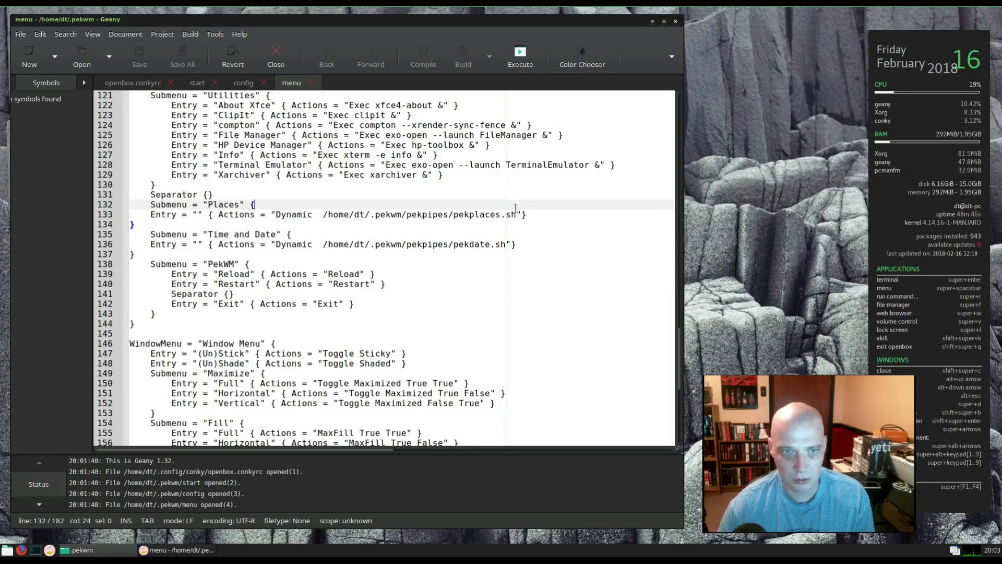
pyautogui.moveTo(516, 215); pyautogui.dragTo(453, 215)
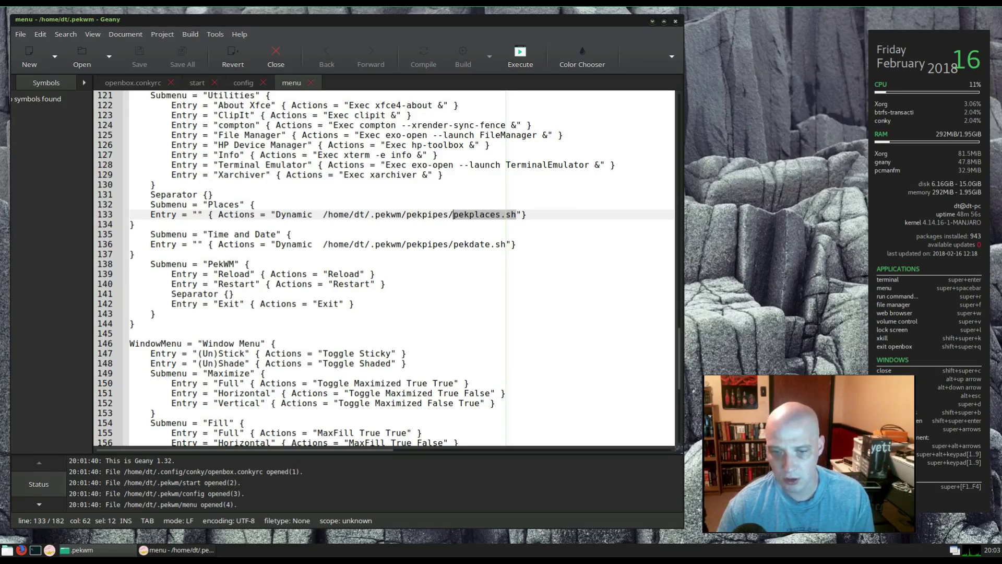
pyautogui.hotkey('alt', 'Down')
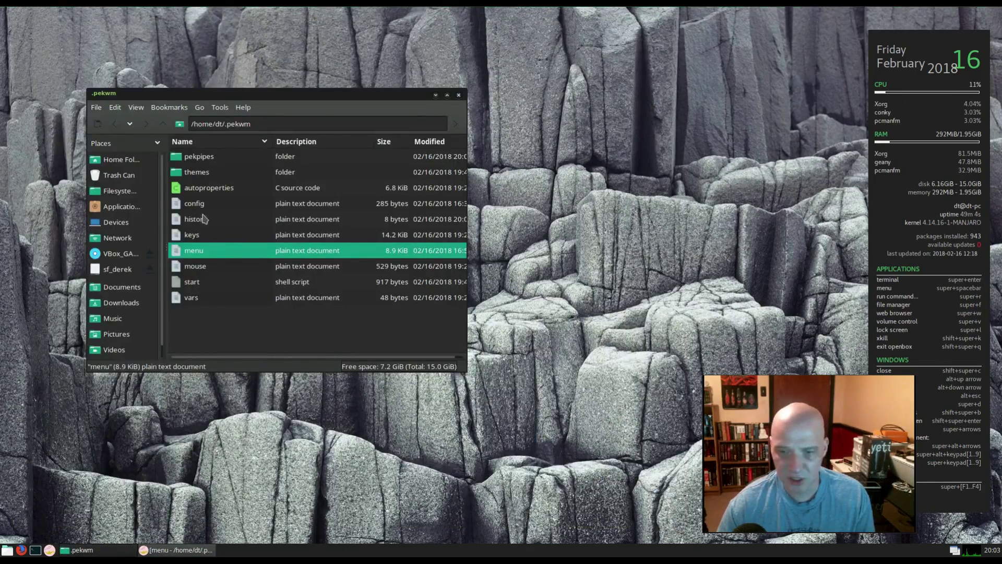
pyautogui.doubleClick(213, 159)
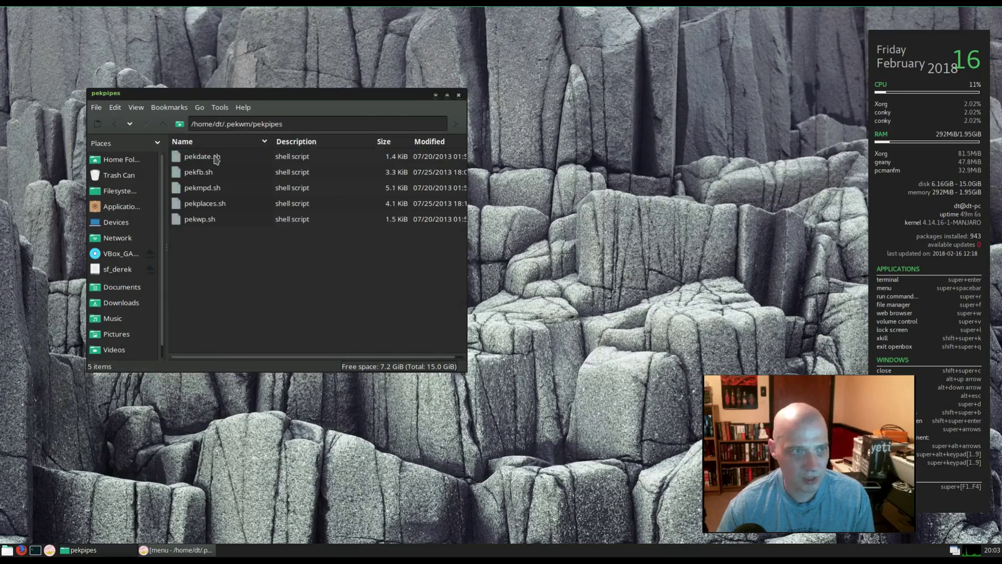
pyautogui.click(213, 205)
pyautogui.rightClick(213, 205)
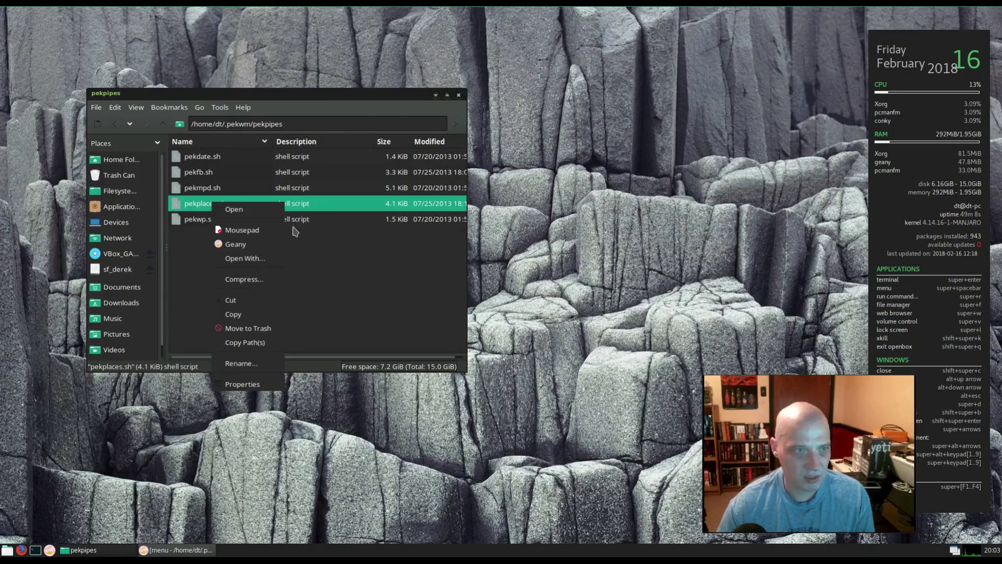
pyautogui.click(230, 246)
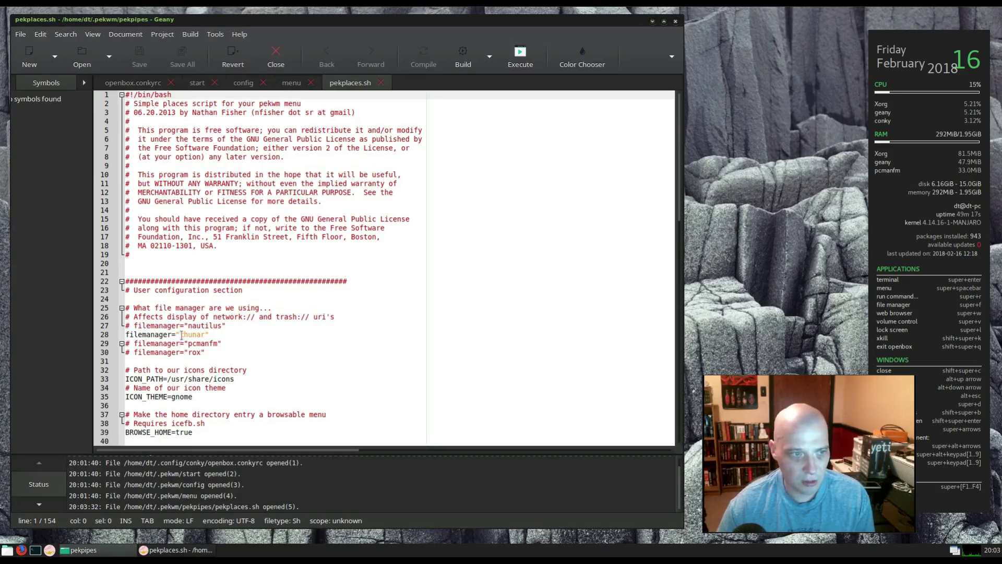
# - Comment out the thunar file manager line in pekplaces.sh, uncomment the pcmanfm line, and save the script
pyautogui.click(125, 334)
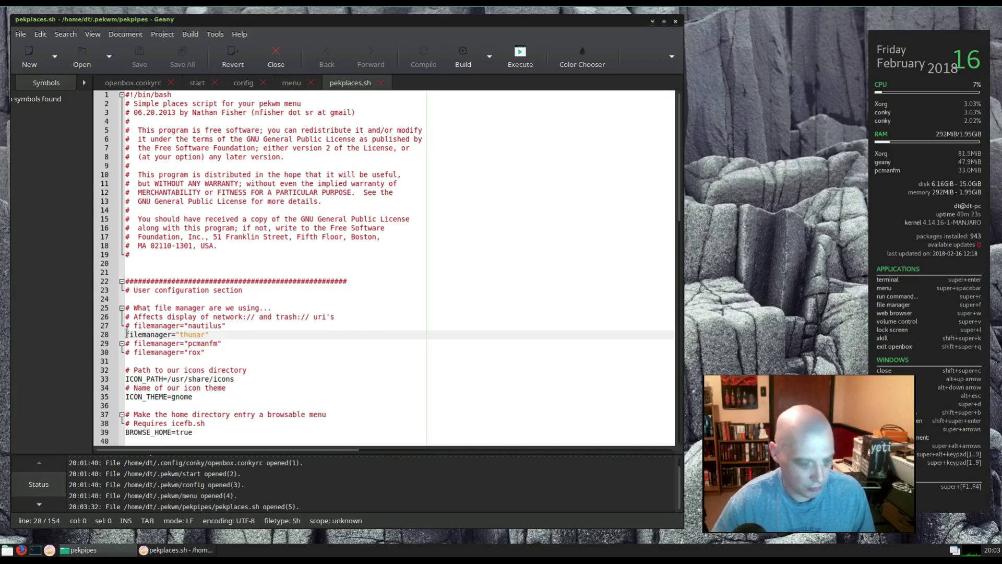
pyautogui.write('##')
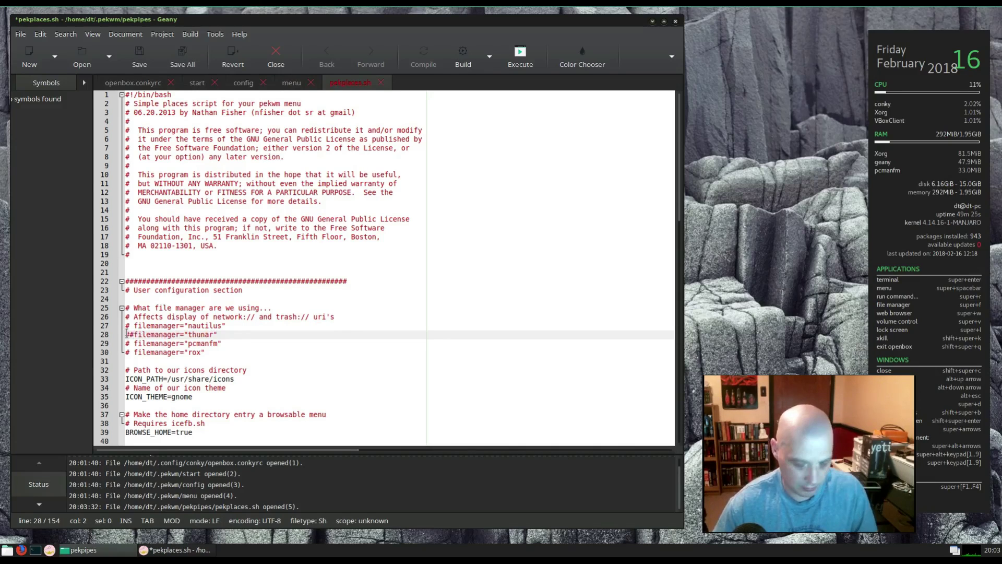
pyautogui.press('BackSpace')
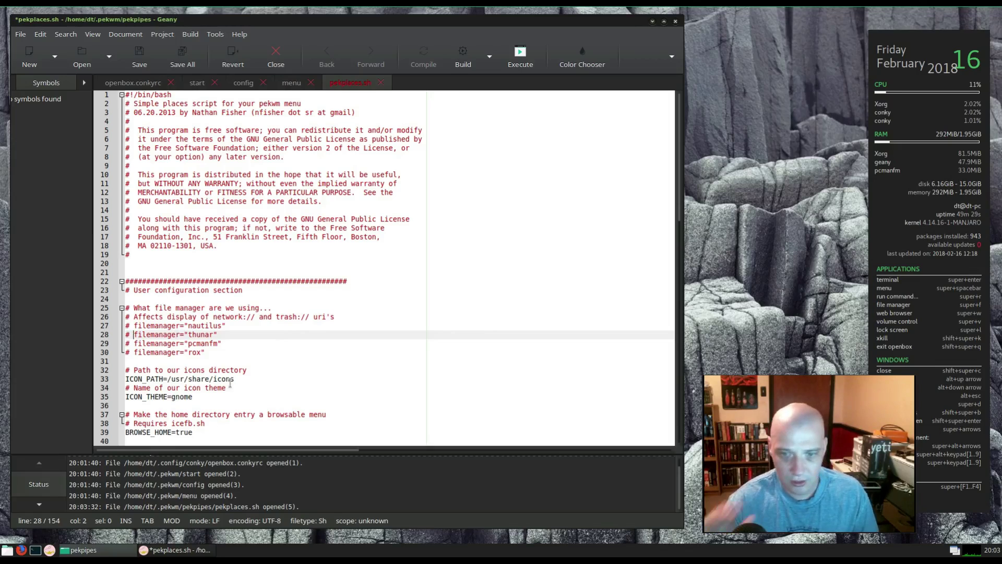
pyautogui.click(132, 343)
pyautogui.click(133, 343)
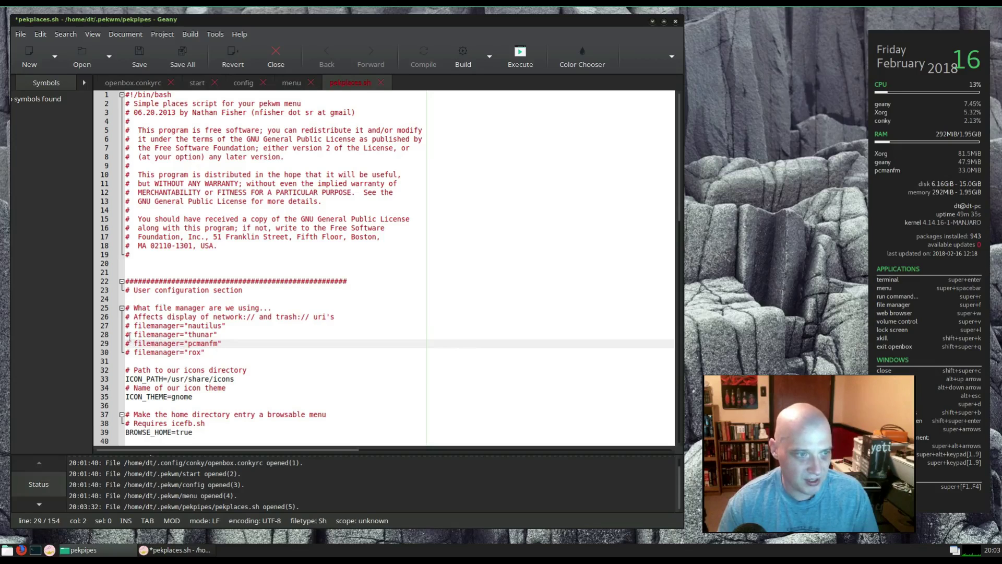
pyautogui.press('BackSpace')
pyautogui.press('BackSpace')
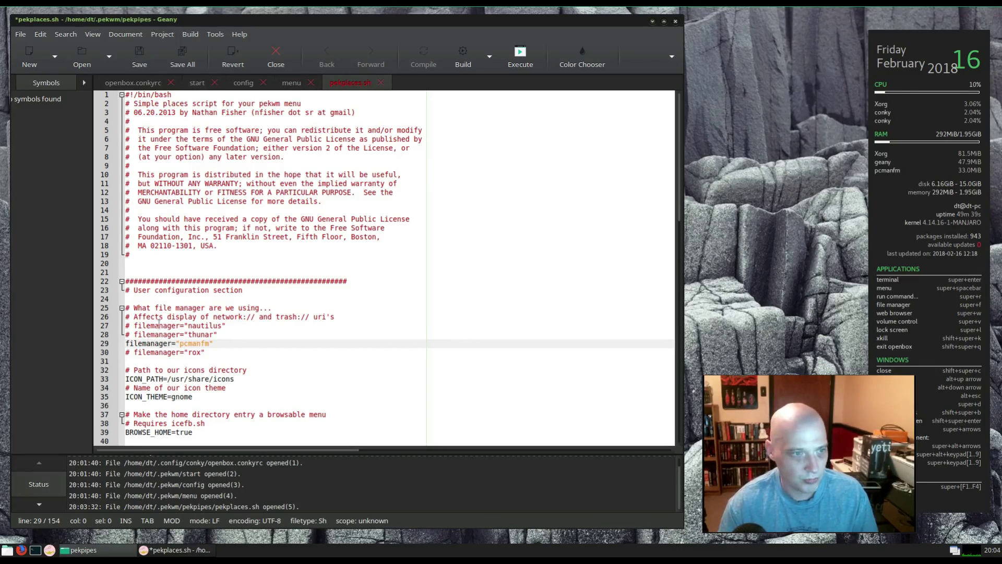
pyautogui.click(140, 57)
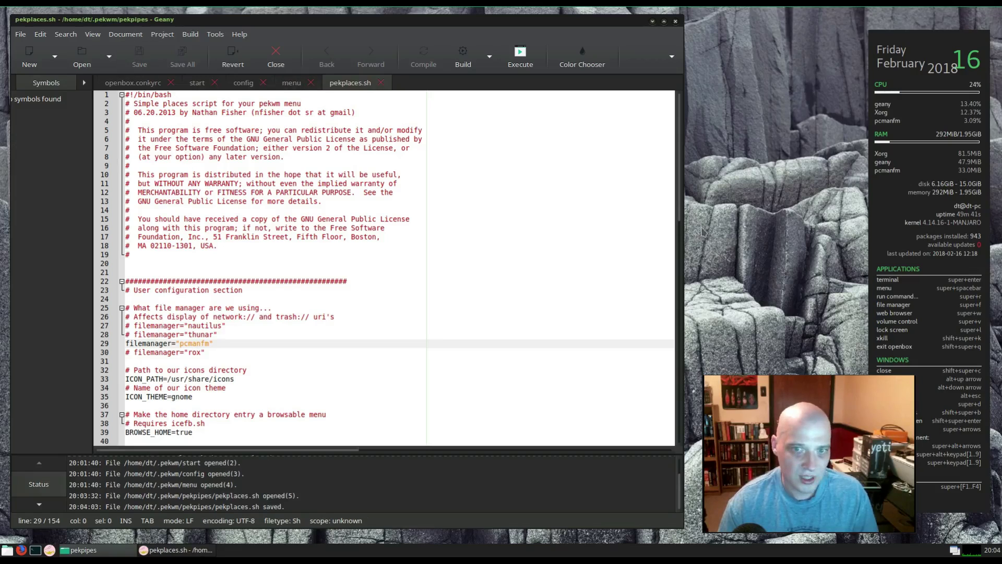
# - Test the Places submenu by opening the home folder from it, and close the file manager window
pyautogui.rightClick(704, 190)
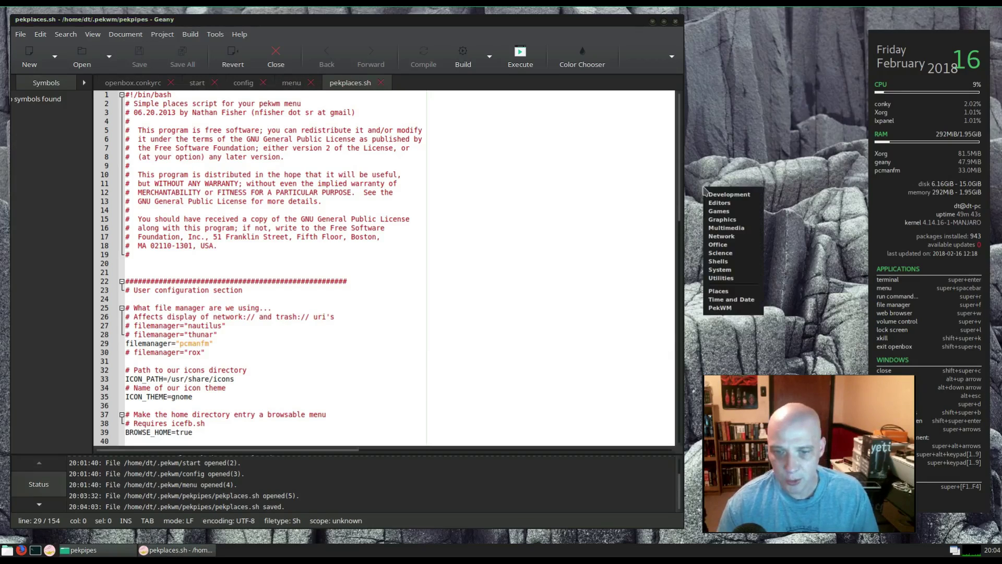
pyautogui.click(756, 295)
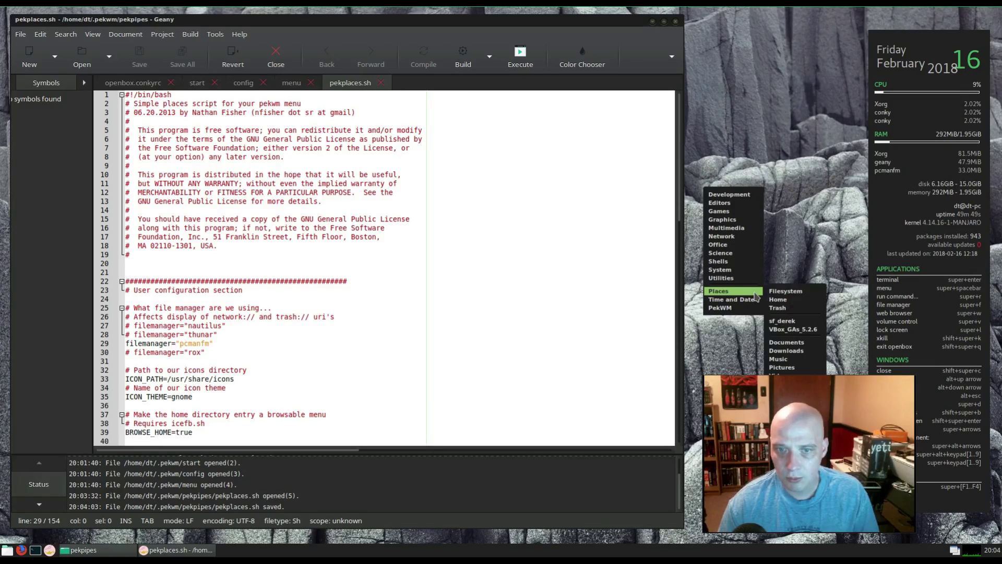
pyautogui.click(786, 301)
pyautogui.press('super+space')
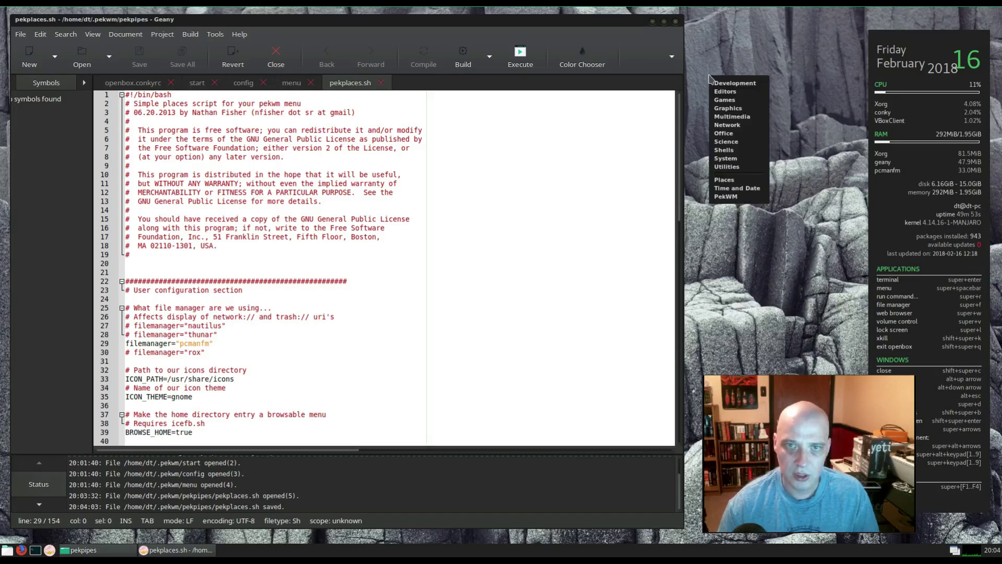
pyautogui.click(753, 182)
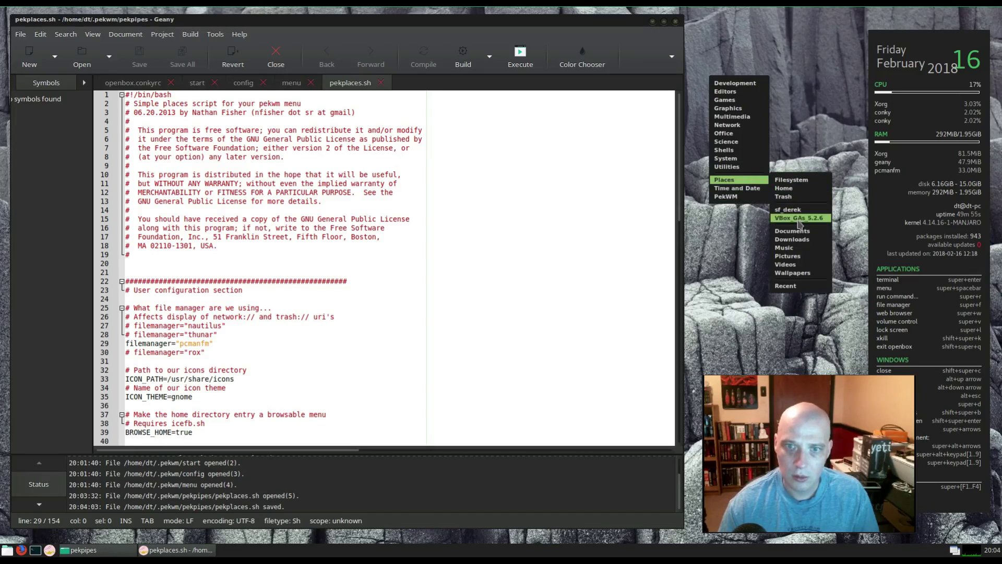
pyautogui.click(796, 231)
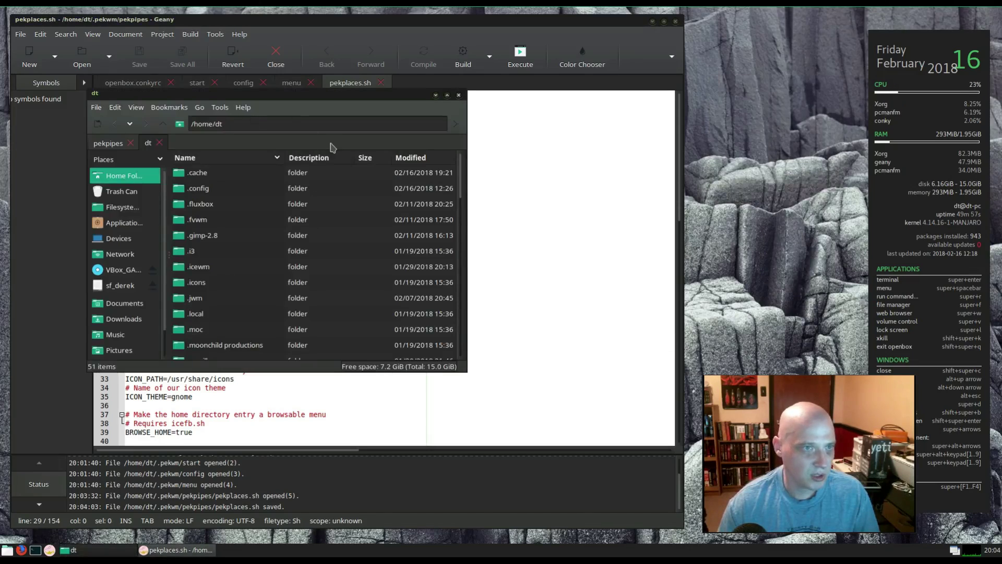
pyautogui.moveTo(367, 89); pyautogui.dragTo(736, 67)
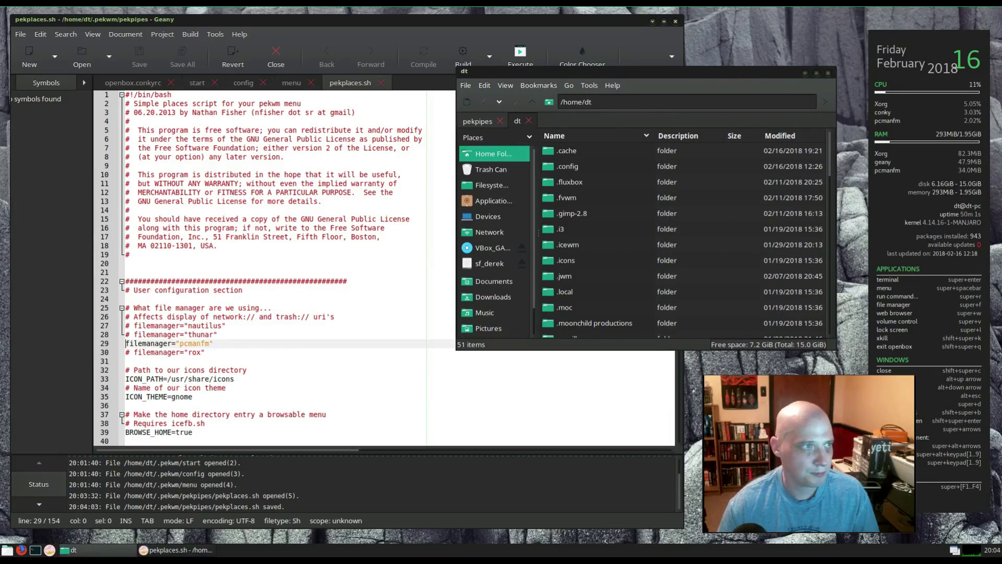
pyautogui.press('shift+super+c')
# - Skim the rest of the pekplaces.sh script and close Geany
pyautogui.click(344, 325)
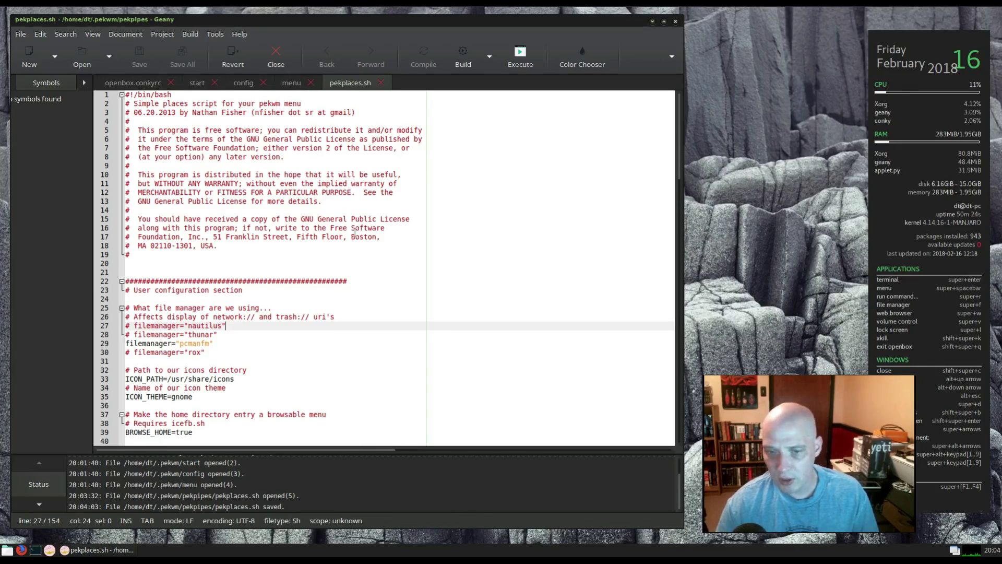
pyautogui.scroll(-5, 354, 232)
pyautogui.scroll(-10, 354, 232)
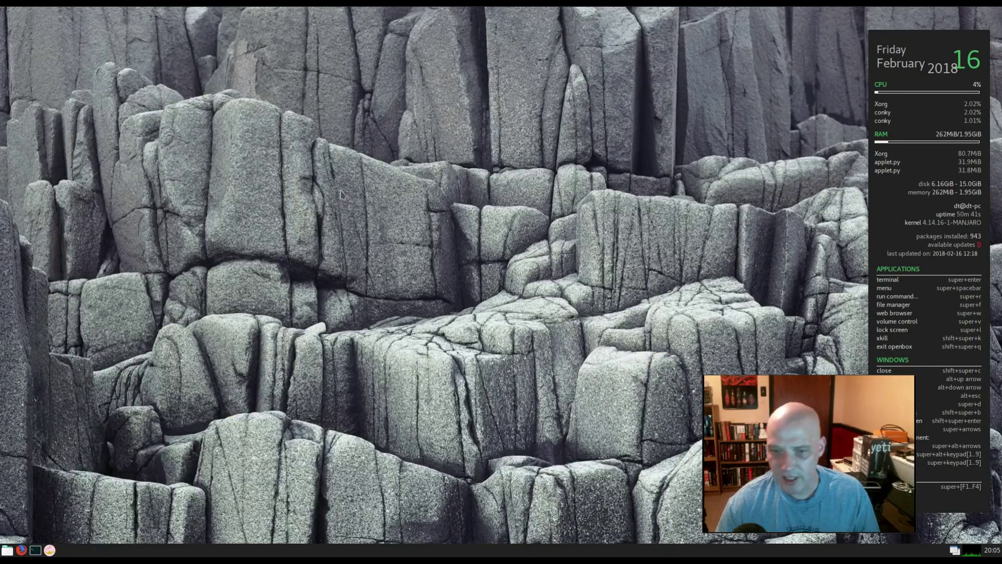
# - Examine the calendar in the Time and Date submenu of the root menu, and close the menu
pyautogui.rightClick(359, 160)
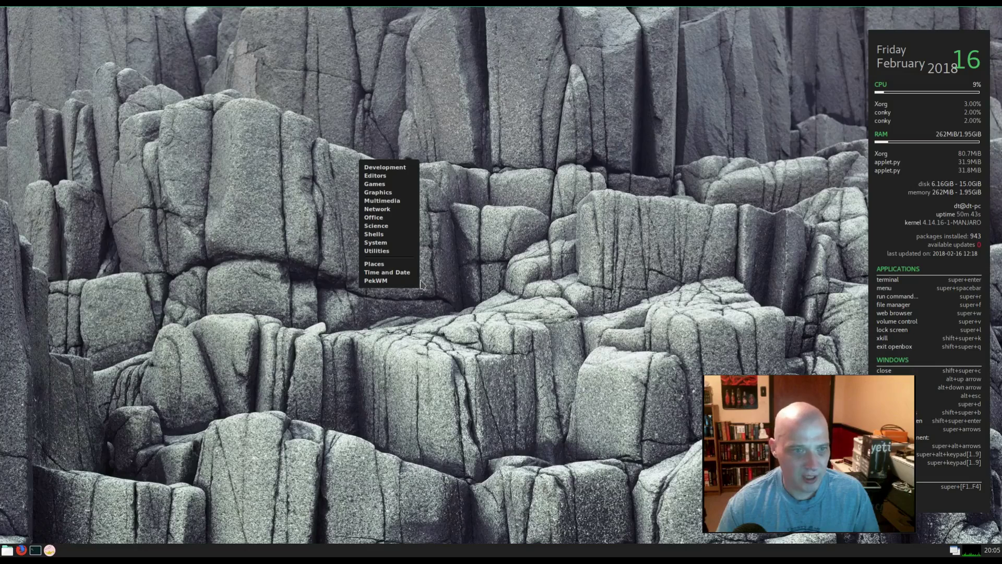
pyautogui.click(402, 277)
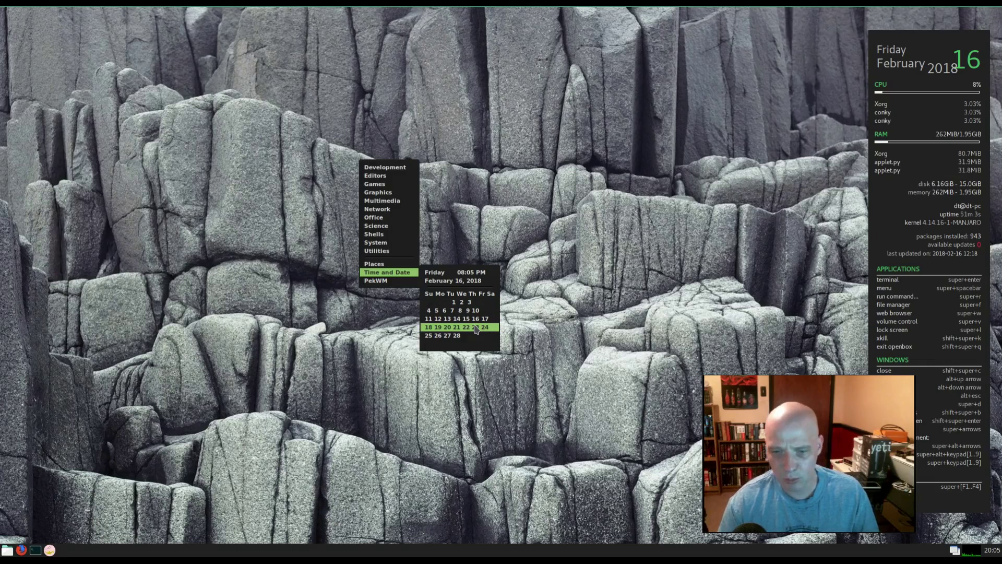
pyautogui.click(537, 473)
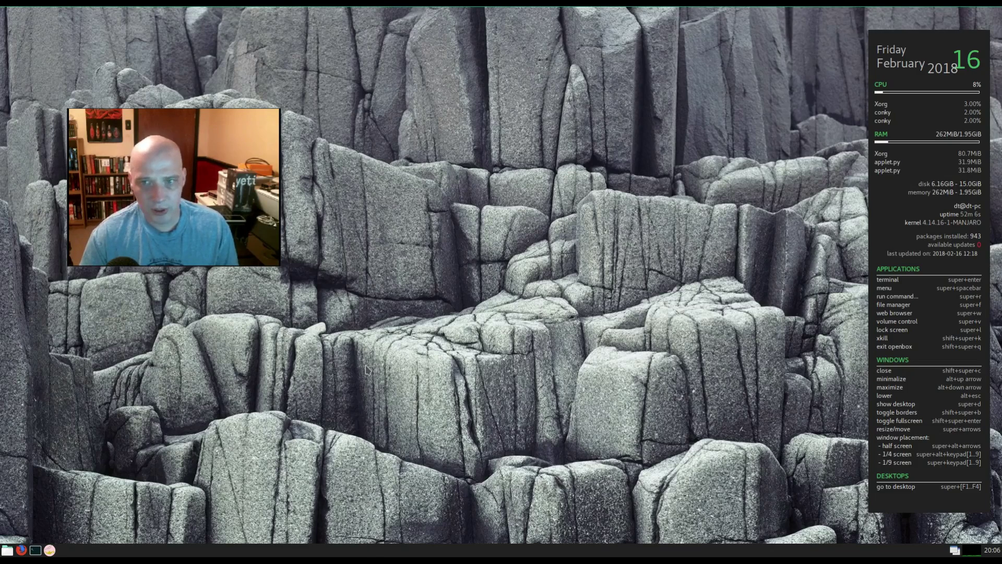
pyautogui.rightClick(431, 204)
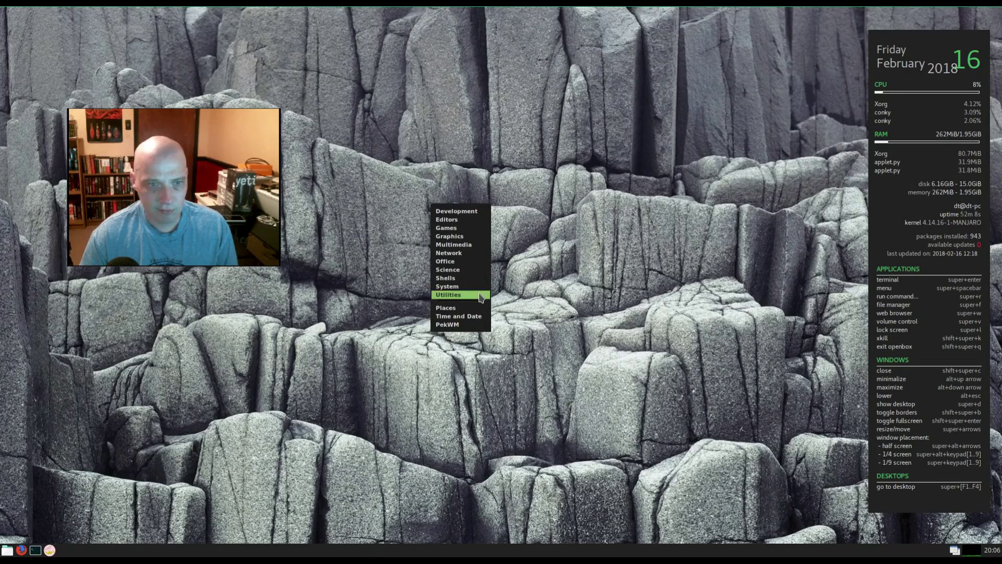
pyautogui.click(481, 183)
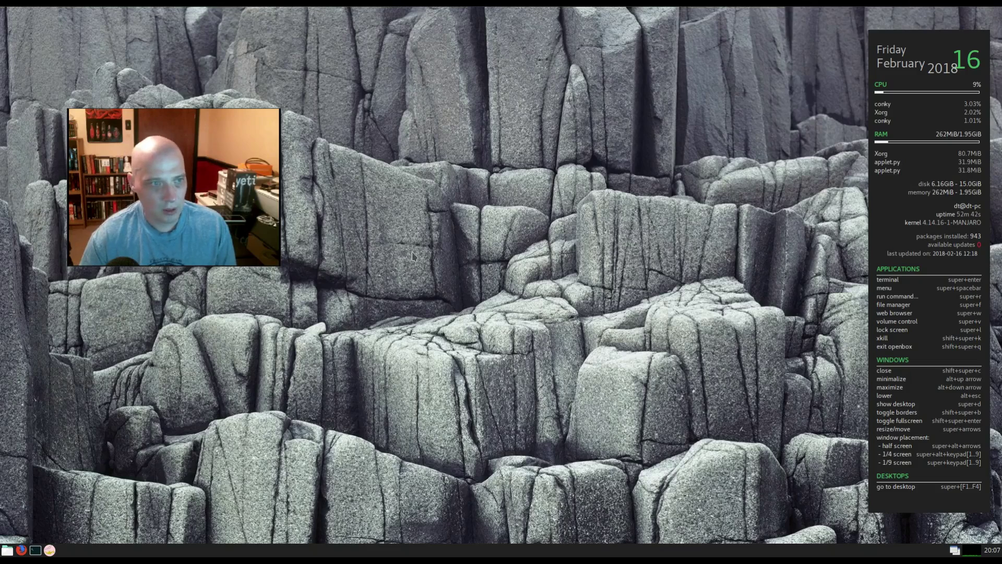
pyautogui.rightClick(425, 178)
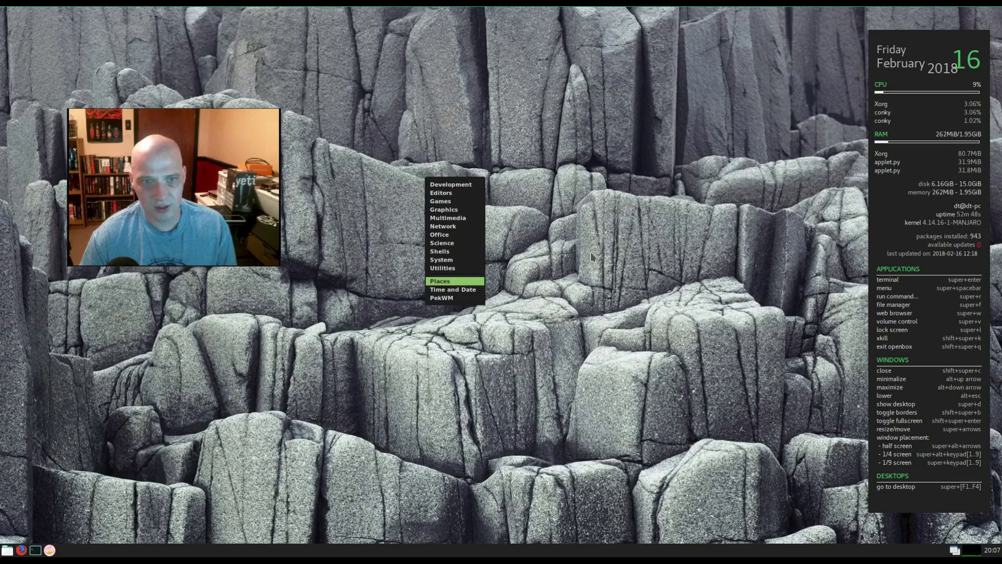
pyautogui.click(580, 262)
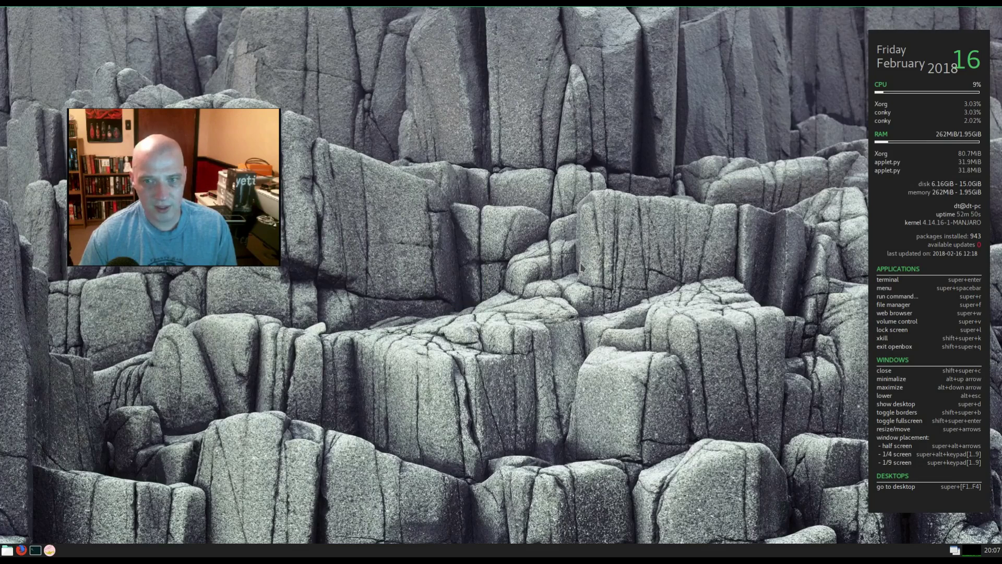
pyautogui.rightClick(399, 202)
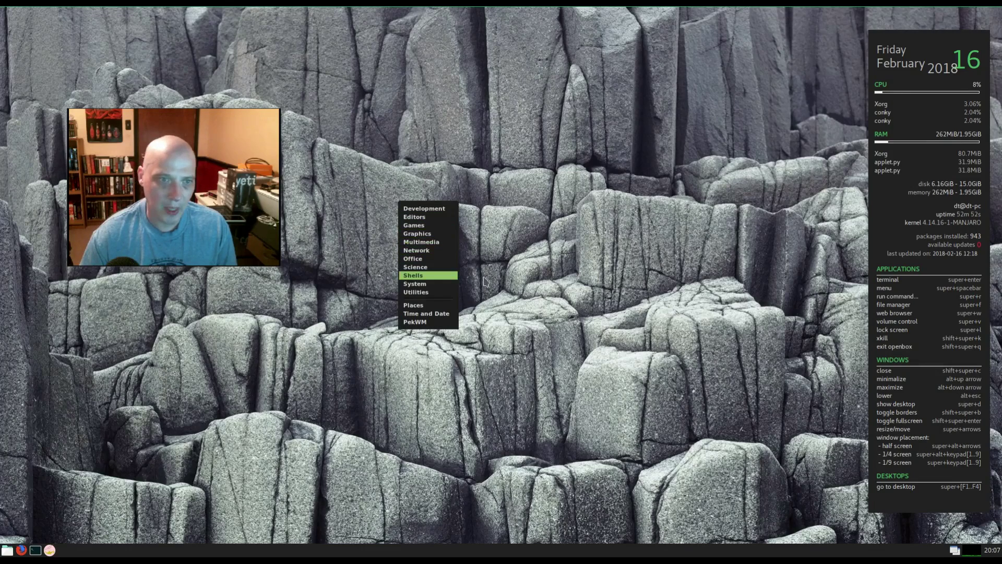
pyautogui.click(509, 251)
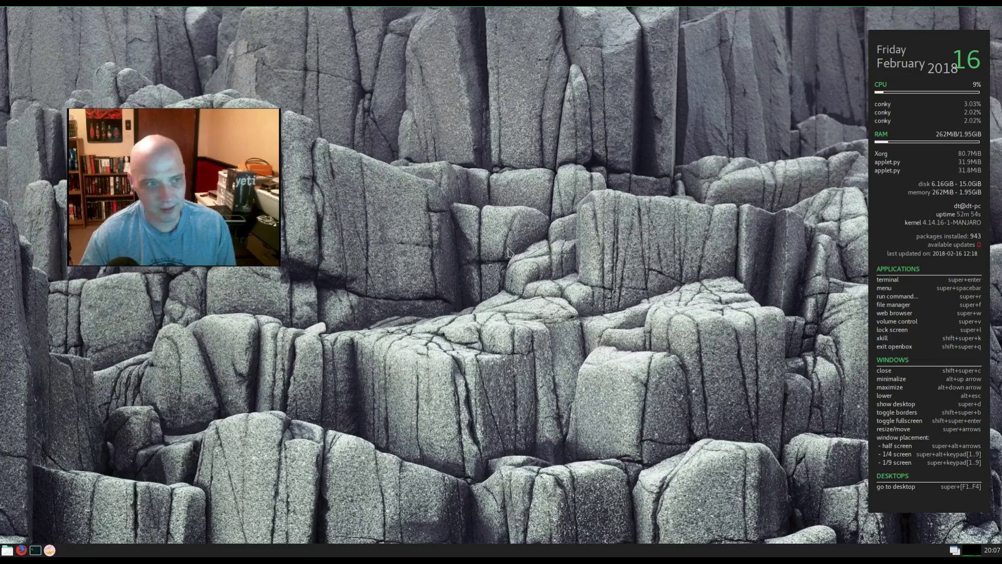